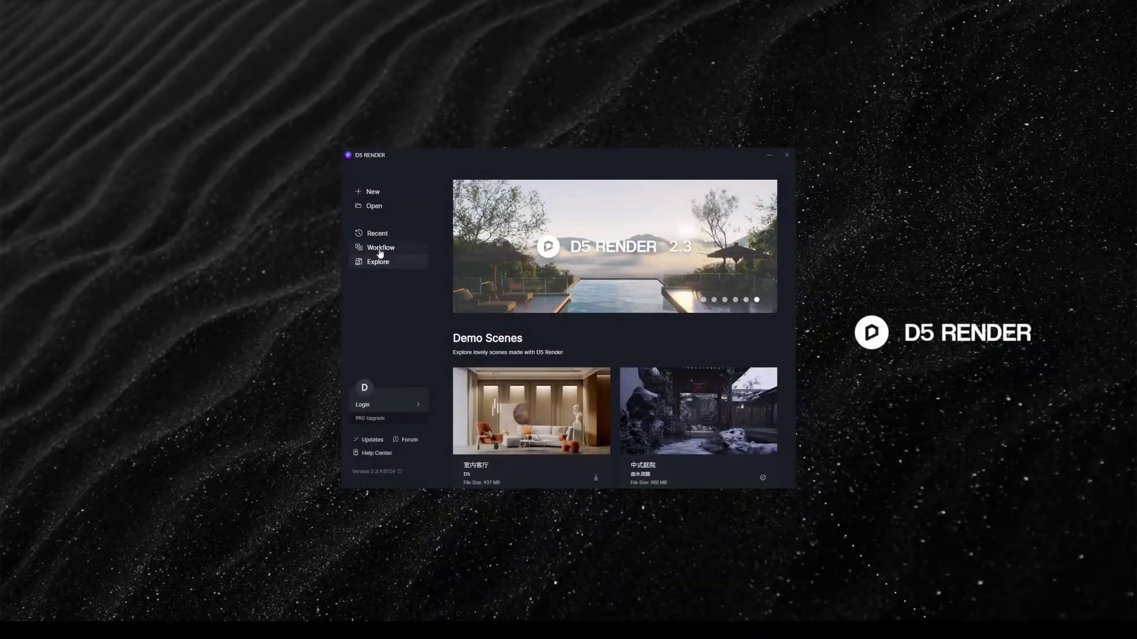
Download the D5 Converter plugin for Blender 0.7.0.0006 from the workflow list and open its download folder.
{"action": "left_click", "coordinate": [380, 251]}
{"action": "scroll", "coordinate": [630, 336], "scroll_direction": "down", "scroll_amount": 1}
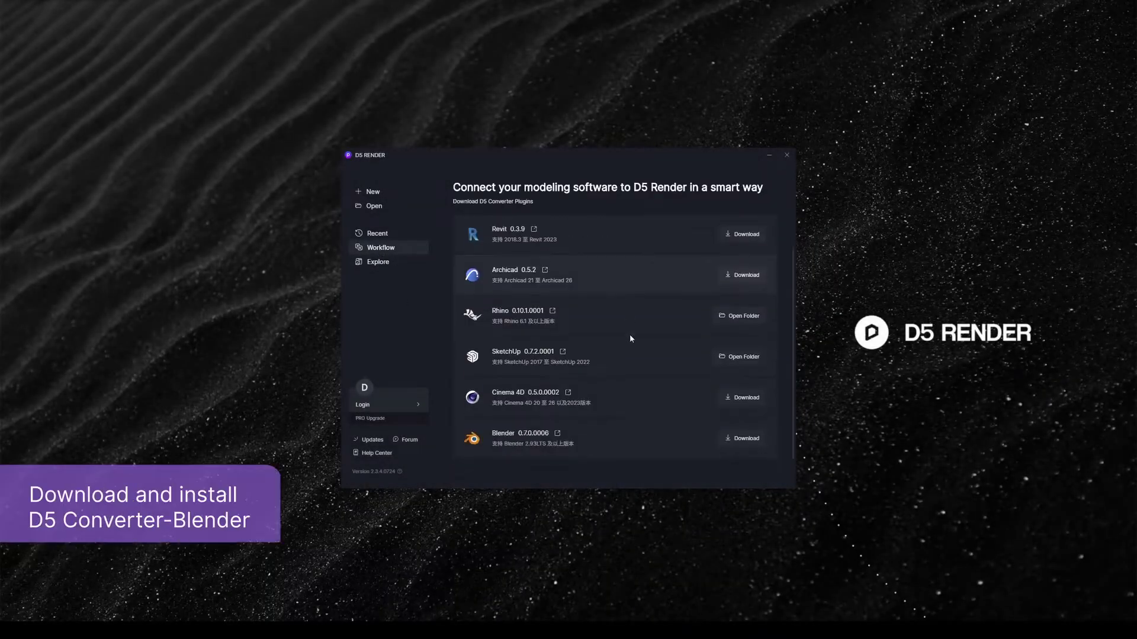
{"action": "left_click", "coordinate": [737, 440]}
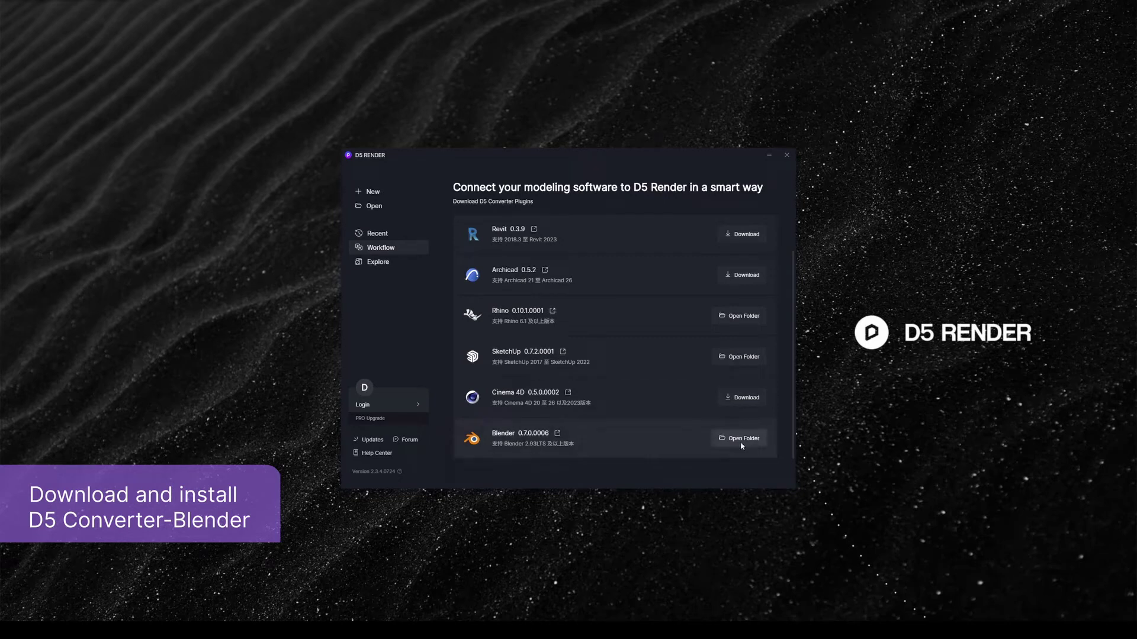
{"action": "left_click", "coordinate": [745, 438]}
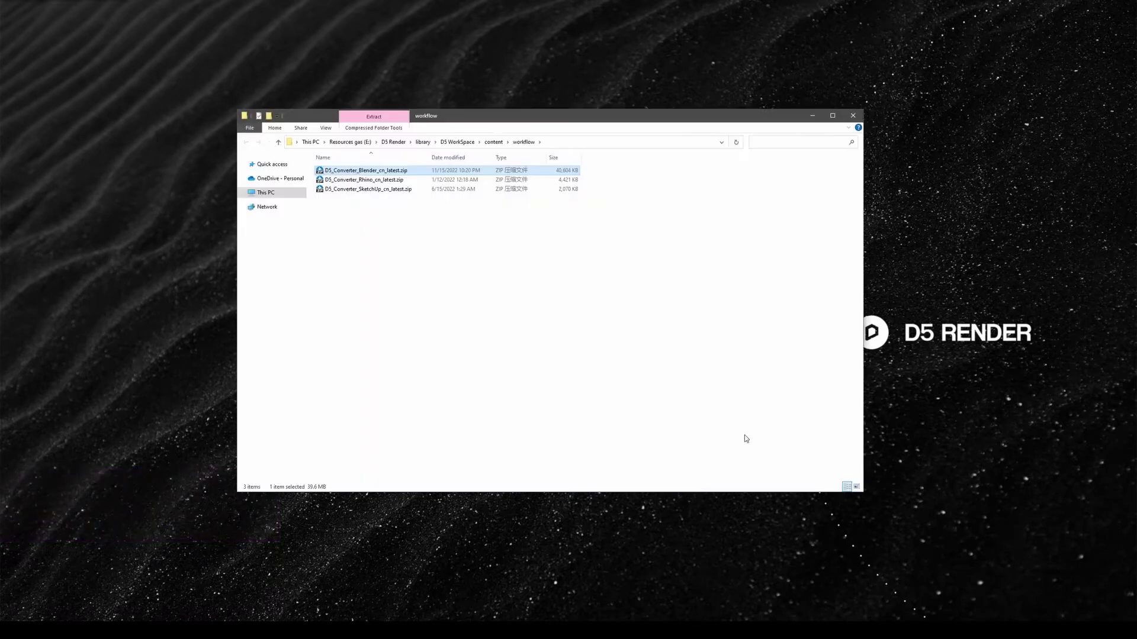
Unpack D5_Converter_Blender_cn_latest and run its installer in English with the full installation for all Blender versions.
{"action": "double_click", "coordinate": [382, 172]}
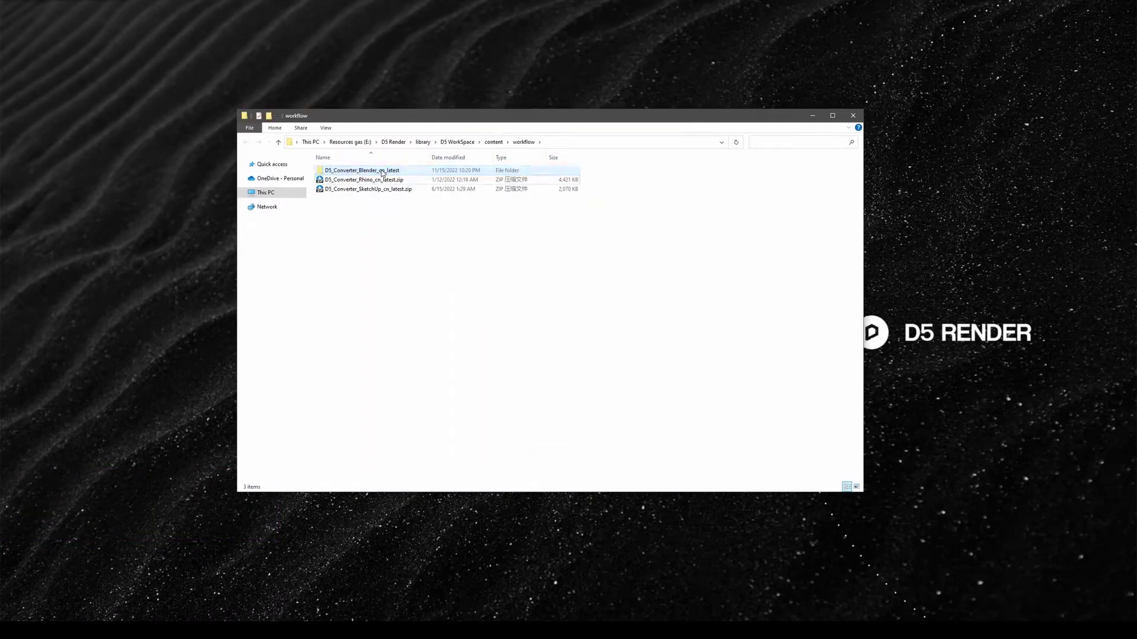
{"action": "double_click", "coordinate": [382, 171]}
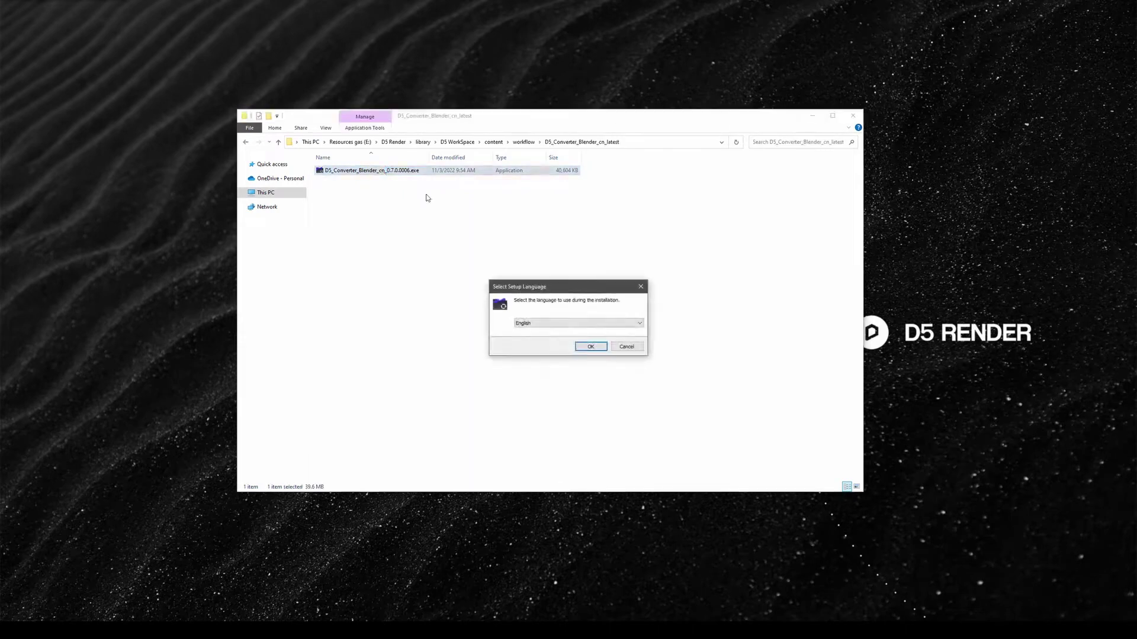
{"action": "left_click", "coordinate": [589, 347]}
{"action": "left_click", "coordinate": [456, 385]}
{"action": "left_click", "coordinate": [638, 412]}
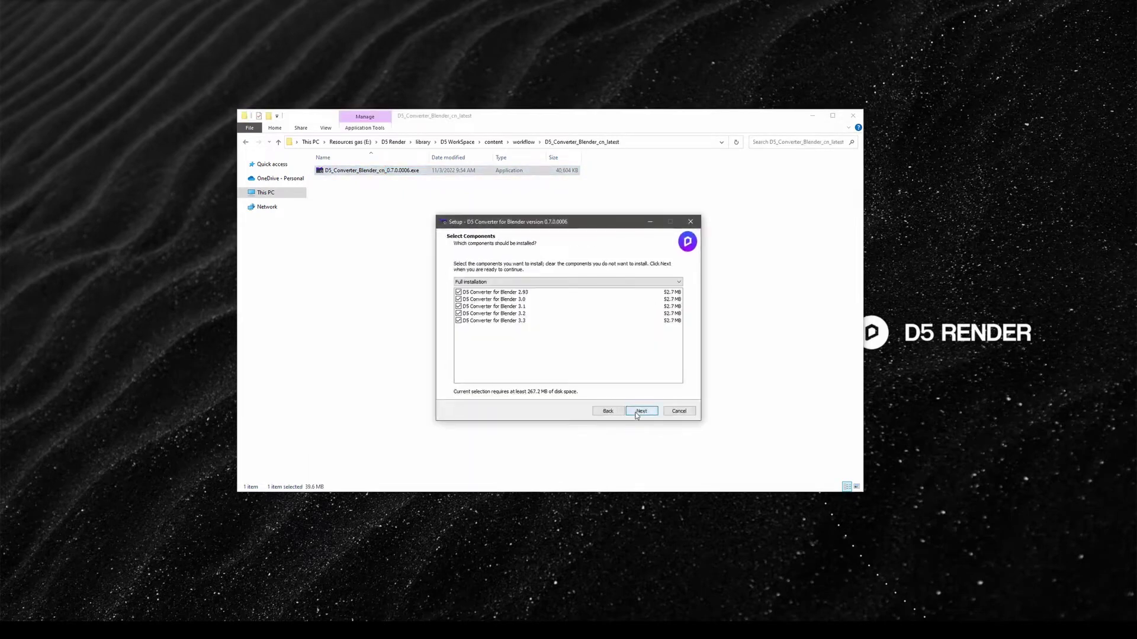
{"action": "left_click", "coordinate": [642, 411]}
{"action": "left_click", "coordinate": [642, 411]}
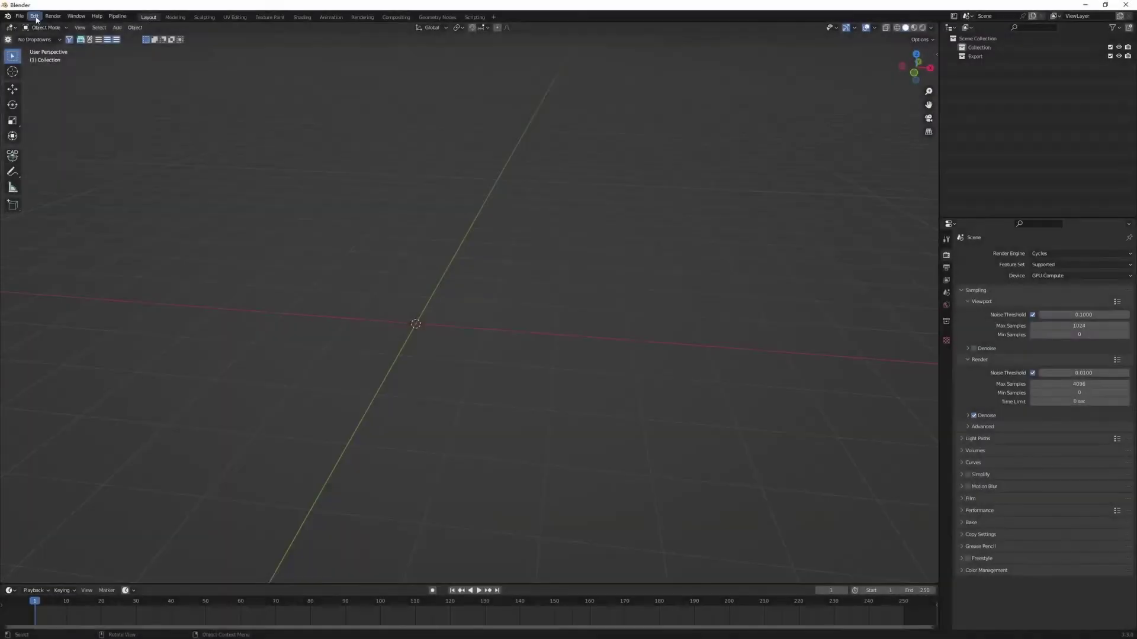
In Blender, find the D5 Converter add-on in the preferences by searching for D5, enable it and expand its details.
{"action": "left_click", "coordinate": [35, 16]}
{"action": "left_click", "coordinate": [56, 153]}
{"action": "left_click_drag", "start_coordinate": [222, 35], "coordinate": [423, 196]}
{"action": "type", "text": "DS"}
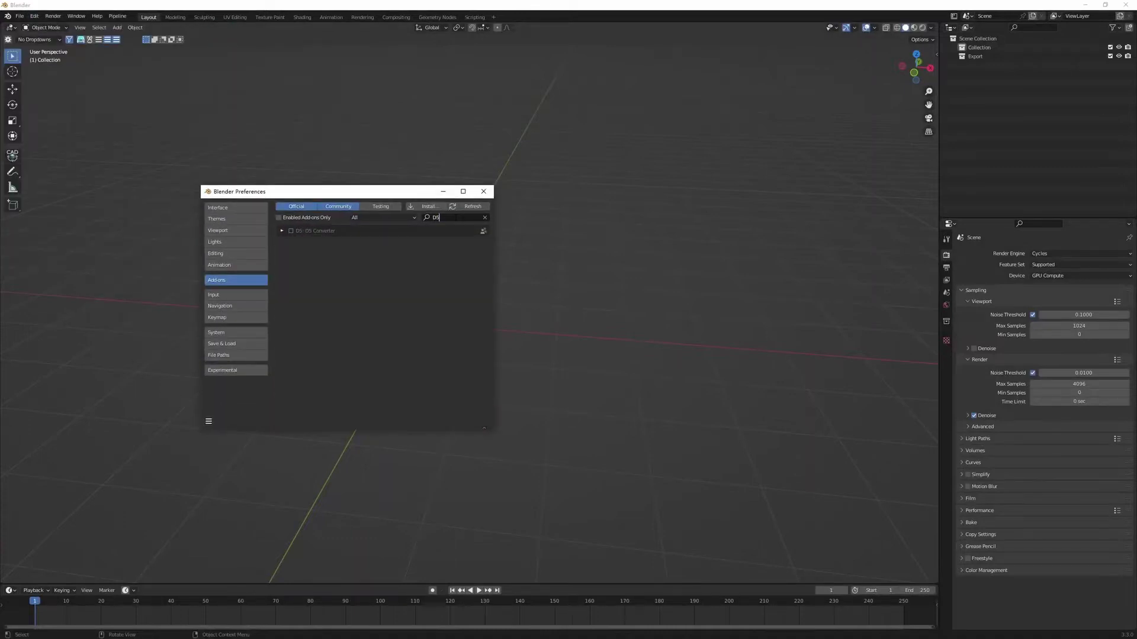
{"action": "left_click", "coordinate": [282, 231]}
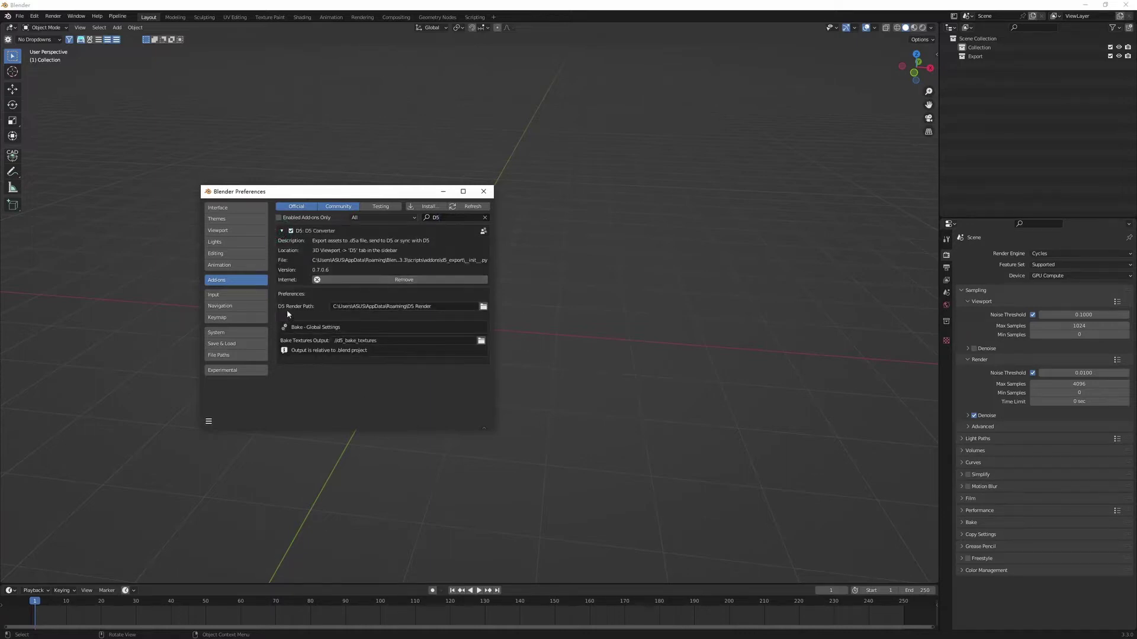
Save and close the Blender preferences, and show the D5 converter controls beside the viewport.
{"action": "left_click", "coordinate": [208, 421]}
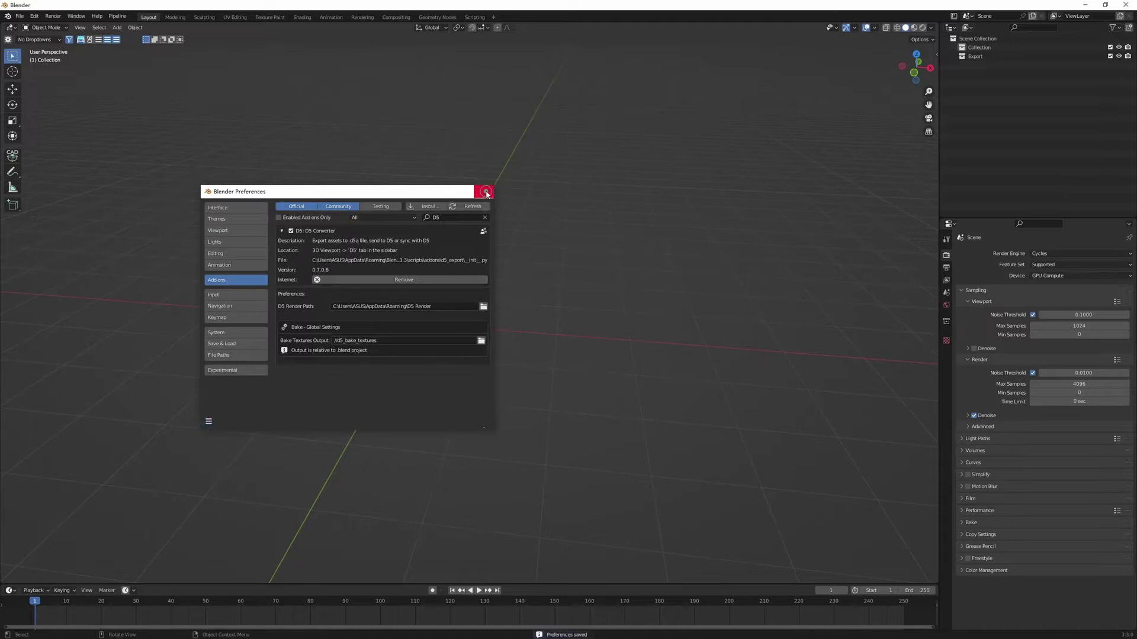
{"action": "left_click", "coordinate": [484, 192]}
{"action": "key", "text": "n"}
{"action": "left_click", "coordinate": [934, 269]}
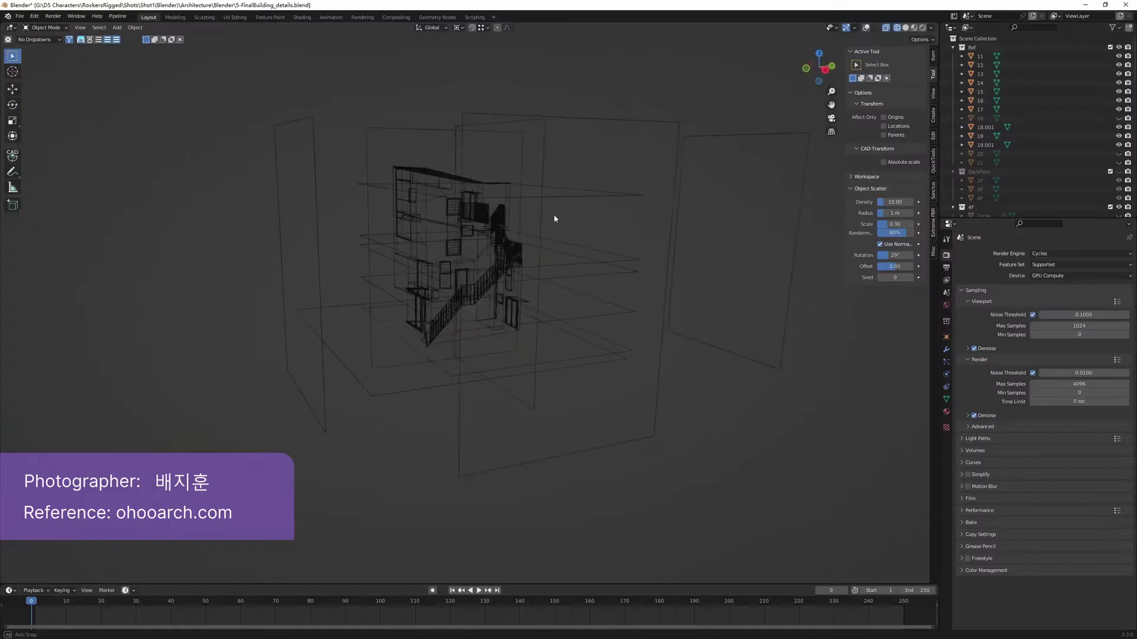
Examine the building and street models from several angles, using Material Preview shading.
{"action": "middle_click_drag", "start_coordinate": [554, 216], "coordinate": [583, 212]}
{"action": "key", "text": "z"}
{"action": "left_click", "coordinate": [588, 334]}
{"action": "mouse_move", "coordinate": [589, 334]}
{"action": "middle_mouse_down"}
{"action": "mouse_move", "coordinate": [426, 242]}
{"action": "mouse_move", "coordinate": [396, 240]}
{"action": "mouse_move", "coordinate": [354, 265]}
{"action": "mouse_move", "coordinate": [437, 250]}
{"action": "mouse_move", "coordinate": [437, 265]}
{"action": "middle_mouse_up"}
{"action": "key", "text": "z"}
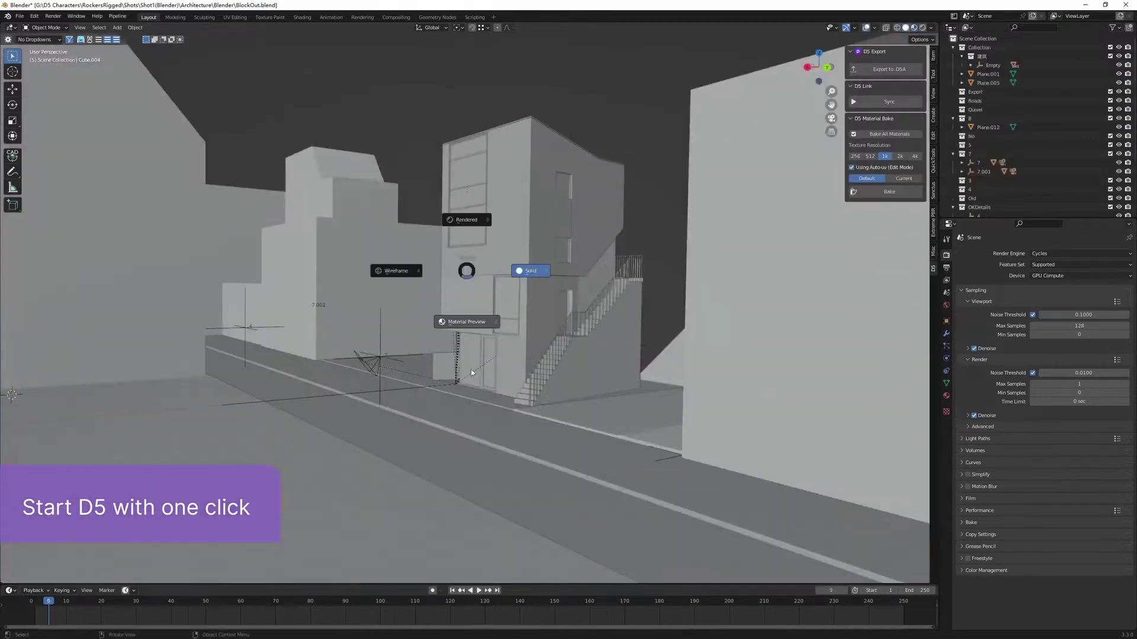
{"action": "left_click", "coordinate": [467, 326]}
{"action": "mouse_move", "coordinate": [467, 326]}
{"action": "middle_mouse_down"}
{"action": "mouse_move", "coordinate": [497, 325]}
{"action": "mouse_move", "coordinate": [472, 298]}
{"action": "middle_mouse_up"}
{"action": "scroll", "coordinate": [496, 325], "scroll_direction": "up", "scroll_amount": 3}
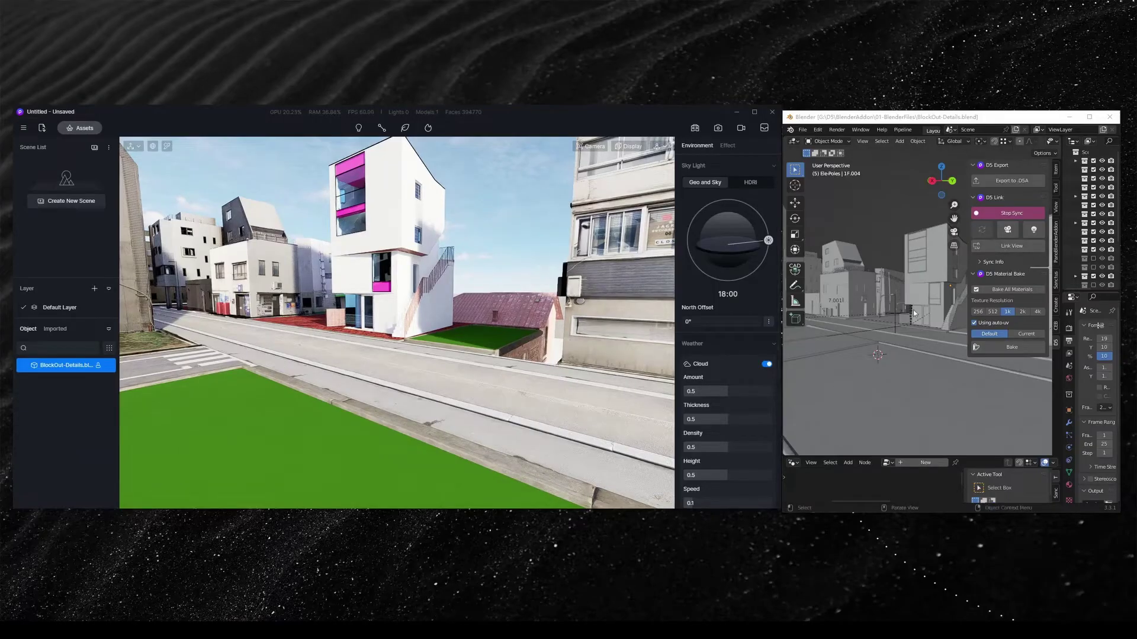
Link the Blender view to D5 Render and navigate around the white building to test the live view synchronization.
{"action": "middle_click_drag", "start_coordinate": [913, 313], "coordinate": [904, 351]}
{"action": "left_click", "coordinate": [1006, 249]}
{"action": "key", "text": "shift+grave"}
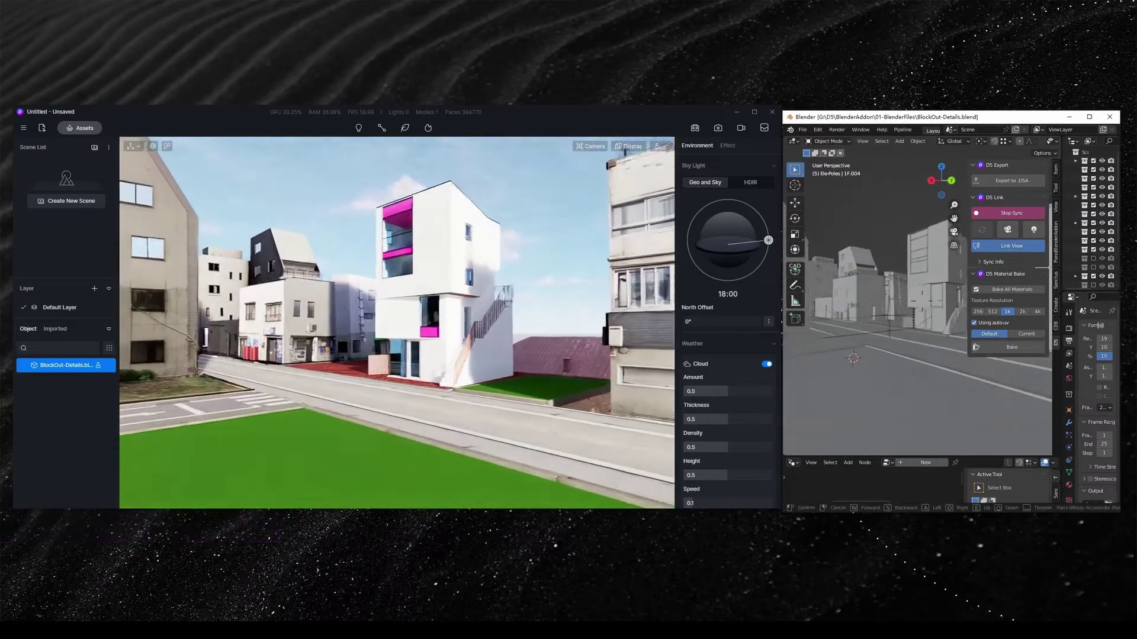
{"action": "key", "text": "q"}
{"action": "left_click", "coordinate": [902, 352]}
{"action": "middle_click_drag", "start_coordinate": [903, 353], "coordinate": [882, 343]}
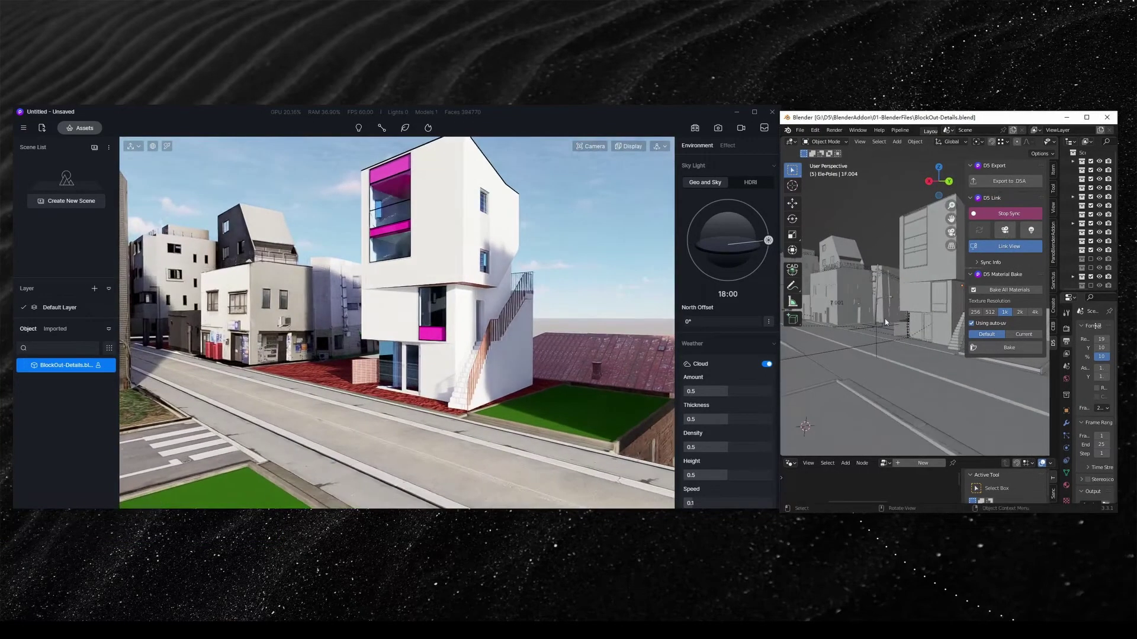
{"action": "scroll", "coordinate": [894, 361], "scroll_direction": "down", "scroll_amount": 5}
{"action": "scroll", "coordinate": [914, 364], "scroll_direction": "up", "scroll_amount": 2}
Select the scene camera in the street model and unlink the Blender view from D5 Render.
{"action": "left_click", "coordinate": [948, 354]}
{"action": "scroll", "coordinate": [974, 377], "scroll_direction": "up", "scroll_amount": 1}
{"action": "scroll", "coordinate": [973, 378], "scroll_direction": "down", "scroll_amount": 3}
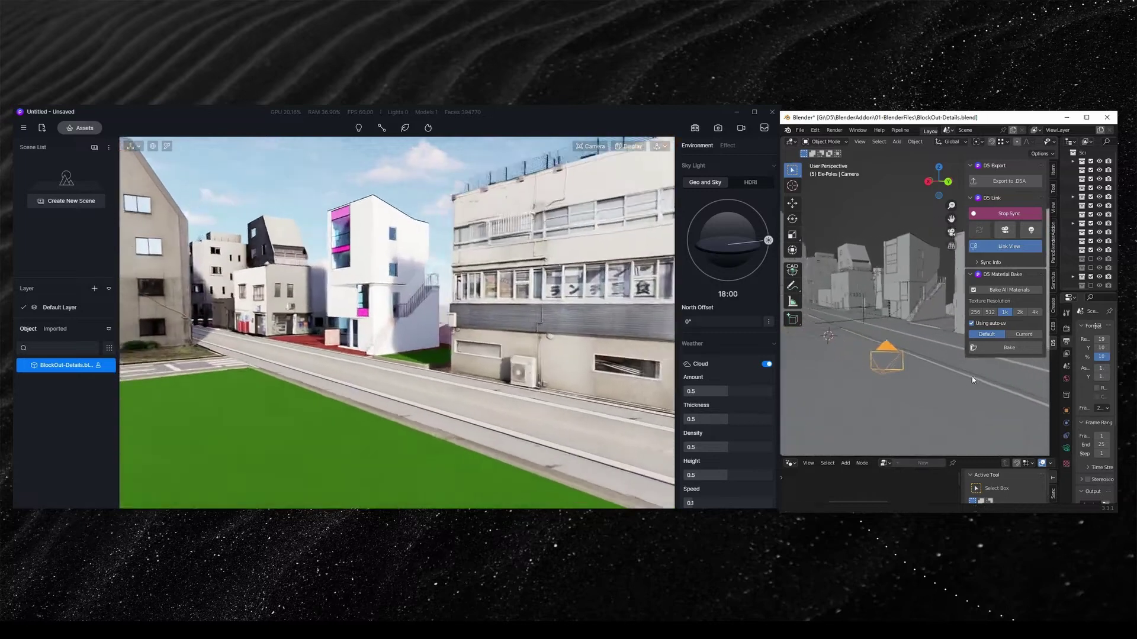
{"action": "scroll", "coordinate": [973, 378], "scroll_direction": "up", "scroll_amount": 2}
{"action": "left_click", "coordinate": [1004, 247]}
{"action": "scroll", "coordinate": [964, 398], "scroll_direction": "up", "scroll_amount": 1}
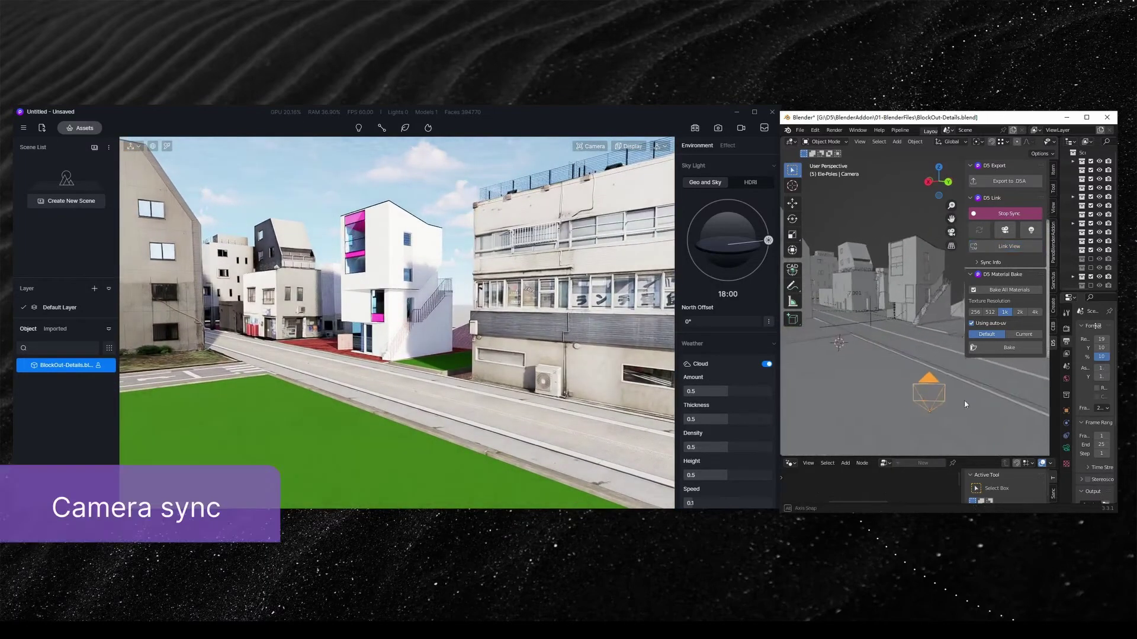
Sync the Blender camera to D5 Render, look through it in Blender, and display the Camera 1 scene in D5 Render.
{"action": "left_click", "coordinate": [1004, 231]}
{"action": "key", "text": "KP_0"}
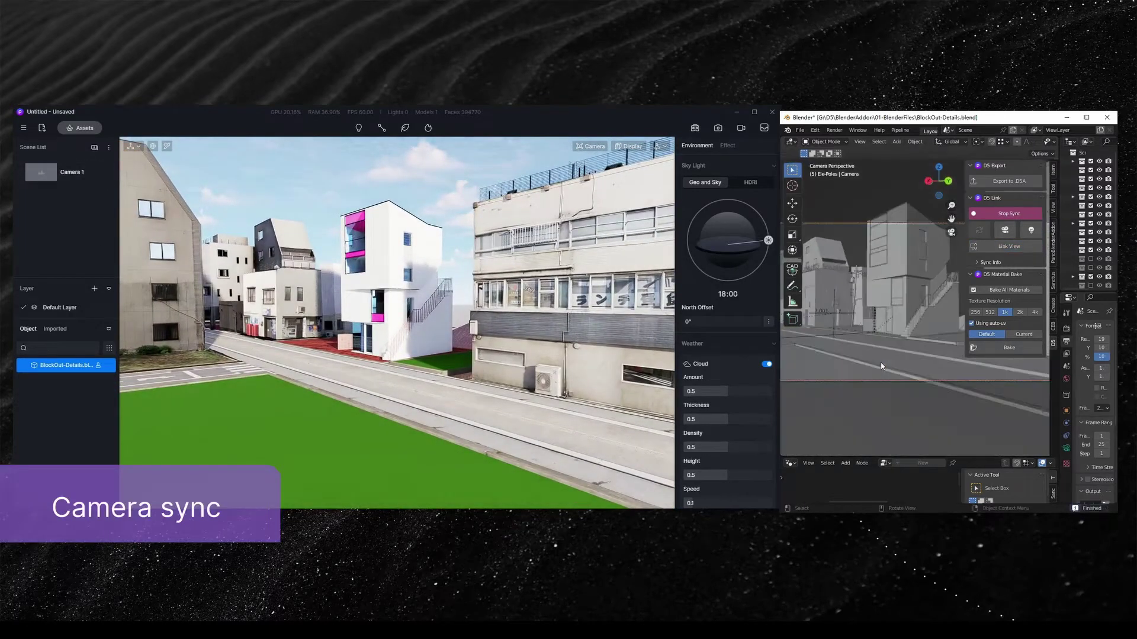
{"action": "left_click", "coordinate": [49, 177]}
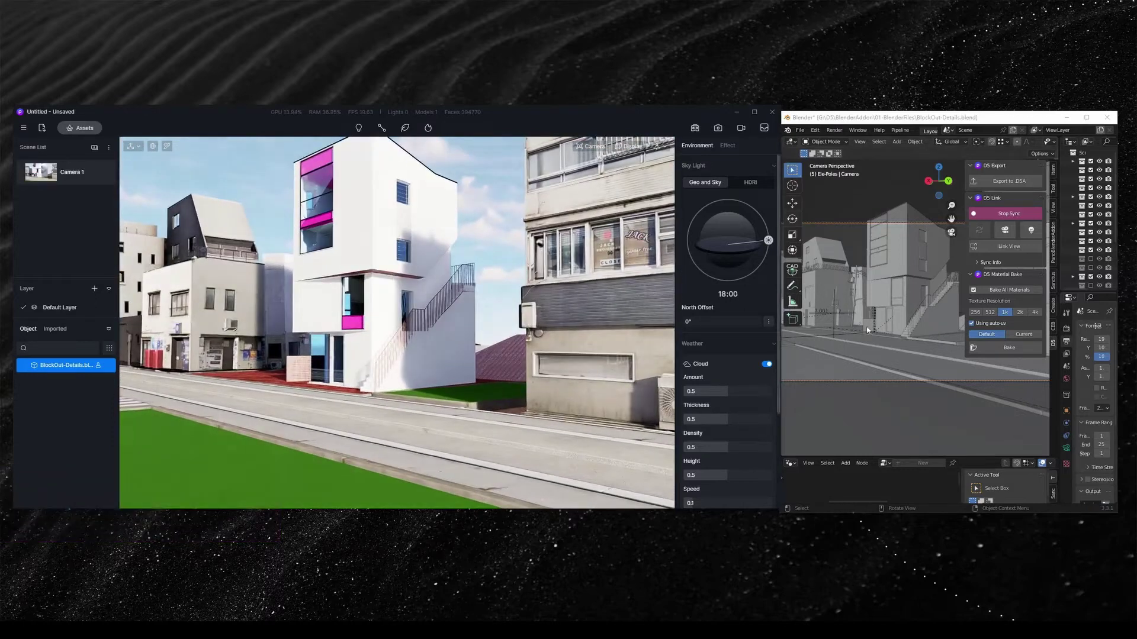
Compare the freely linked Blender view with the synced Camera 1 view by linking, unlinking and recalling the camera.
{"action": "middle_click_drag", "start_coordinate": [924, 329], "coordinate": [921, 343]}
{"action": "key", "text": "KP_0"}
{"action": "left_click", "coordinate": [1005, 247]}
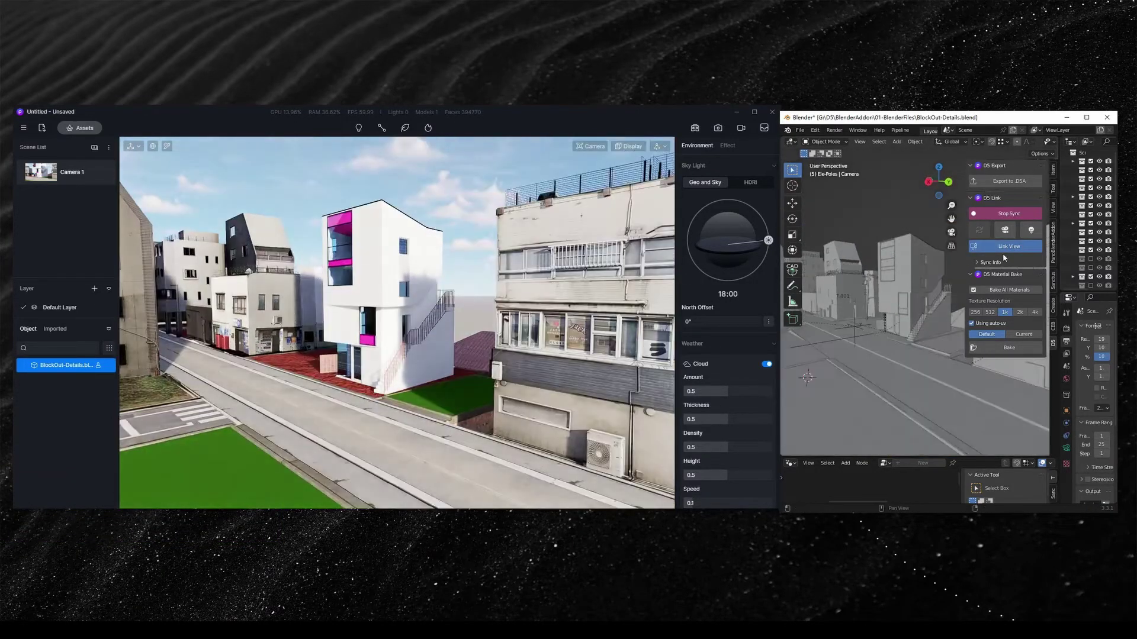
{"action": "left_click", "coordinate": [1003, 250]}
{"action": "left_click", "coordinate": [61, 188]}
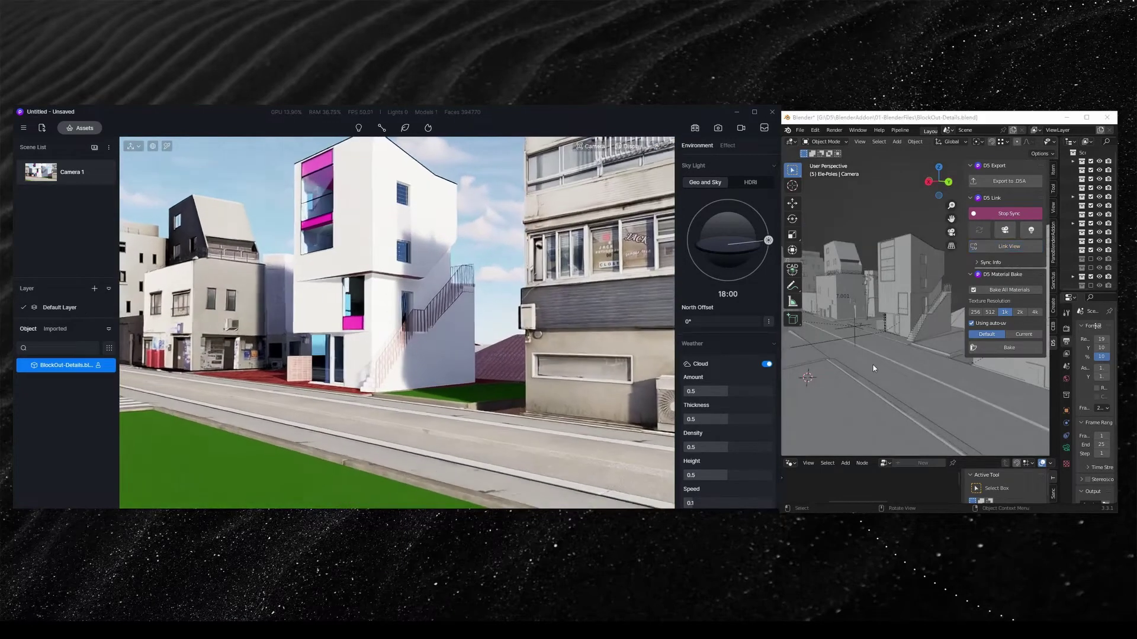
{"action": "mouse_move", "coordinate": [888, 367]}
{"action": "middle_mouse_down"}
{"action": "mouse_move", "coordinate": [875, 364]}
{"action": "mouse_move", "coordinate": [902, 371]}
{"action": "middle_mouse_up"}
{"action": "key", "text": "KP_0"}
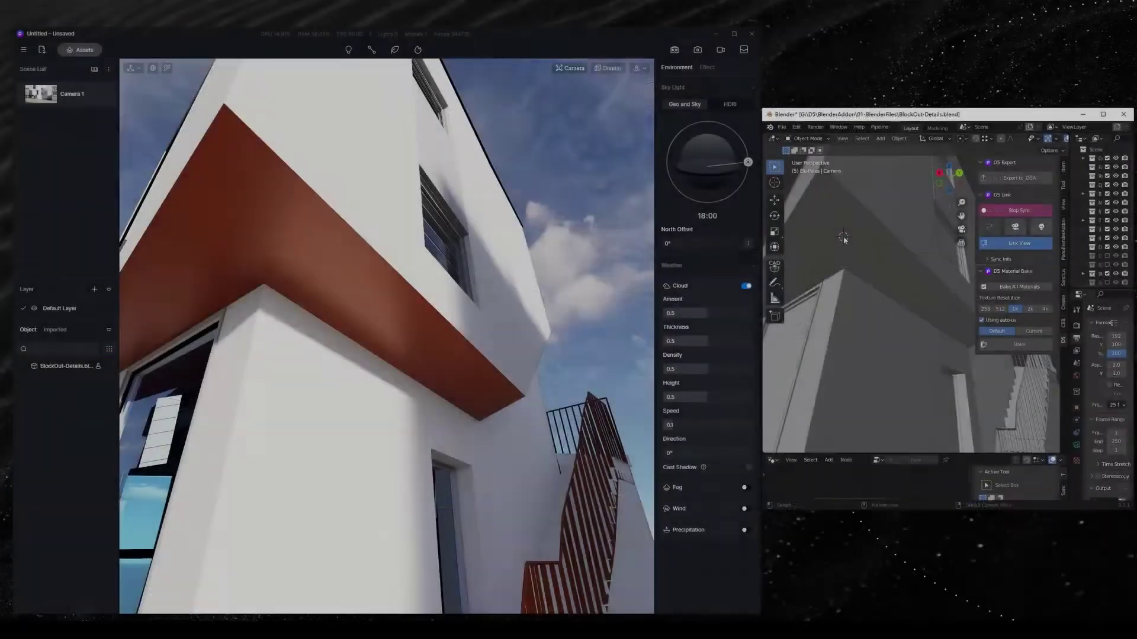
Add a point light under the building's overhang, duplicate it twice along the overhang, and sync the lights to D5 Render.
{"action": "key", "text": "shift+a"}
{"action": "mouse_move", "coordinate": [820, 312]}
{"action": "left_click", "coordinate": [899, 348]}
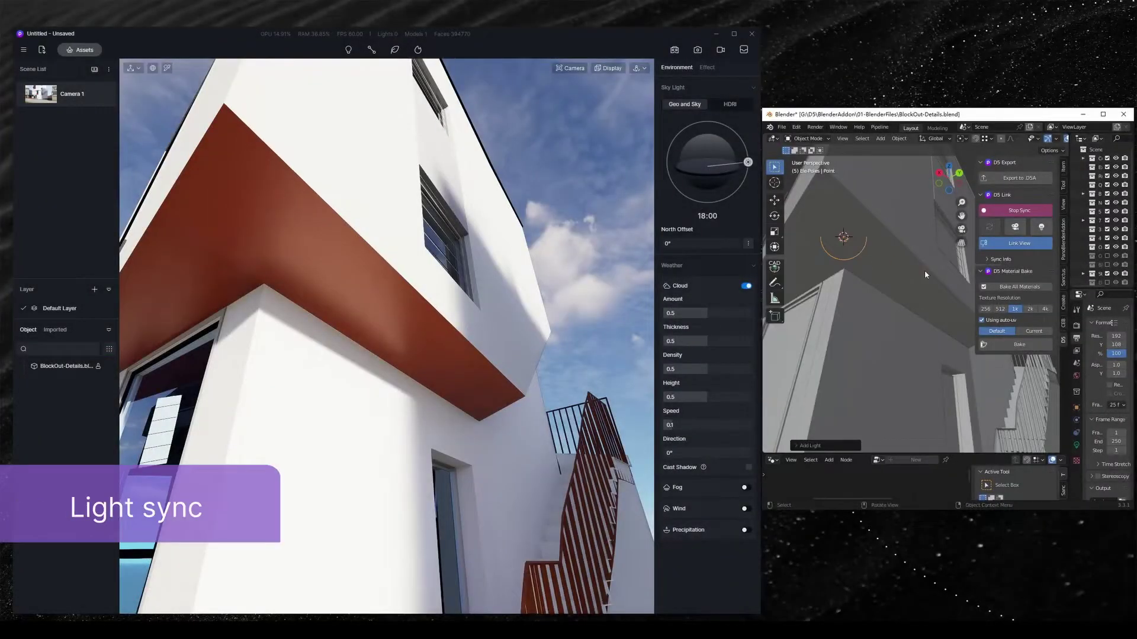
{"action": "left_click", "coordinate": [1041, 228]}
{"action": "left_click", "coordinate": [886, 295]}
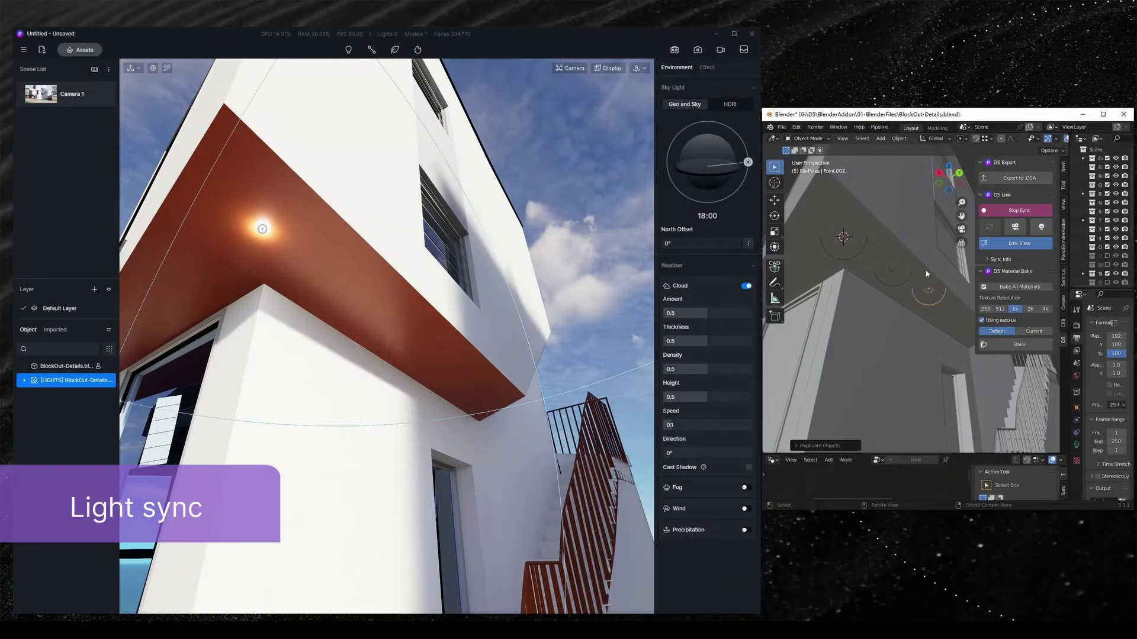
In D5 Render, switch the environment to the Early Morning HDRI sky and set its Light value to 0.
{"action": "left_click", "coordinate": [348, 279]}
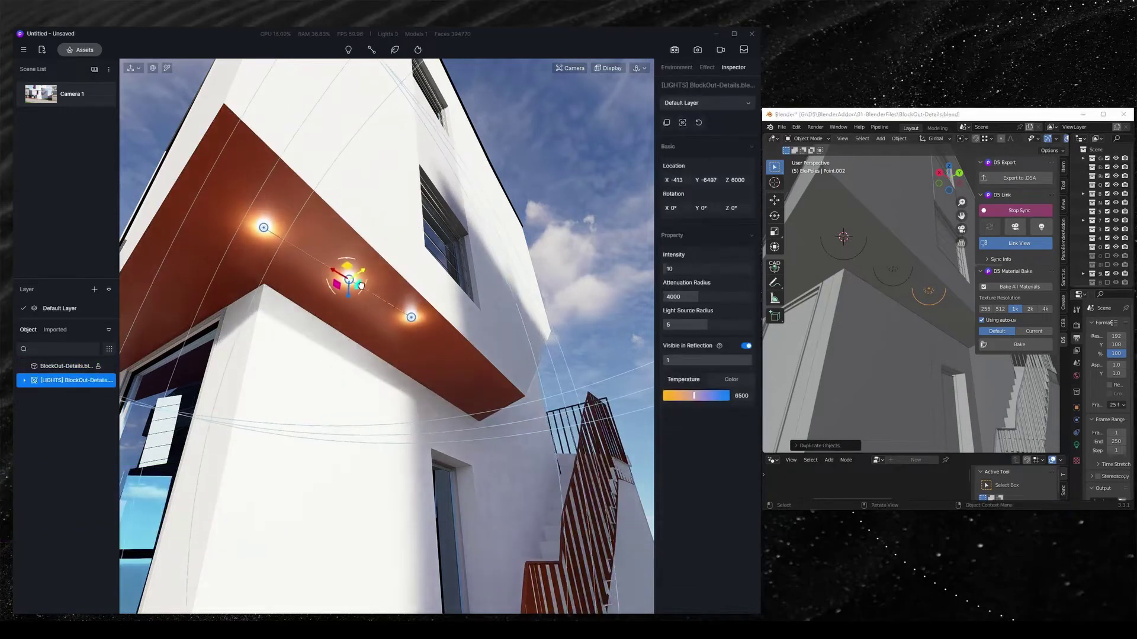
{"action": "left_click", "coordinate": [677, 67]}
{"action": "left_click", "coordinate": [730, 104]}
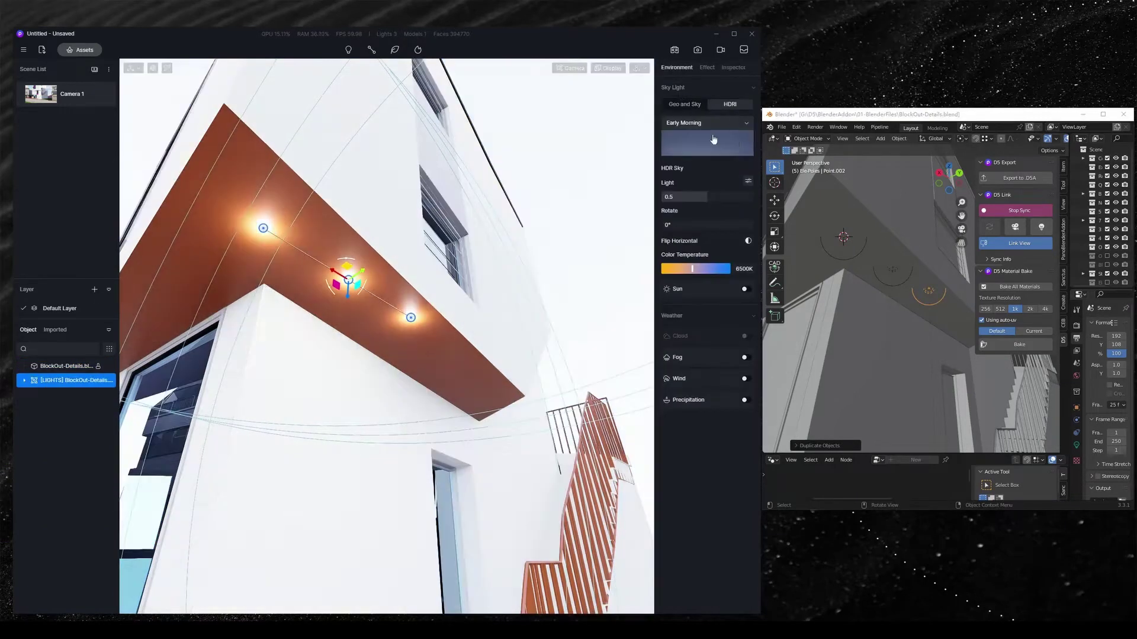
{"action": "scroll", "coordinate": [370, 316], "scroll_direction": "up", "scroll_amount": 5}
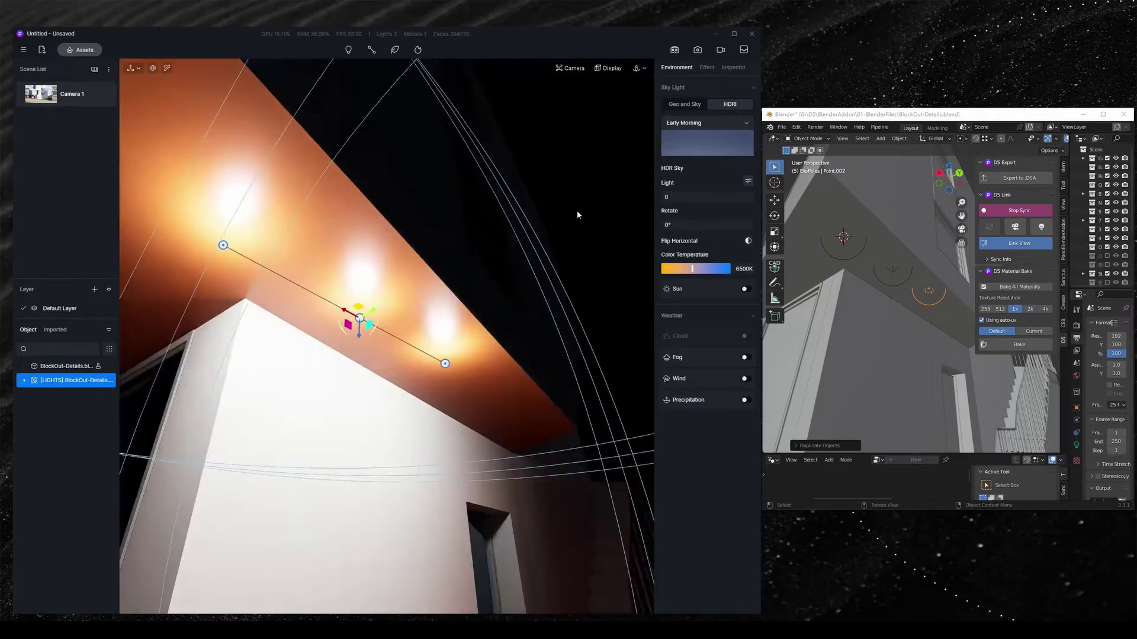
Adjust the intensity of the synced overhang lights and turn off their visibility in reflections.
{"action": "left_click", "coordinate": [362, 322]}
{"action": "left_click_drag", "start_coordinate": [675, 268], "coordinate": [723, 326]}
{"action": "left_click", "coordinate": [745, 347]}
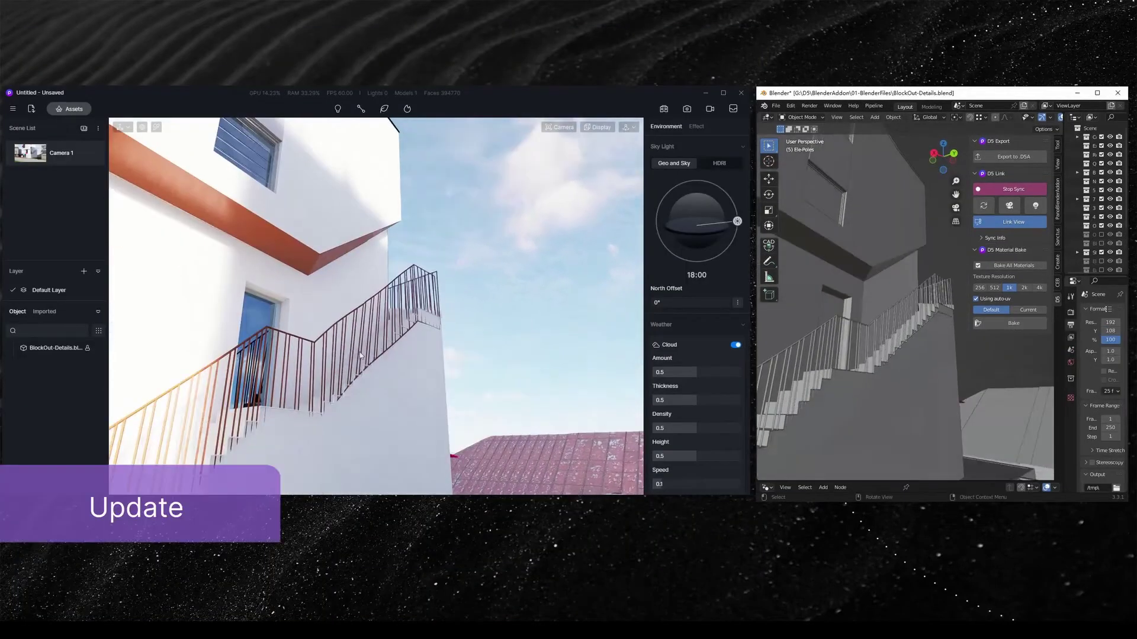
In Blender, move the geometry at the top of the outdoor stairs along the Y axis and update the model in D5 Render.
{"action": "left_click", "coordinate": [897, 312]}
{"action": "key", "text": "Tab"}
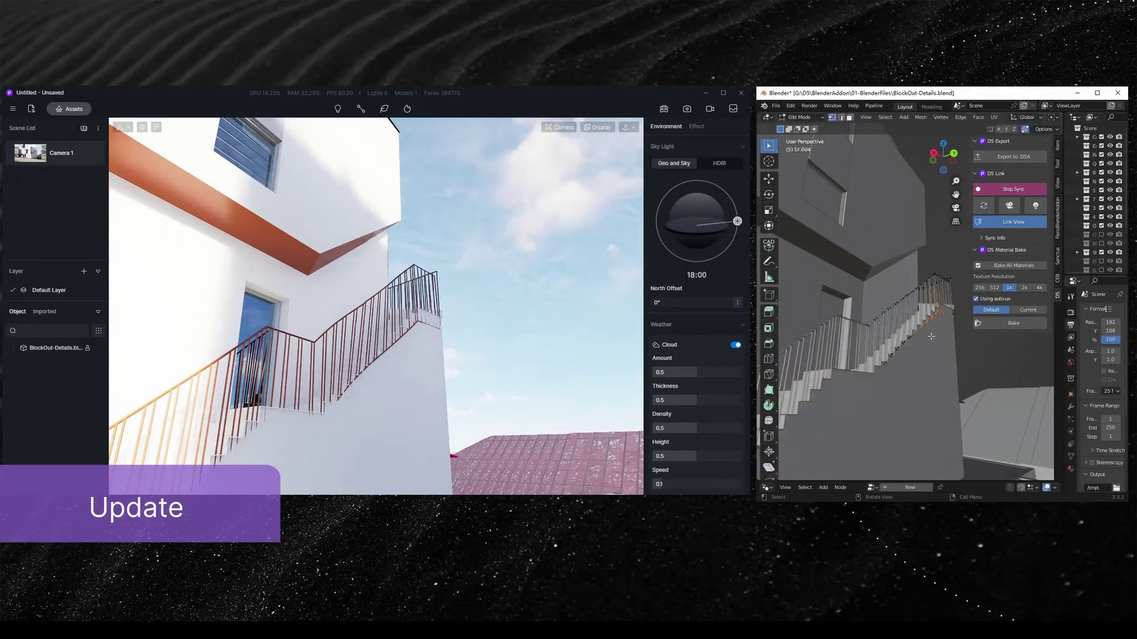
{"action": "middle_click_drag", "start_coordinate": [929, 332], "coordinate": [951, 387]}
{"action": "key", "text": "g"}
{"action": "key", "text": "y"}
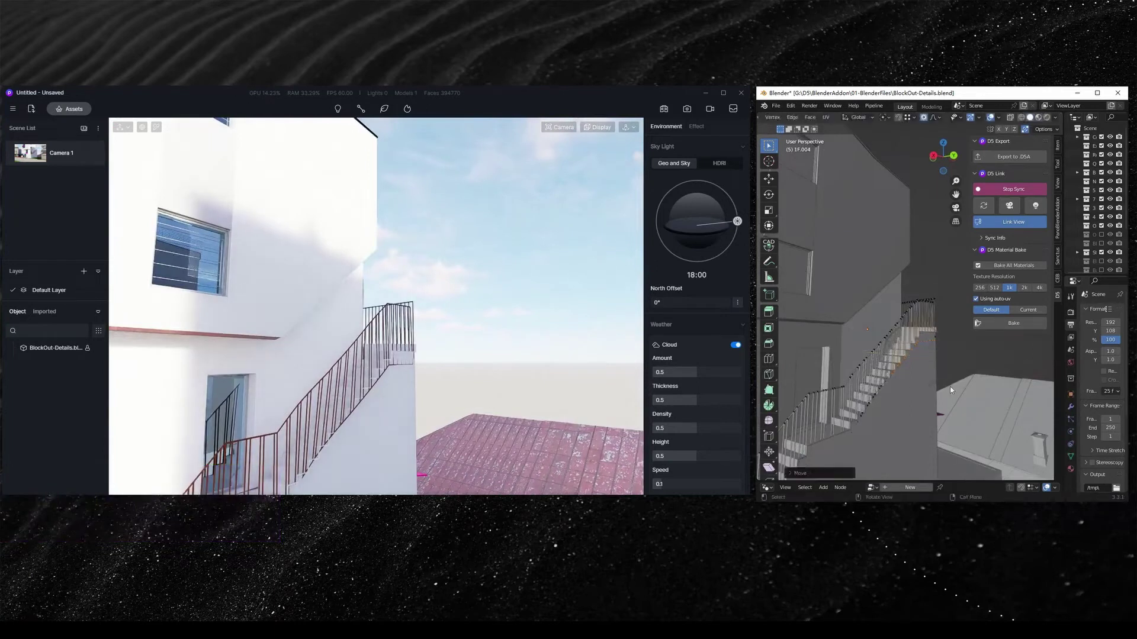
{"action": "left_click", "coordinate": [950, 387]}
{"action": "key", "text": "Tab"}
{"action": "key", "text": "alt+a"}
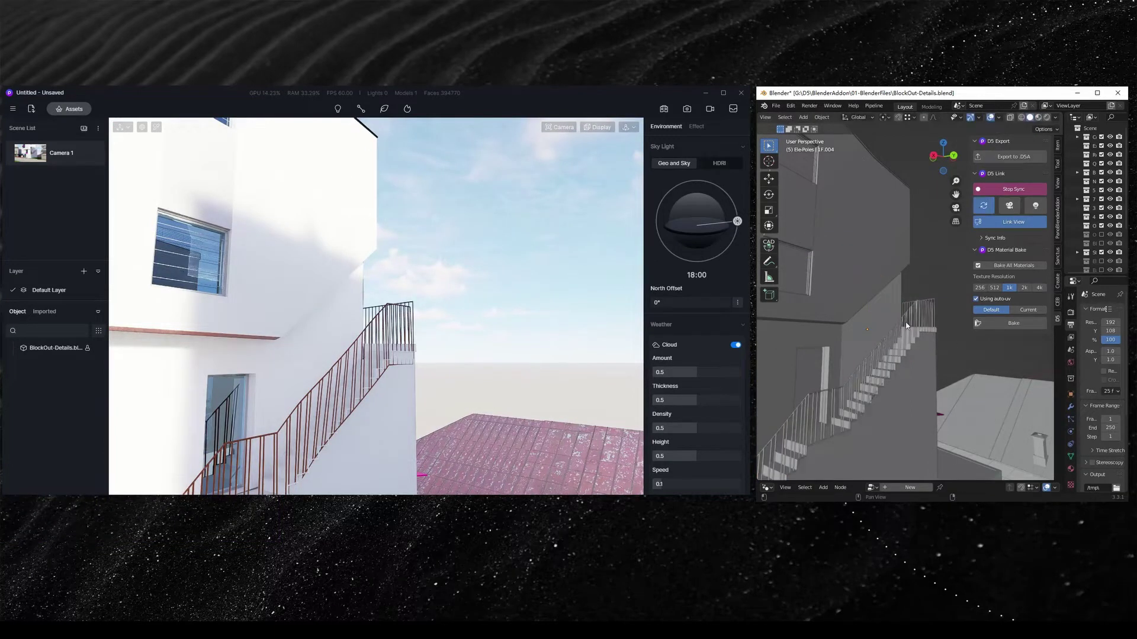
{"action": "left_click", "coordinate": [420, 347]}
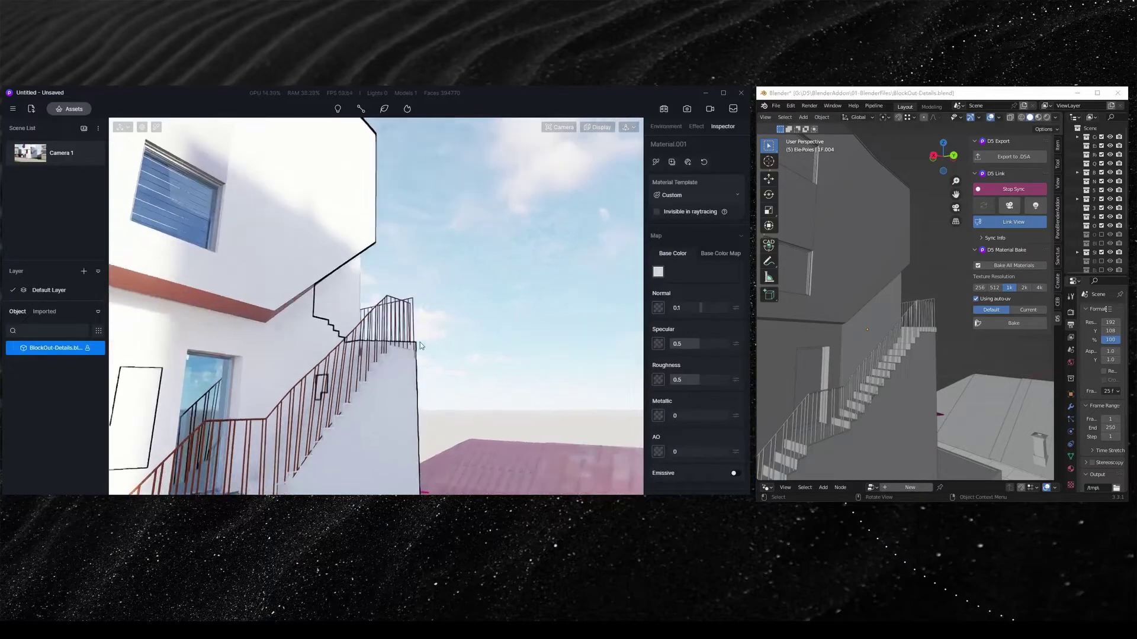
{"action": "left_click", "coordinate": [420, 346]}
Circle-select the lower stair vertices in see-through shading and move them along global Y with a 1.21 m smooth proportional falloff.
{"action": "middle_click_drag", "start_coordinate": [955, 390], "coordinate": [906, 342]}
{"action": "left_click", "coordinate": [861, 367]}
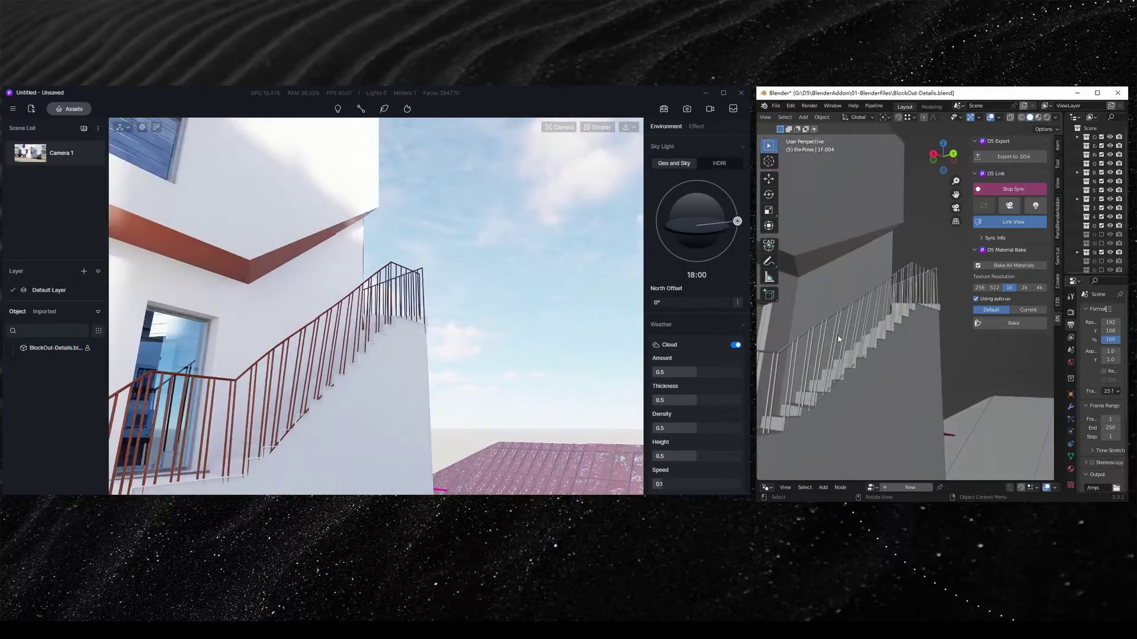
{"action": "key", "text": "Tab"}
{"action": "key", "text": "shift+z"}
{"action": "key", "text": "a"}
{"action": "key", "text": "a"}
{"action": "key", "text": "c"}
{"action": "right_click", "coordinate": [820, 410]}
{"action": "middle_click_drag", "start_coordinate": [820, 409], "coordinate": [825, 421]}
{"action": "key", "text": "shift+z"}
{"action": "key", "text": "g"}
{"action": "key", "text": "y"}
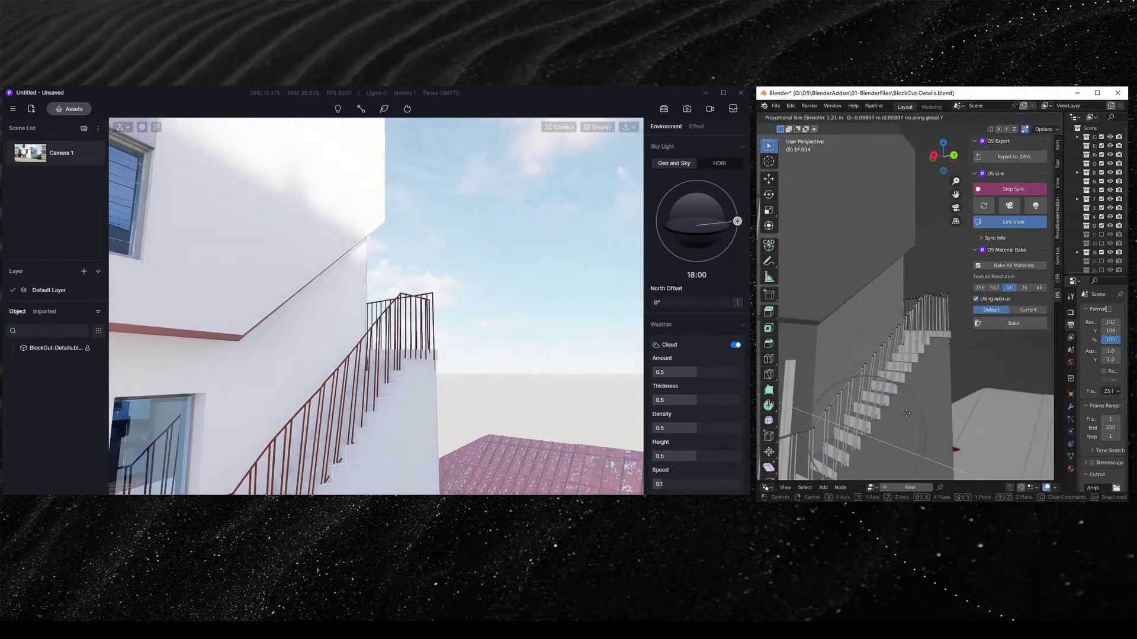
{"action": "left_click", "coordinate": [907, 413]}
{"action": "key", "text": "Tab"}
Finish the staircase edit by sending the updated model to D5 Render.
{"action": "left_click", "coordinate": [982, 395]}
{"action": "middle_click_drag", "start_coordinate": [982, 395], "coordinate": [983, 388]}
{"action": "left_click", "coordinate": [983, 206]}
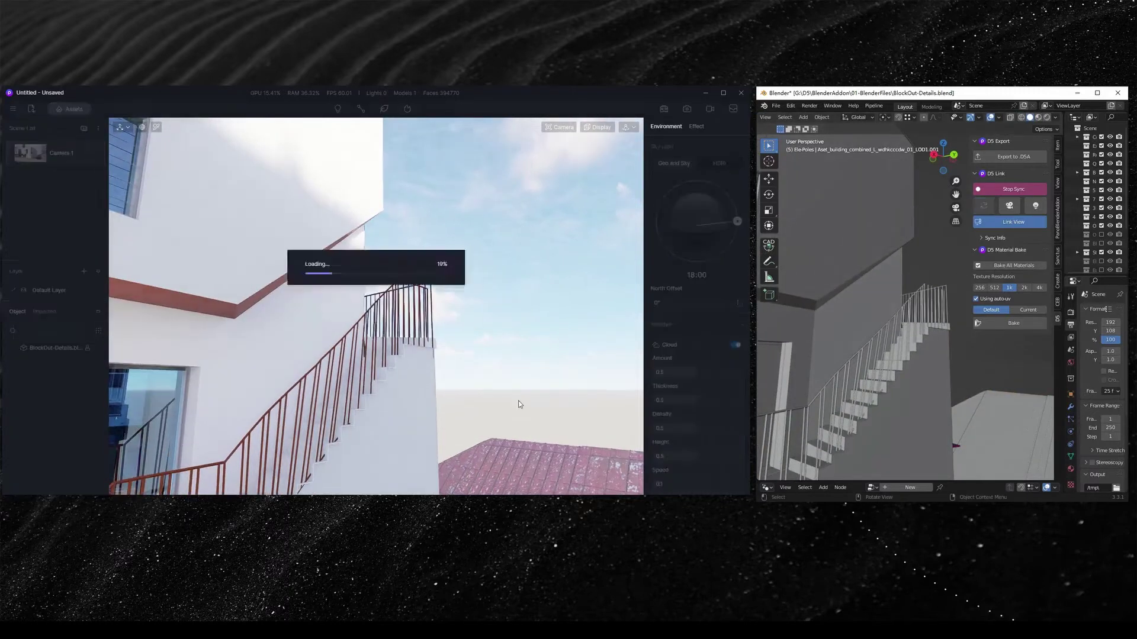
In Blender, open the Geometry Node Editor for the utility pole and wire curve and enlarge the node area.
{"action": "middle_click_drag", "start_coordinate": [870, 408], "coordinate": [858, 374]}
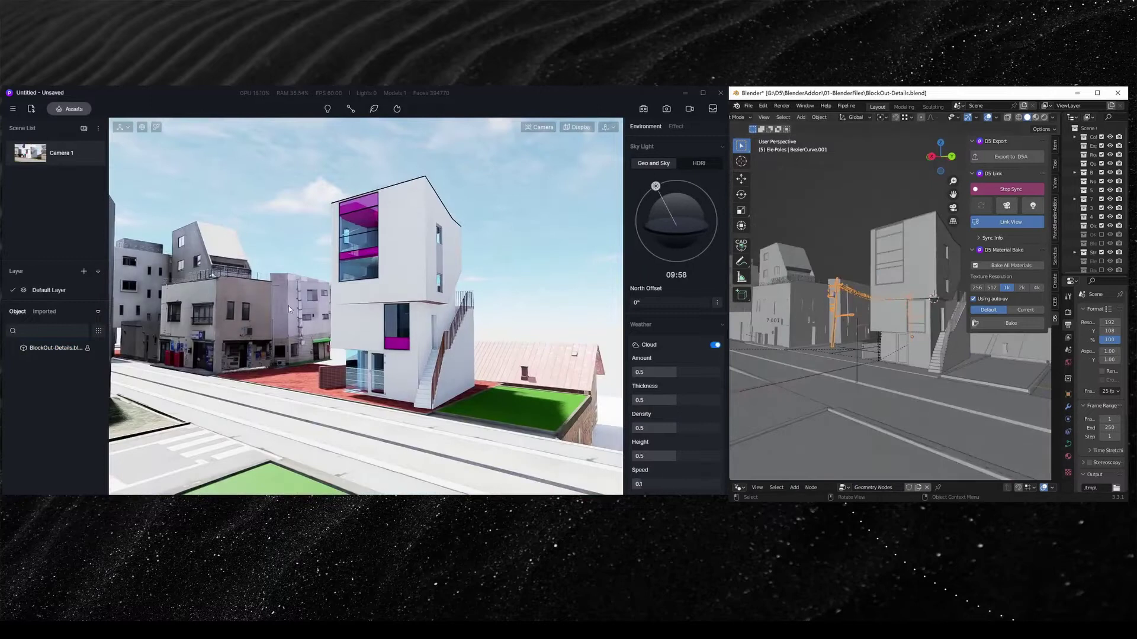
{"action": "middle_click_drag", "start_coordinate": [888, 324], "coordinate": [832, 302]}
{"action": "scroll", "coordinate": [851, 321], "scroll_direction": "up", "scroll_amount": 5}
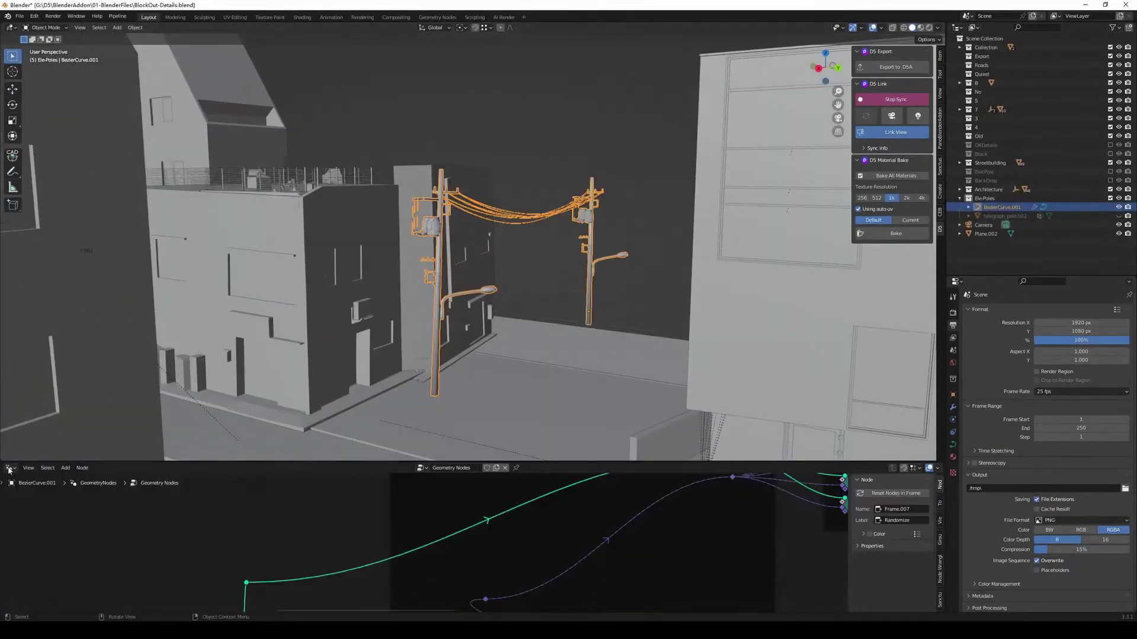
{"action": "left_click", "coordinate": [8, 468]}
{"action": "left_click", "coordinate": [35, 546]}
{"action": "scroll", "coordinate": [54, 553], "scroll_direction": "down", "scroll_amount": 6}
{"action": "left_click_drag", "start_coordinate": [529, 461], "coordinate": [529, 290]}
{"action": "scroll", "coordinate": [370, 434], "scroll_direction": "down", "scroll_amount": 3}
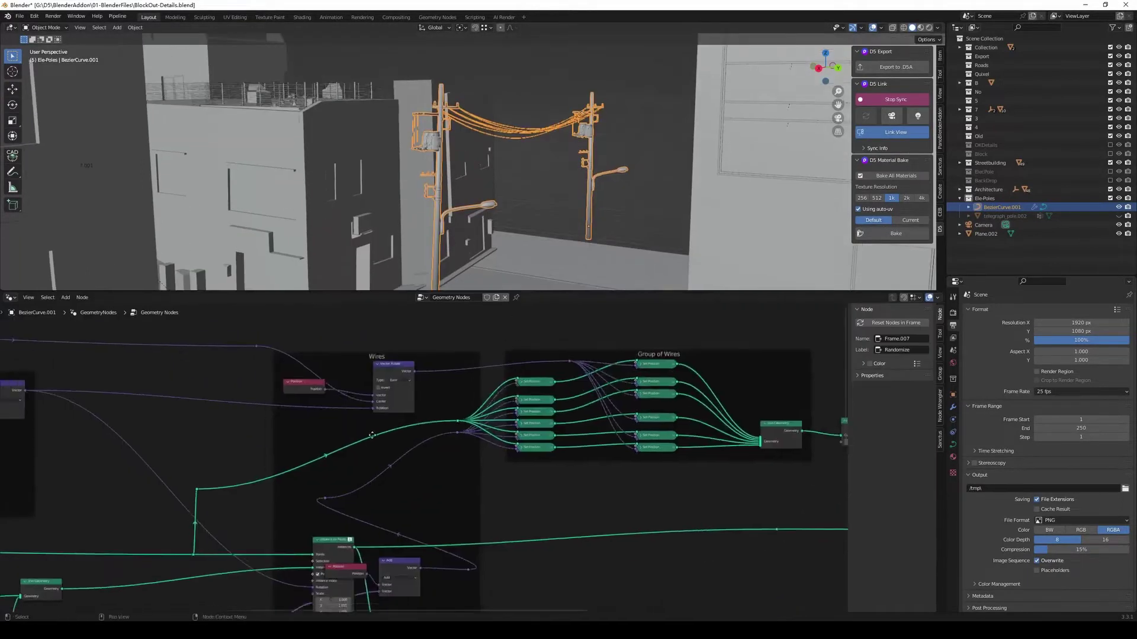
Examine how the Wires and Group of Wires frames connect through the pole setup to the group output.
{"action": "middle_click_drag", "start_coordinate": [371, 434], "coordinate": [543, 420]}
{"action": "scroll", "coordinate": [160, 433], "scroll_direction": "up", "scroll_amount": 4}
{"action": "middle_click_drag", "start_coordinate": [160, 433], "coordinate": [373, 431]}
{"action": "left_click_drag", "start_coordinate": [296, 486], "coordinate": [319, 486]}
{"action": "middle_click_drag", "start_coordinate": [561, 213], "coordinate": [560, 230]}
{"action": "scroll", "coordinate": [414, 474], "scroll_direction": "down", "scroll_amount": 3}
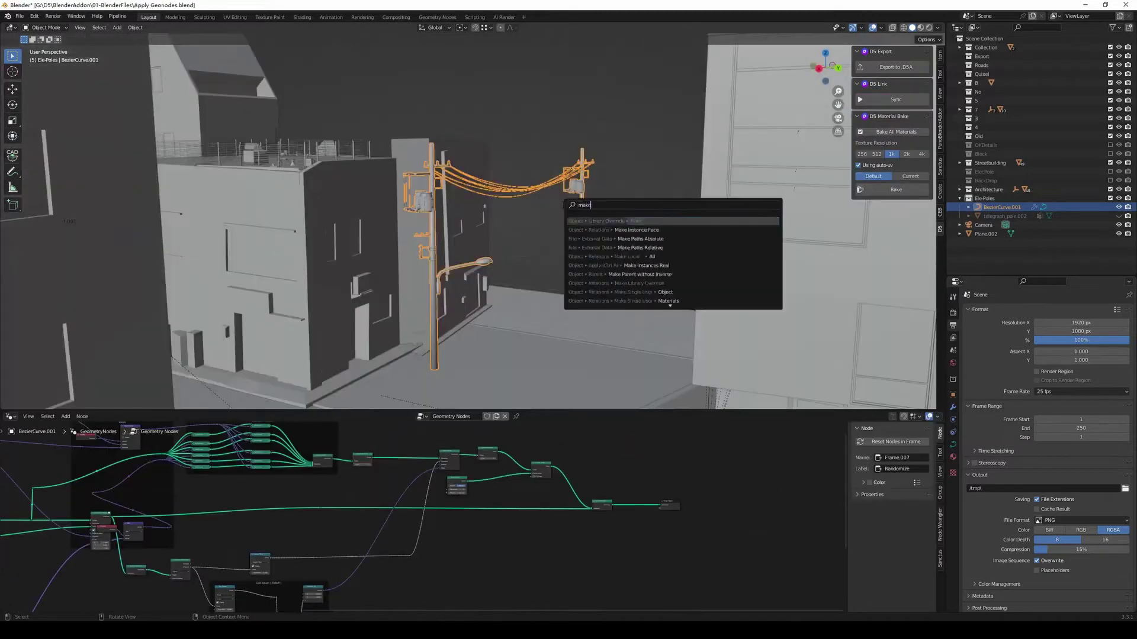
Make the pole curve's instances real and test-move the poles and wires to check that they are separate objects.
{"action": "type", "text": "instance"}
{"action": "left_click", "coordinate": [589, 229]}
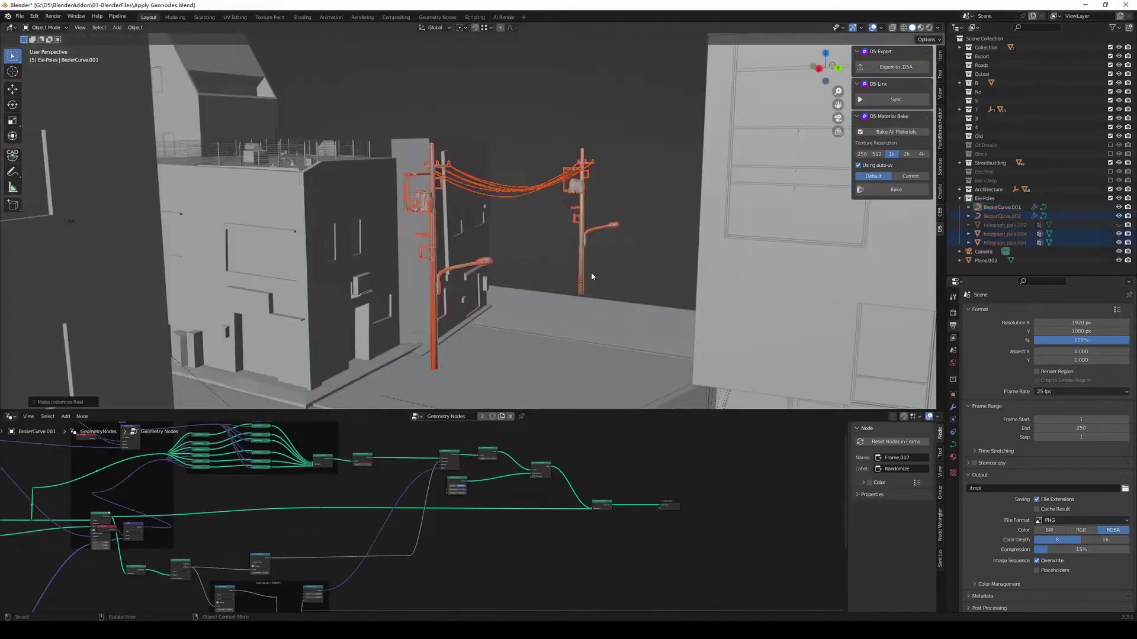
{"action": "left_click", "coordinate": [601, 231]}
{"action": "left_click", "coordinate": [615, 224]}
{"action": "key", "text": "g"}
{"action": "right_click", "coordinate": [651, 203]}
{"action": "left_click", "coordinate": [547, 184]}
{"action": "key", "text": "g"}
{"action": "right_click", "coordinate": [546, 184]}
{"action": "key", "text": "g"}
{"action": "right_click", "coordinate": [592, 196]}
Disconnect the pole branch from the final join node so the curve generates only the wires.
{"action": "scroll", "coordinate": [592, 461], "scroll_direction": "up", "scroll_amount": 2}
{"action": "left_click_drag", "start_coordinate": [653, 505], "coordinate": [654, 483]}
{"action": "middle_click_drag", "start_coordinate": [654, 482], "coordinate": [504, 472]}
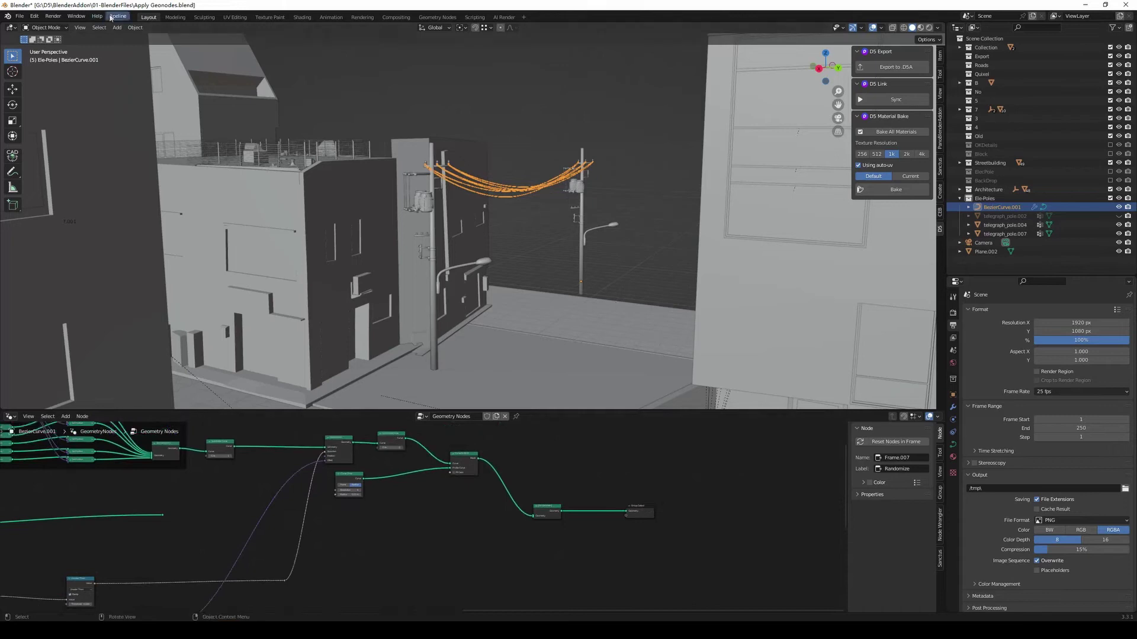
Convert the wire curve with its geometry nodes to a mesh.
{"action": "left_click", "coordinate": [135, 27]}
{"action": "mouse_move", "coordinate": [163, 288]}
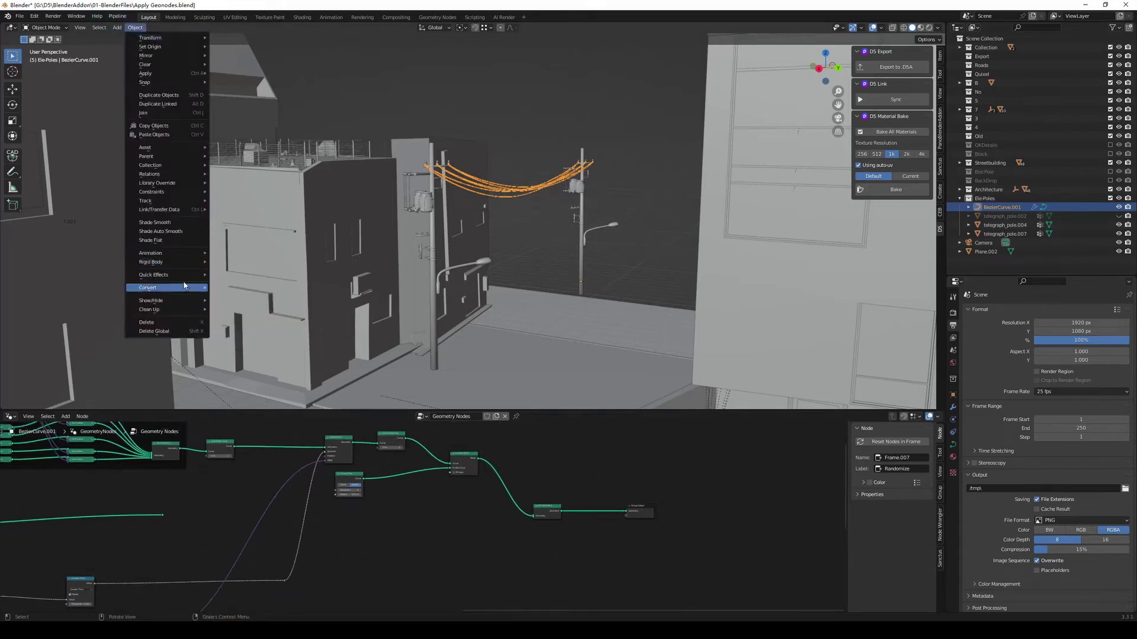
{"action": "left_click", "coordinate": [225, 297]}
Test-move the wire mesh and the far utility pole separately, then save the Blender file.
{"action": "left_click", "coordinate": [482, 183]}
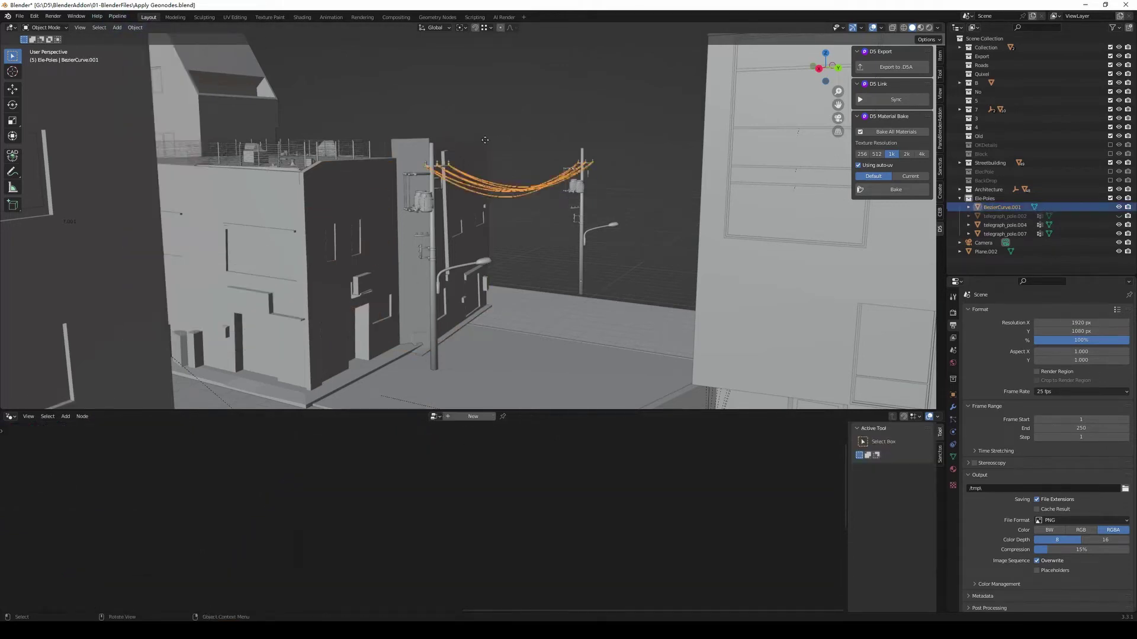
{"action": "left_click", "coordinate": [484, 189]}
{"action": "key", "text": "g"}
{"action": "right_click", "coordinate": [579, 208]}
{"action": "left_click", "coordinate": [579, 211]}
{"action": "key", "text": "g"}
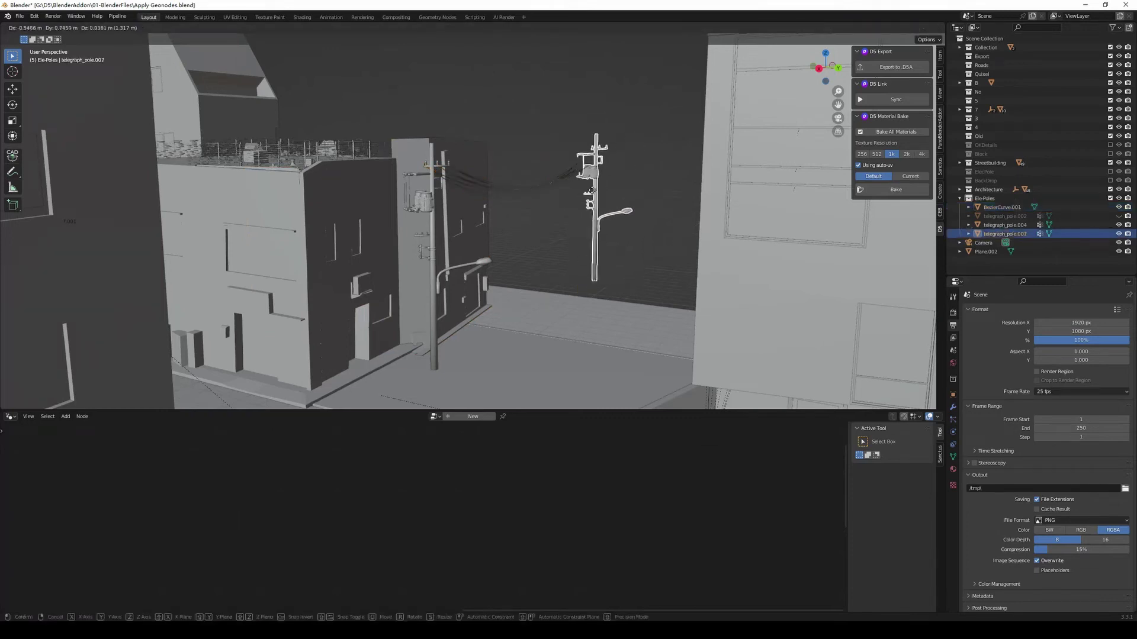
{"action": "right_click", "coordinate": [616, 148]}
{"action": "left_click", "coordinate": [621, 141]}
{"action": "key", "text": "ctrl+s"}
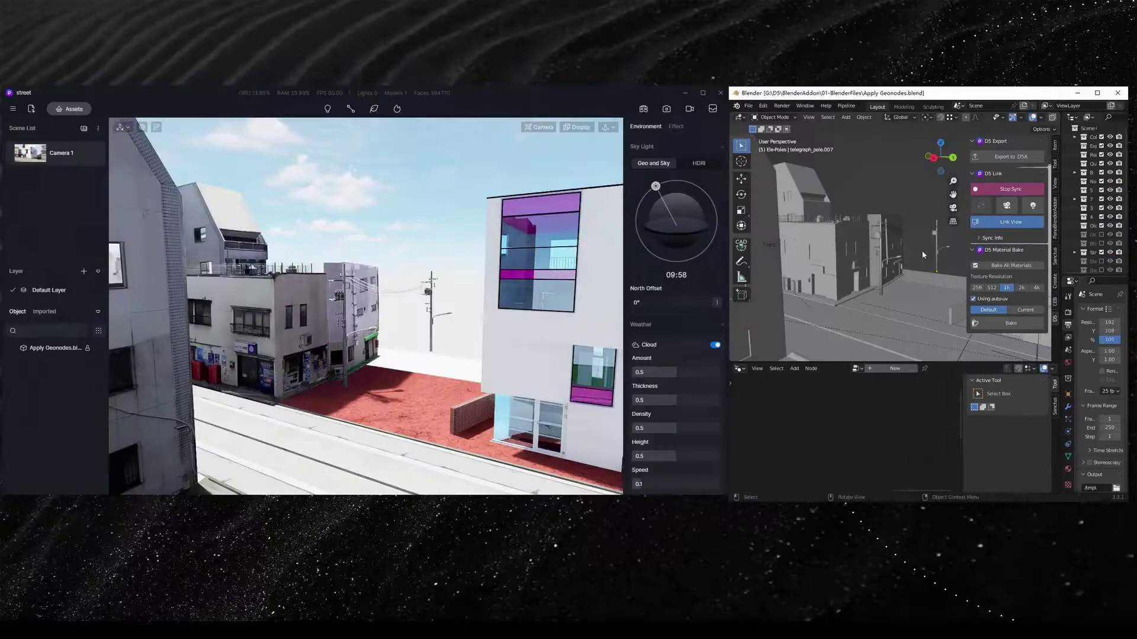
Fly up to the near utility pole in the linked view and inspect its transformer and material in D5 Render.
{"action": "key", "text": "shift+grave"}
{"action": "key", "text": "w"}
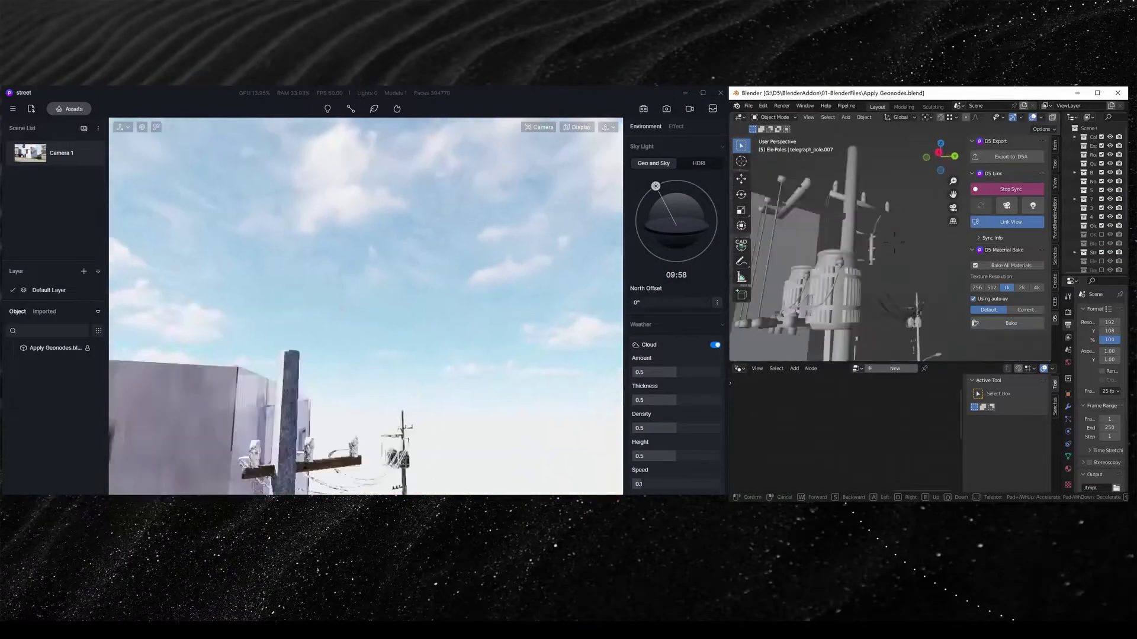
{"action": "left_click", "coordinate": [330, 293]}
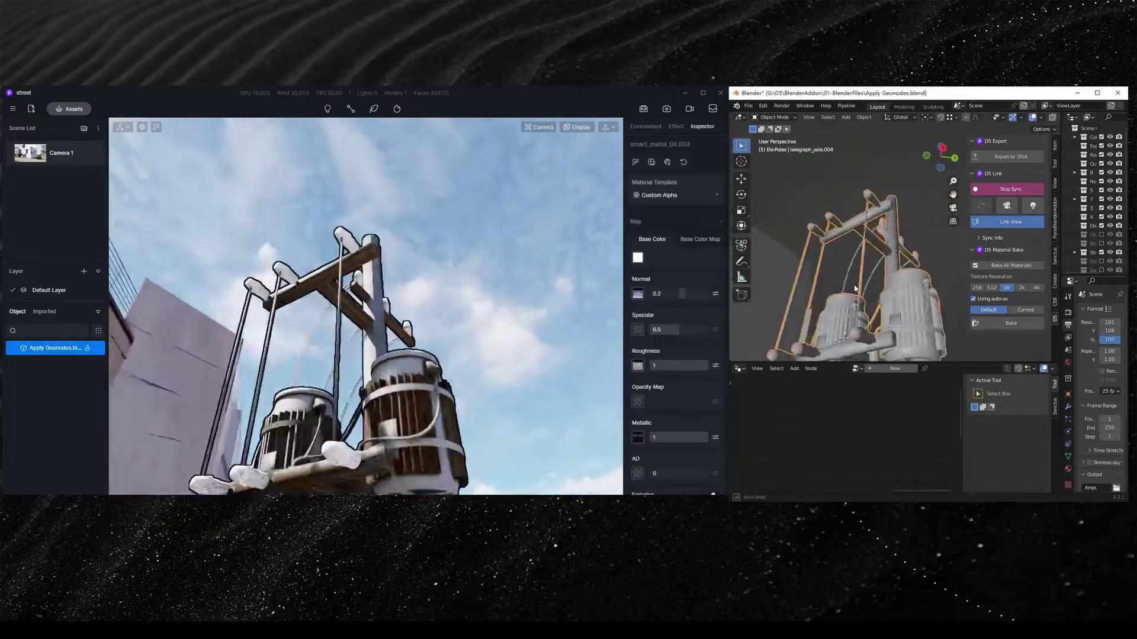
{"action": "left_click", "coordinate": [442, 310]}
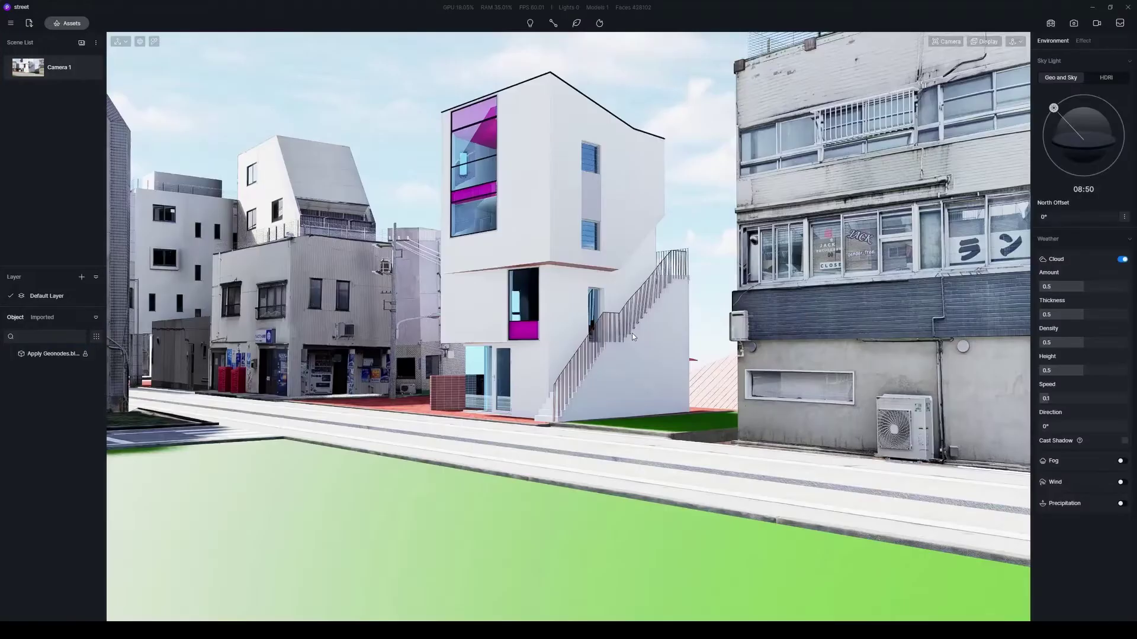
In D5 Render, lower the post-processing exposure slightly.
{"action": "mouse_move", "coordinate": [604, 303]}
{"action": "middle_mouse_down"}
{"action": "mouse_move", "coordinate": [588, 308]}
{"action": "mouse_move", "coordinate": [604, 312]}
{"action": "middle_mouse_up"}
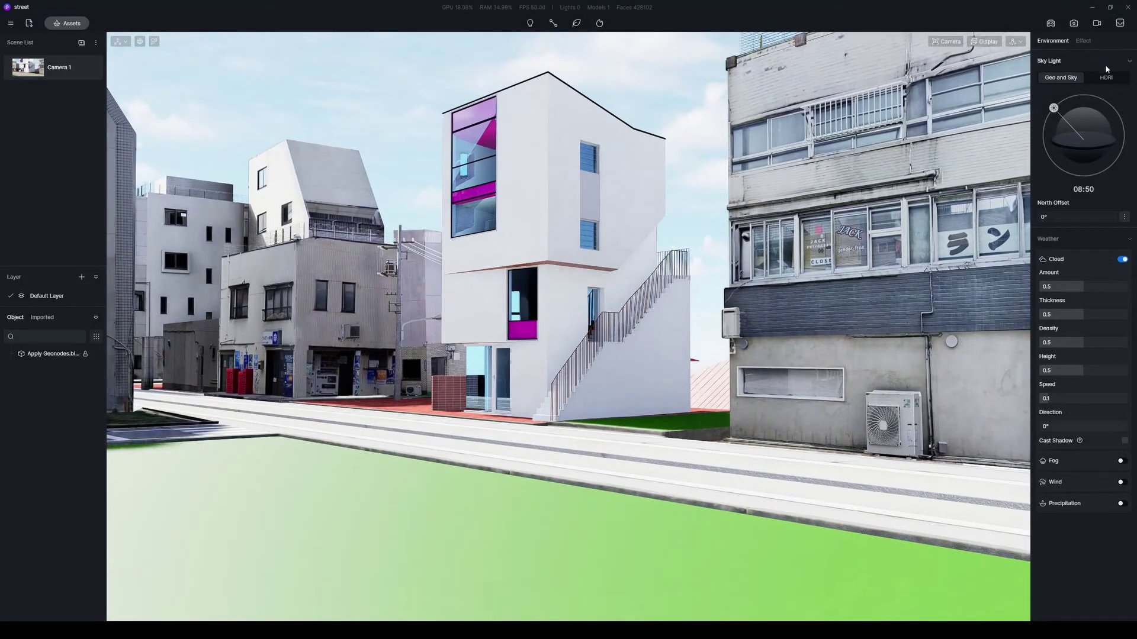
{"action": "left_click", "coordinate": [1083, 40]}
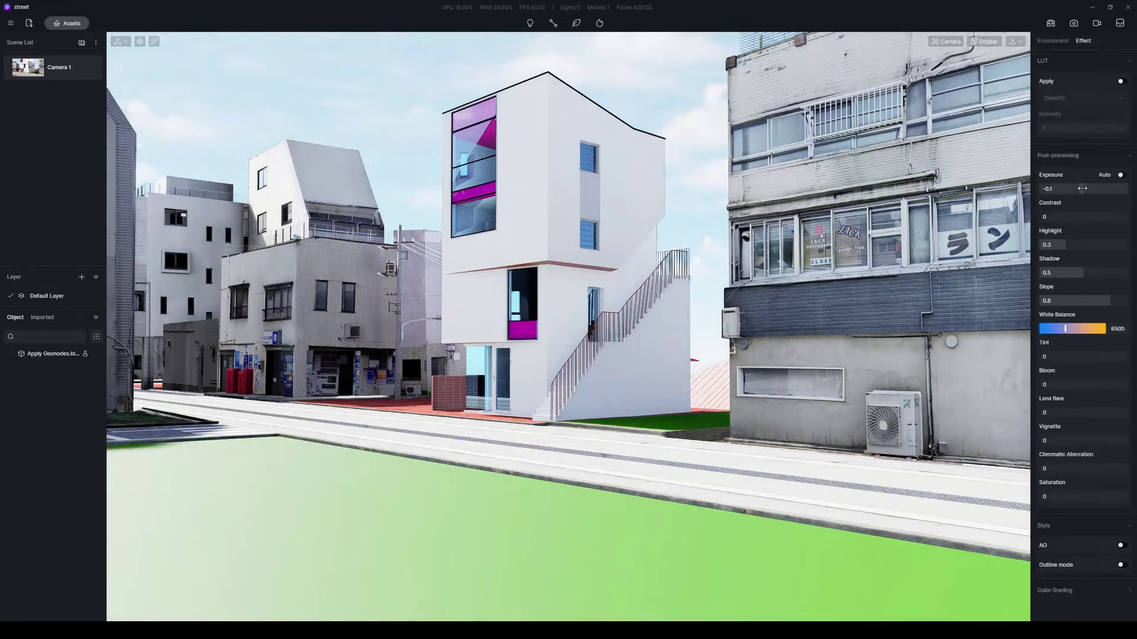
{"action": "left_click_drag", "start_coordinate": [1082, 189], "coordinate": [1077, 189]}
{"action": "left_click", "coordinate": [1064, 42]}
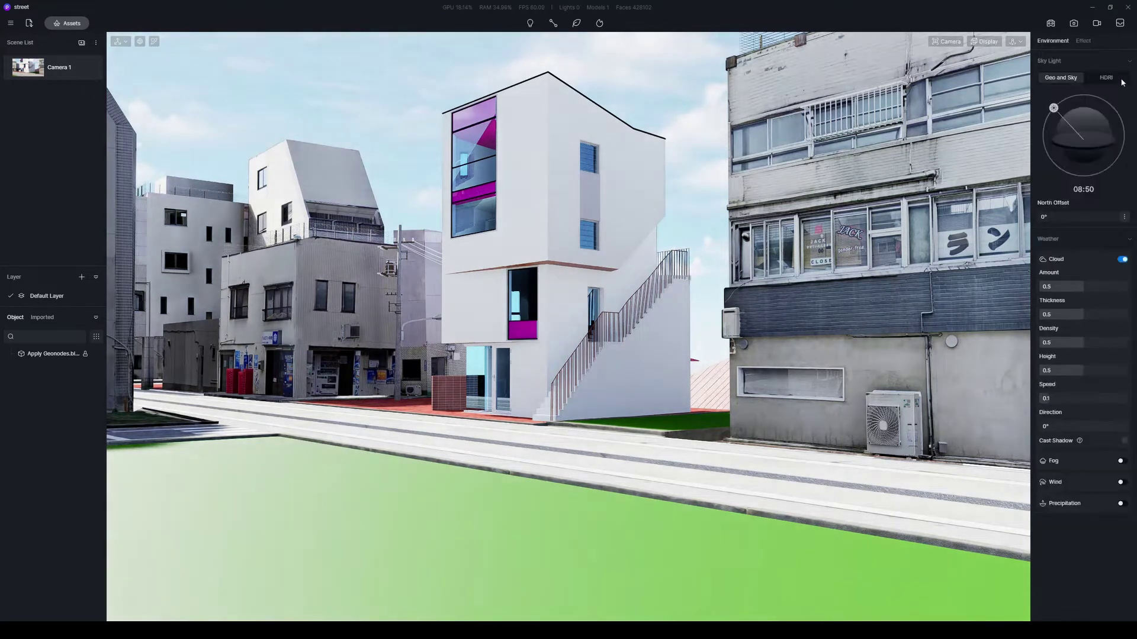
Switch the sky light to HDRI and load the custom file tucker_wreck_4k.hdr.
{"action": "left_click", "coordinate": [1113, 79]}
{"action": "left_click", "coordinate": [1079, 138]}
{"action": "left_click", "coordinate": [1072, 345]}
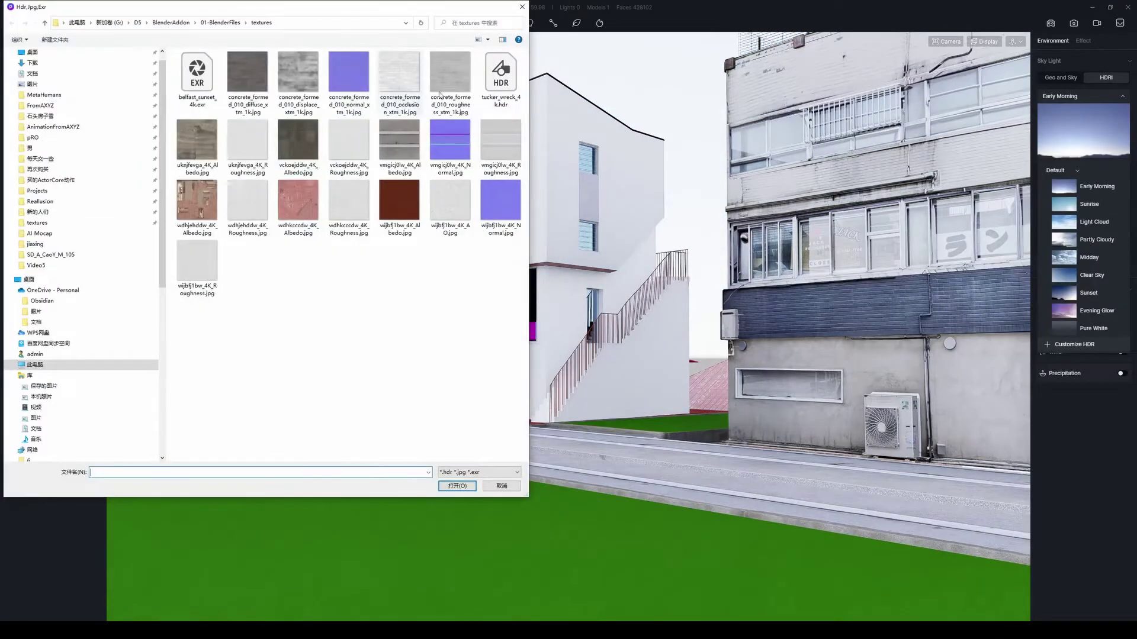
{"action": "double_click", "coordinate": [500, 74]}
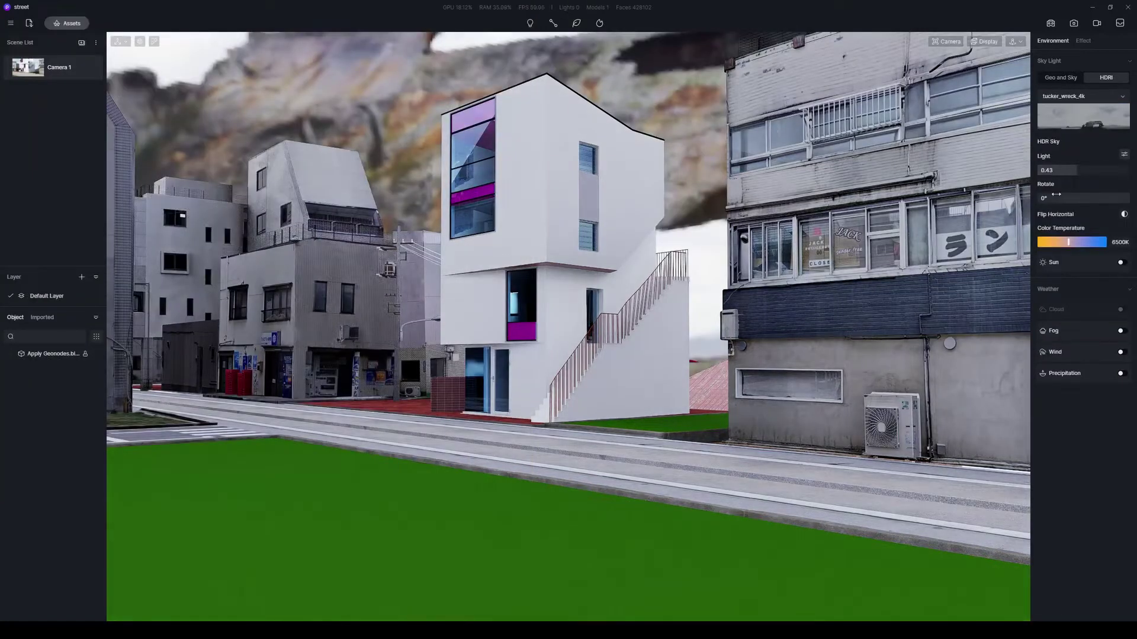
Rotate the HDRI sky to 131.5° and set its light to 0.42.
{"action": "left_click_drag", "start_coordinate": [1066, 198], "coordinate": [1089, 197]}
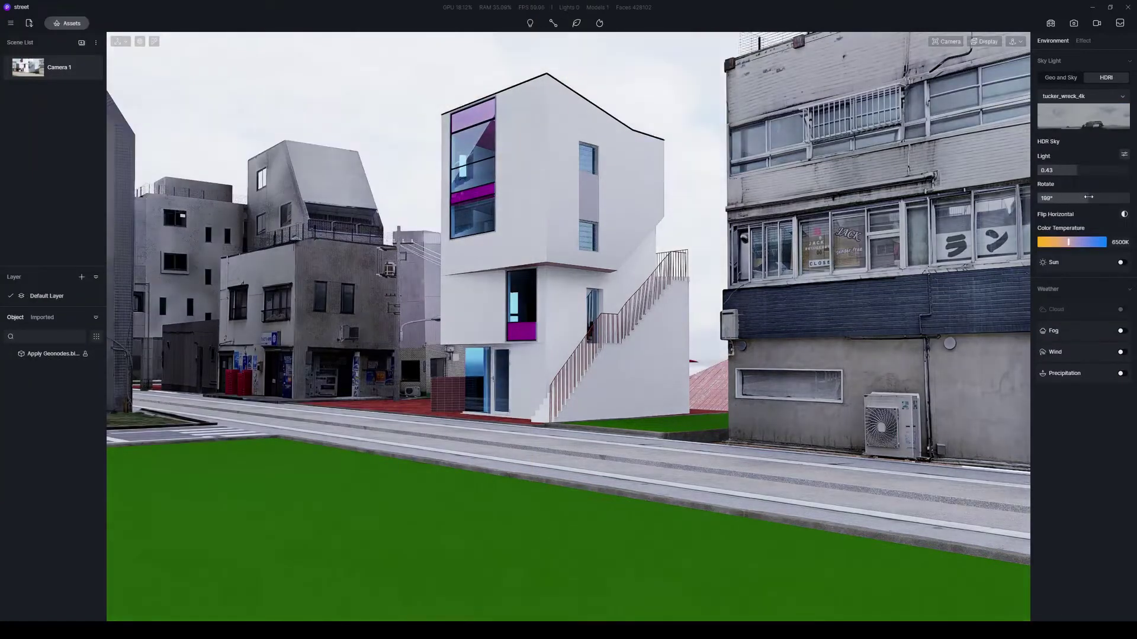
{"action": "middle_click_drag", "start_coordinate": [637, 308], "coordinate": [663, 331]}
{"action": "left_click_drag", "start_coordinate": [1076, 174], "coordinate": [1080, 187]}
{"action": "left_click", "coordinate": [1082, 40]}
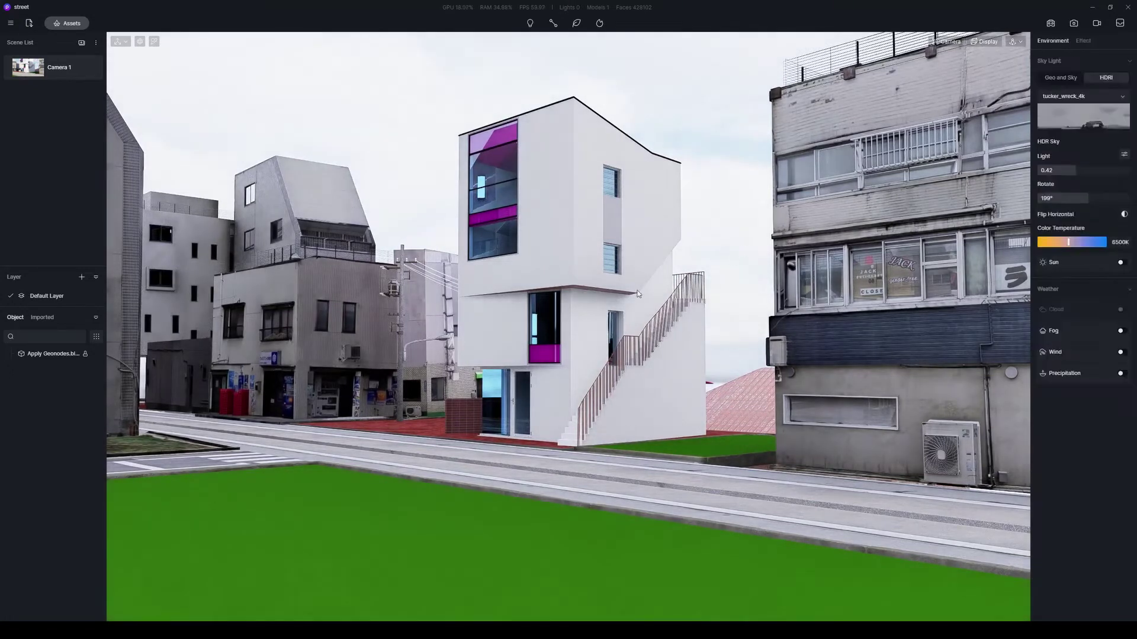
{"action": "left_click", "coordinate": [637, 293]}
{"action": "left_click", "coordinate": [740, 223]}
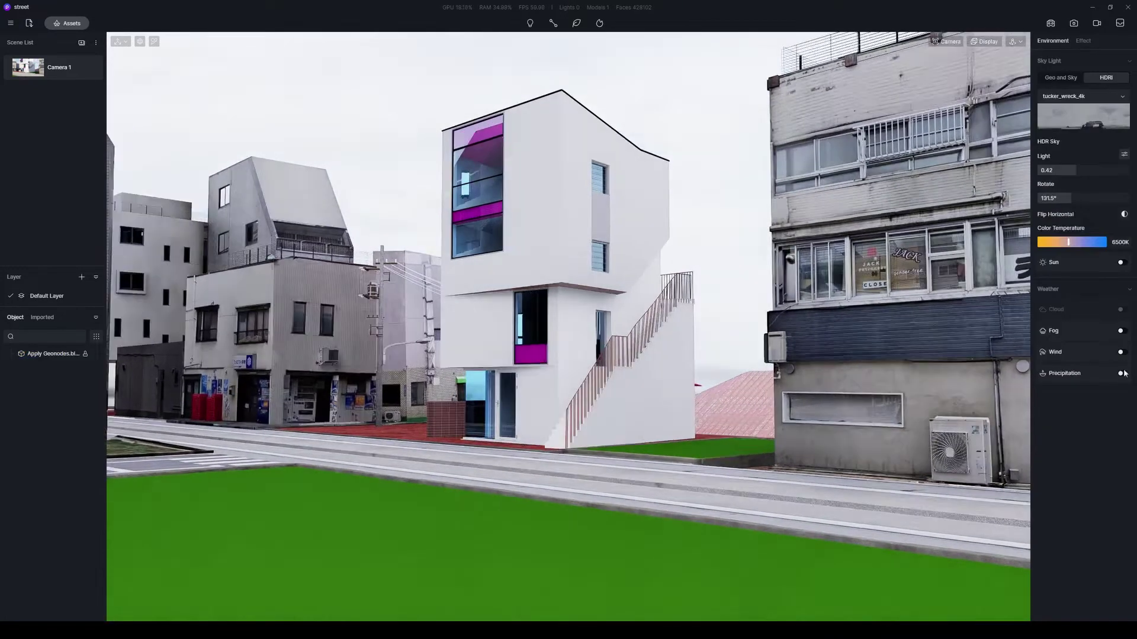
Turn on precipitation and set its strength to 0 to get puddles without falling rain.
{"action": "left_click", "coordinate": [1121, 374]}
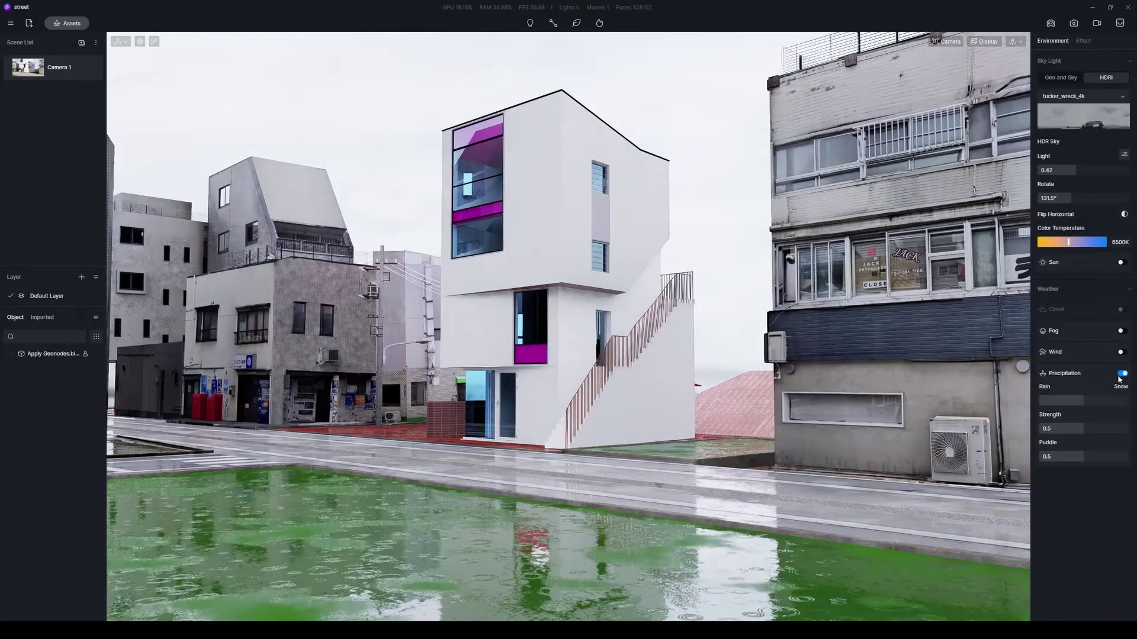
{"action": "scroll", "coordinate": [751, 414], "scroll_direction": "down", "scroll_amount": 2}
{"action": "scroll", "coordinate": [751, 414], "scroll_direction": "up", "scroll_amount": 3}
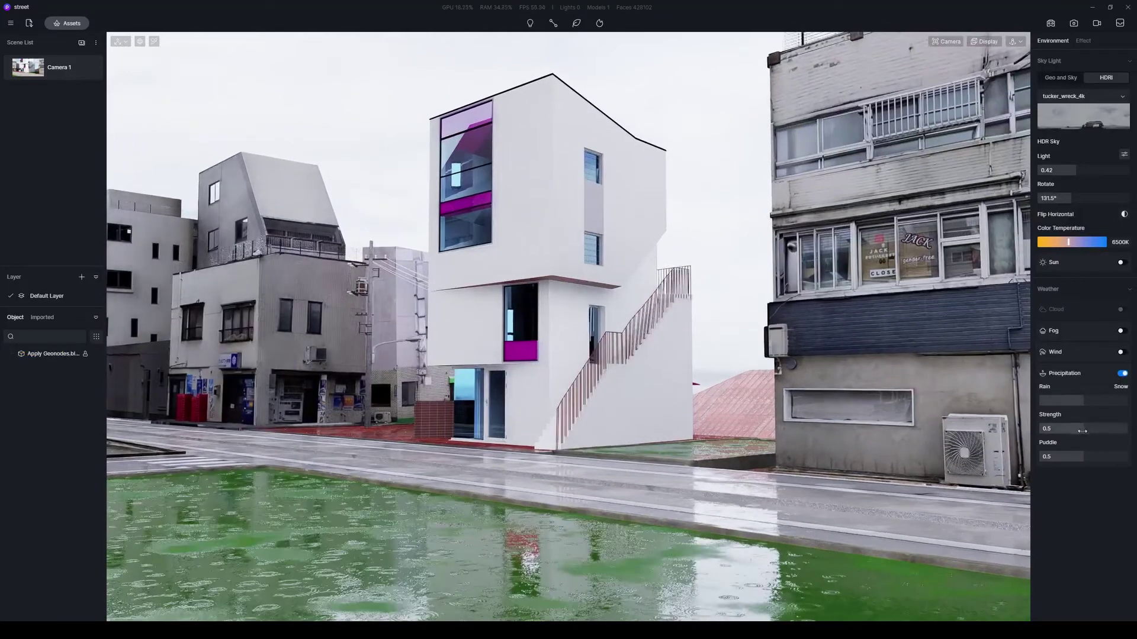
{"action": "left_click", "coordinate": [976, 44]}
{"action": "left_click", "coordinate": [984, 134]}
{"action": "middle_click_drag", "start_coordinate": [547, 458], "coordinate": [562, 454]}
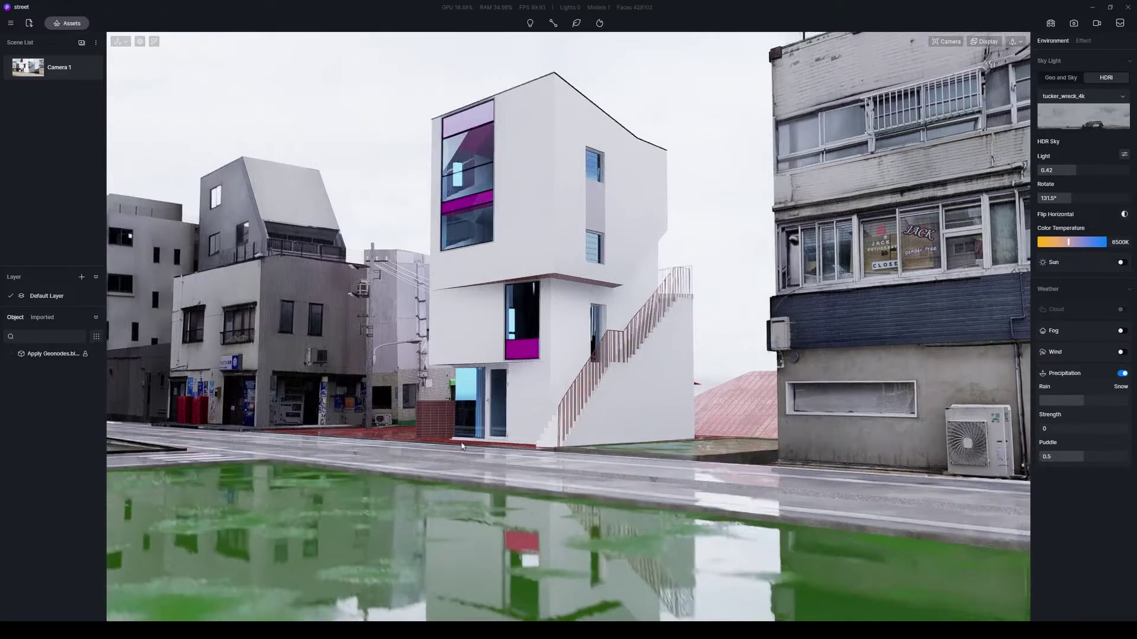
{"action": "middle_click_drag", "start_coordinate": [461, 447], "coordinate": [775, 392]}
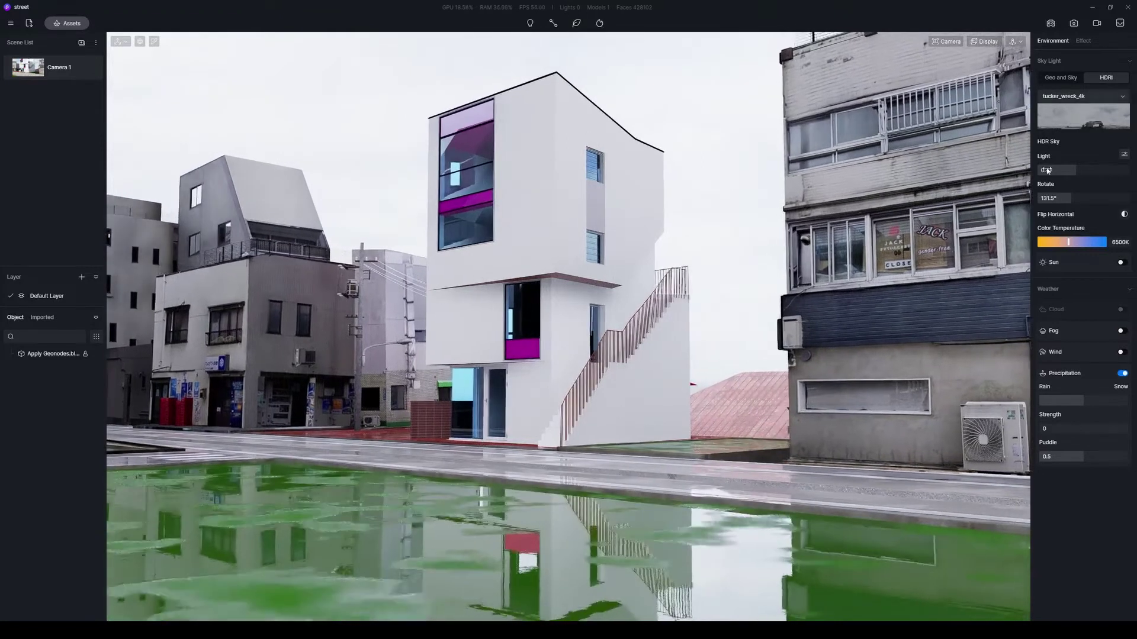
Set the HDRI sky's light to 0.36.
{"action": "left_click_drag", "start_coordinate": [1068, 170], "coordinate": [1071, 171]}
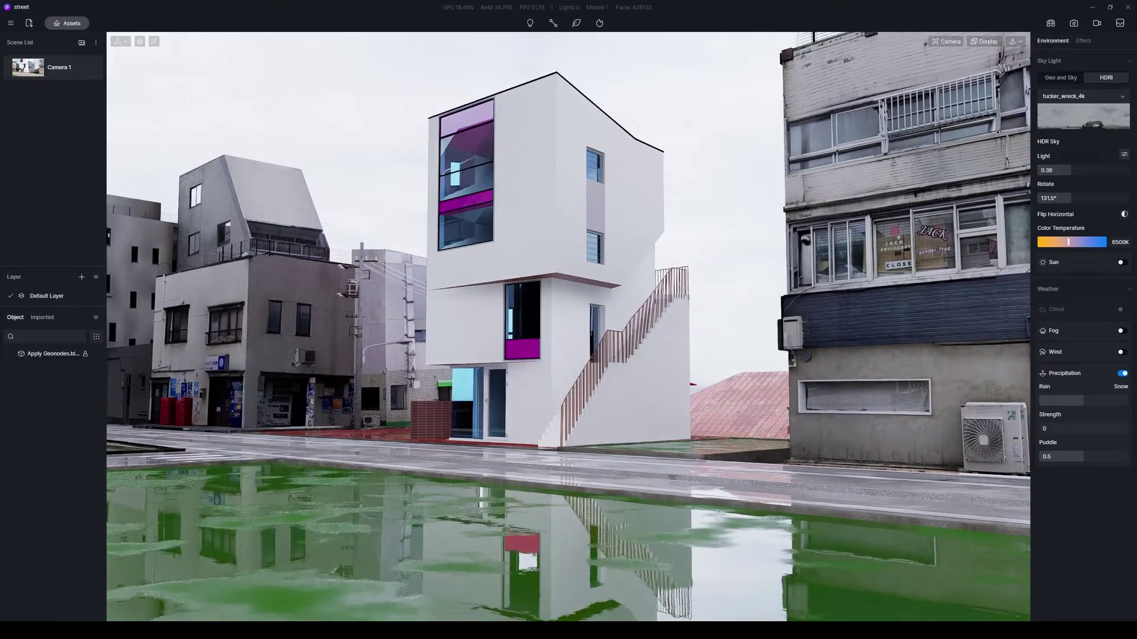
{"action": "left_click", "coordinate": [444, 382]}
{"action": "key", "text": "Escape"}
In Blender, select parts of the white building and view the shader nodes of Material.001 and the glass material.
{"action": "scroll", "coordinate": [598, 335], "scroll_direction": "down", "scroll_amount": 3}
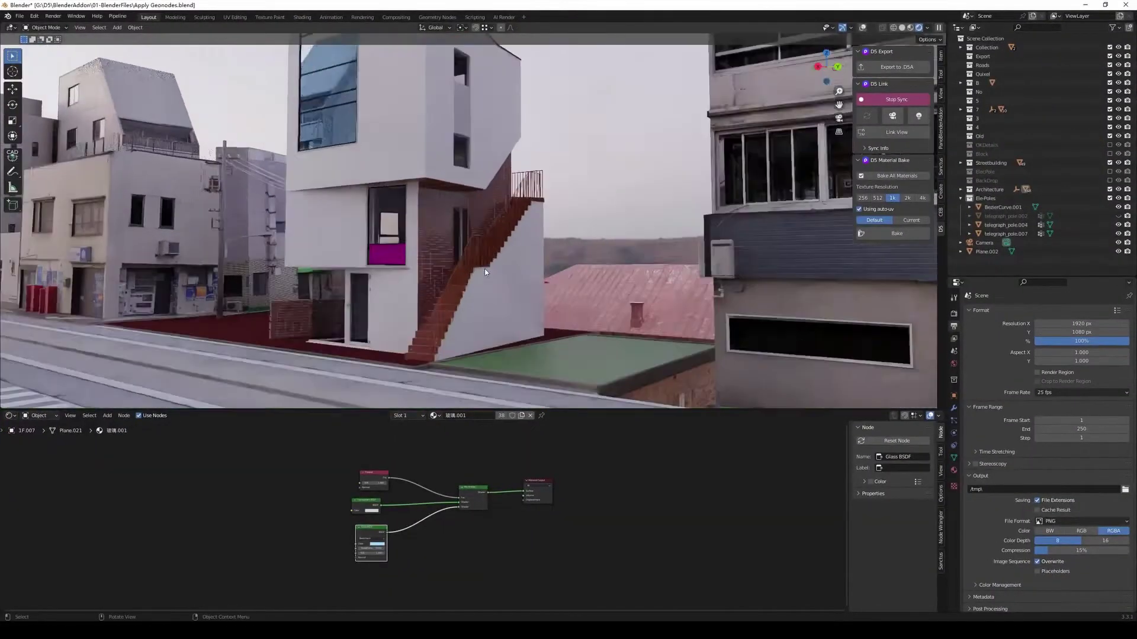
{"action": "middle_click_drag", "start_coordinate": [485, 273], "coordinate": [547, 246], "text": "shift"}
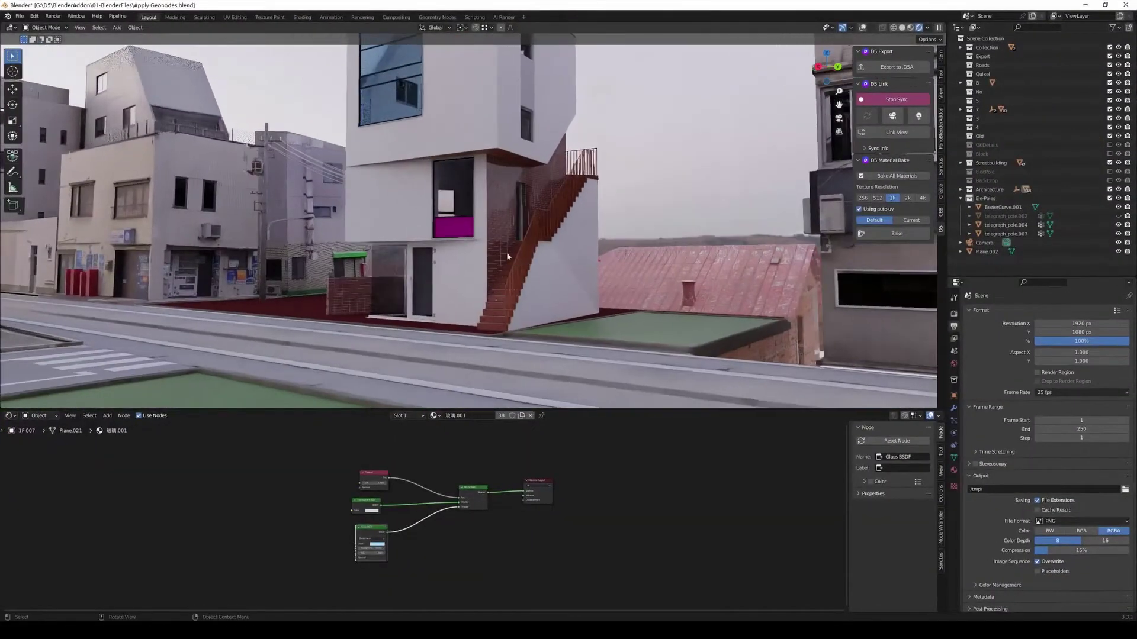
{"action": "left_click", "coordinate": [506, 210]}
{"action": "key", "text": "Home"}
{"action": "left_click", "coordinate": [505, 314]}
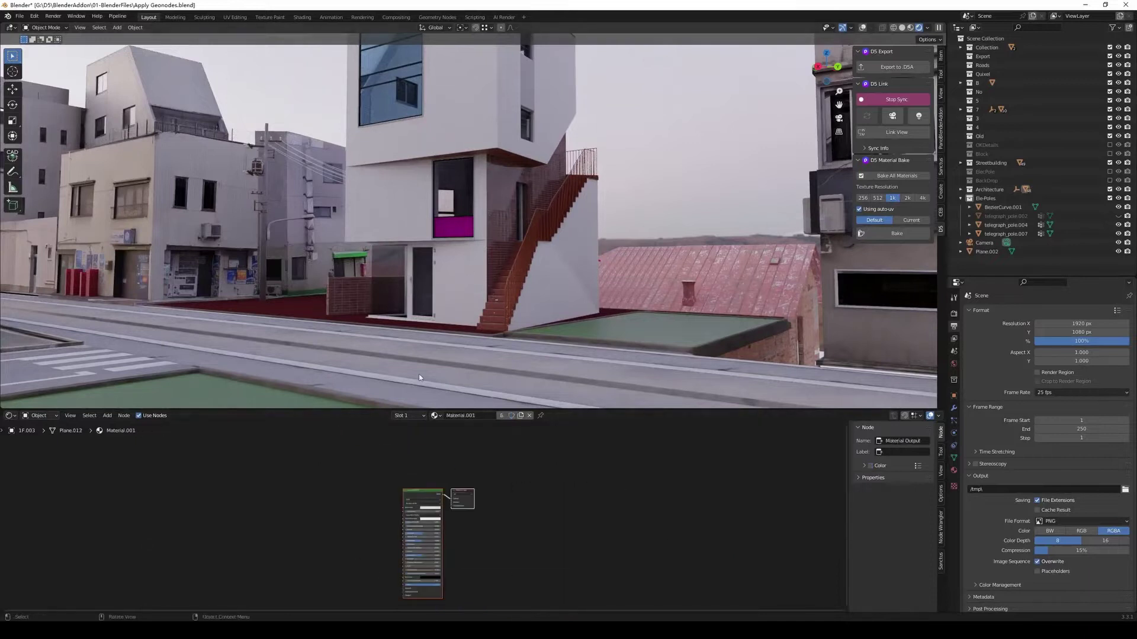
{"action": "left_click", "coordinate": [548, 331]}
{"action": "key", "text": "Home"}
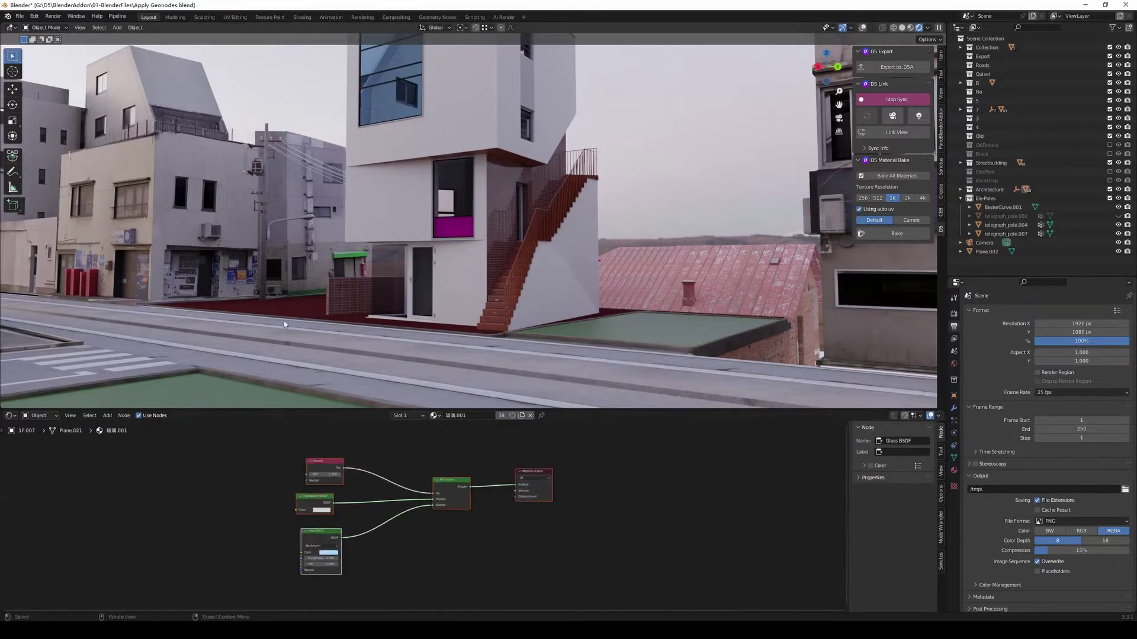
Select the road and examine the image texture nodes of its Concrete_Walkway material.
{"action": "left_click", "coordinate": [246, 296]}
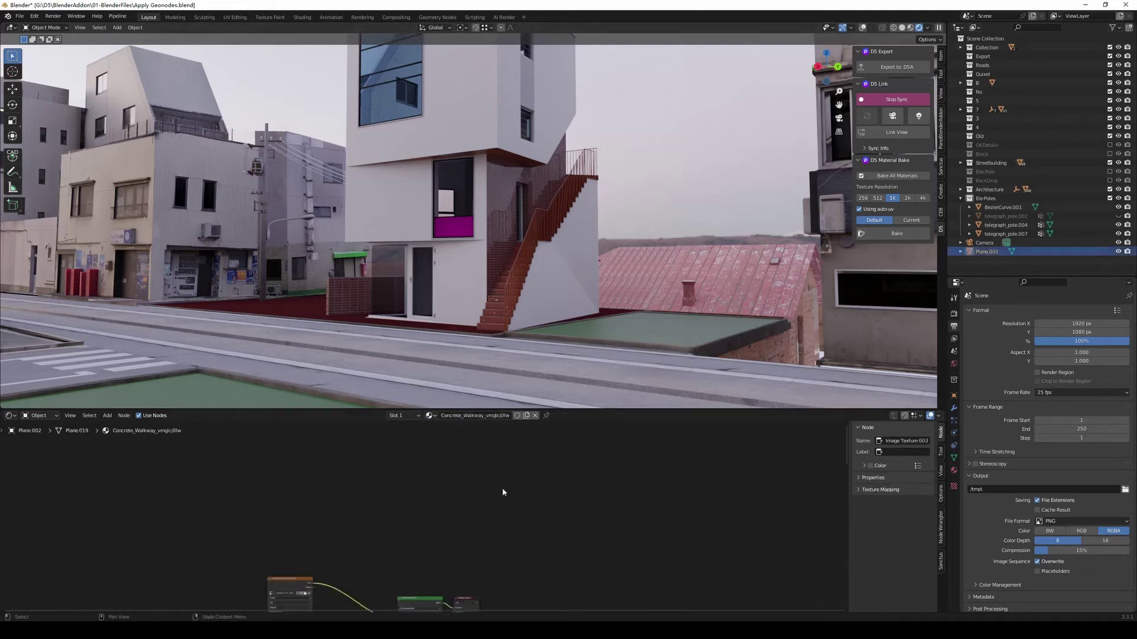
{"action": "scroll", "coordinate": [523, 498], "scroll_direction": "down", "scroll_amount": 1}
{"action": "key", "text": "Home"}
{"action": "left_click_drag", "start_coordinate": [590, 459], "coordinate": [160, 573]}
{"action": "middle_click_drag", "start_coordinate": [489, 289], "coordinate": [481, 298]}
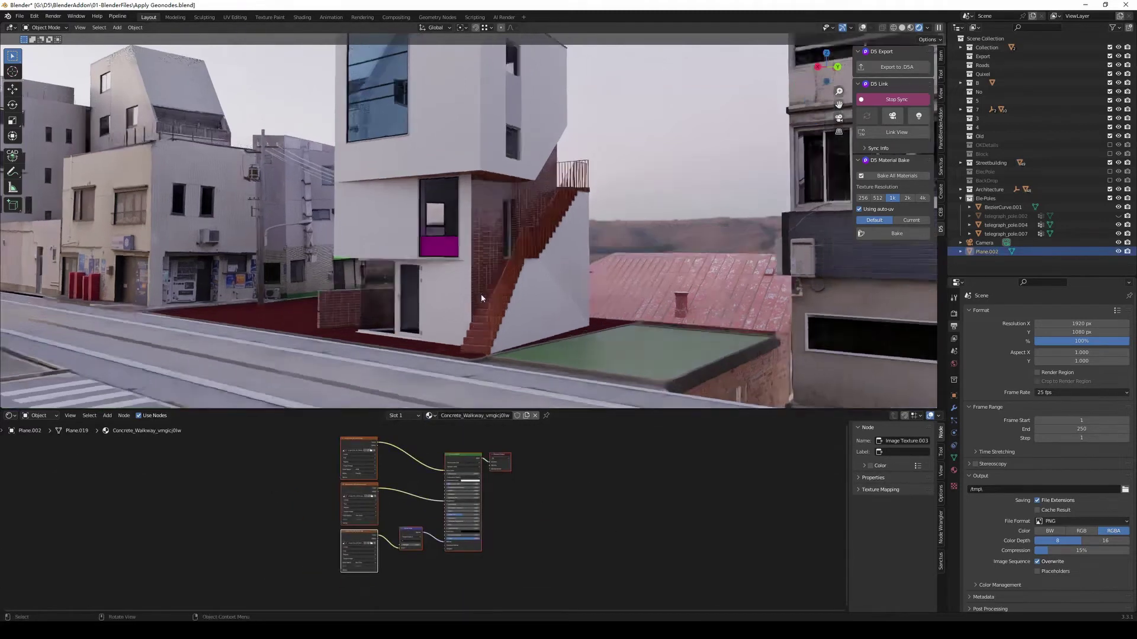
{"action": "scroll", "coordinate": [481, 299], "scroll_direction": "down", "scroll_amount": 2}
{"action": "left_click", "coordinate": [554, 381]}
{"action": "scroll", "coordinate": [598, 498], "scroll_direction": "down", "scroll_amount": 1}
{"action": "key", "text": "Home"}
{"action": "left_click_drag", "start_coordinate": [624, 576], "coordinate": [284, 444]}
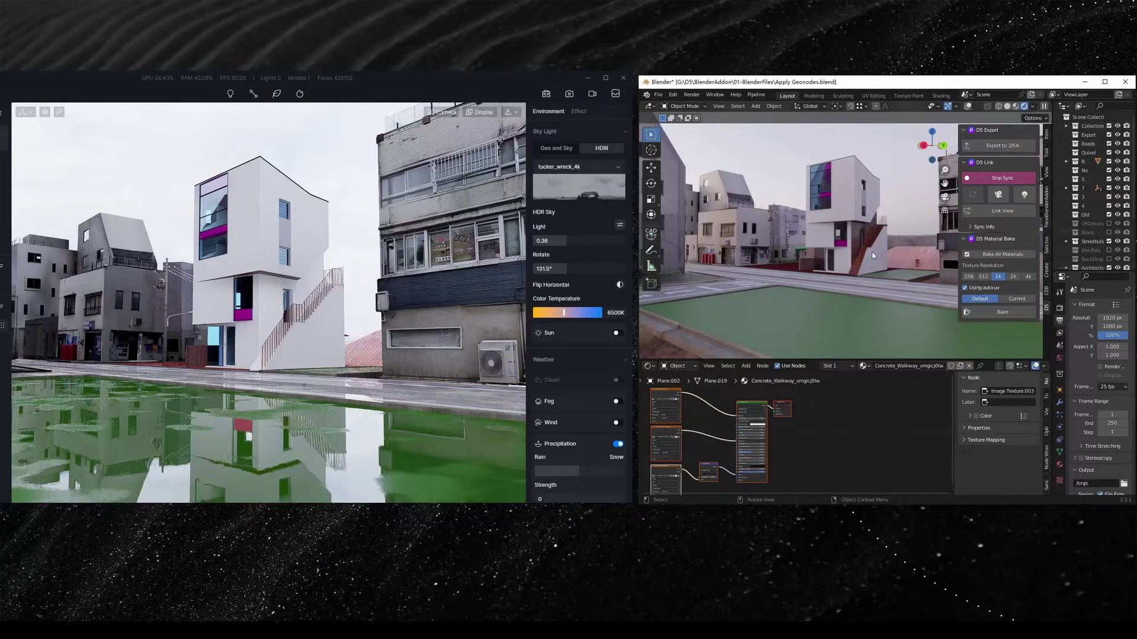
Select the tiled wall beside the outdoor stairs and examine the node groups of its aging_tiles_05.001 material in an enlarged shader editor.
{"action": "scroll", "coordinate": [871, 251], "scroll_direction": "up", "scroll_amount": 6}
{"action": "left_click", "coordinate": [748, 251]}
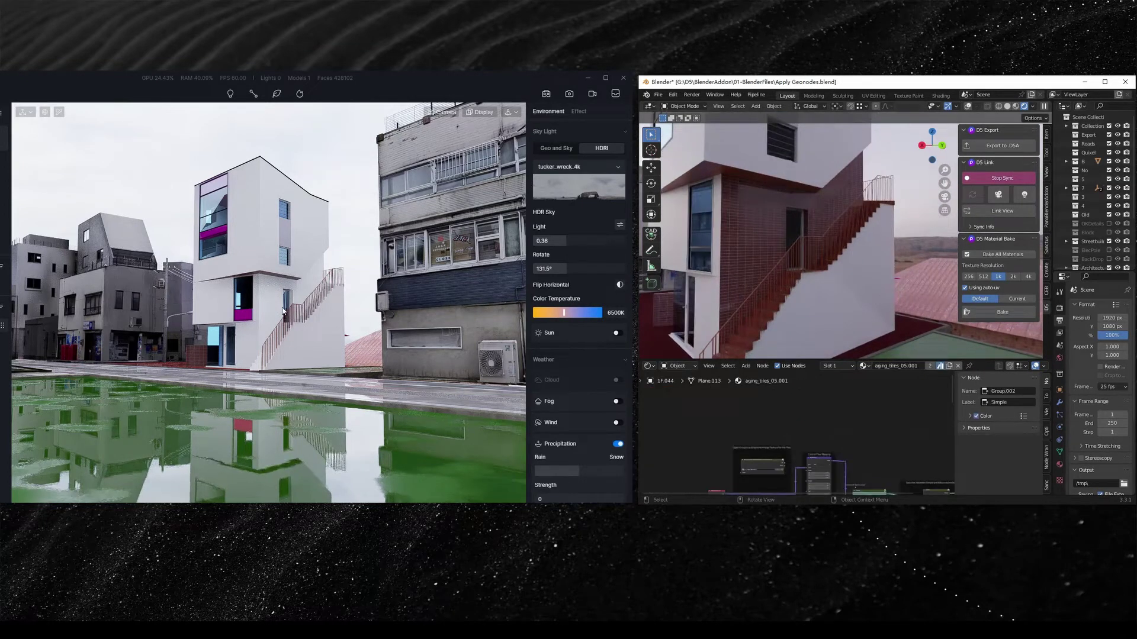
{"action": "left_click", "coordinate": [1102, 82]}
{"action": "left_click_drag", "start_coordinate": [513, 410], "coordinate": [512, 318]}
{"action": "middle_click_drag", "start_coordinate": [511, 512], "coordinate": [472, 400]}
{"action": "scroll", "coordinate": [468, 225], "scroll_direction": "down", "scroll_amount": 2}
{"action": "middle_click_drag", "start_coordinate": [473, 237], "coordinate": [441, 208]}
{"action": "scroll", "coordinate": [460, 462], "scroll_direction": "up", "scroll_amount": 1}
{"action": "middle_click_drag", "start_coordinate": [460, 462], "coordinate": [447, 414]}
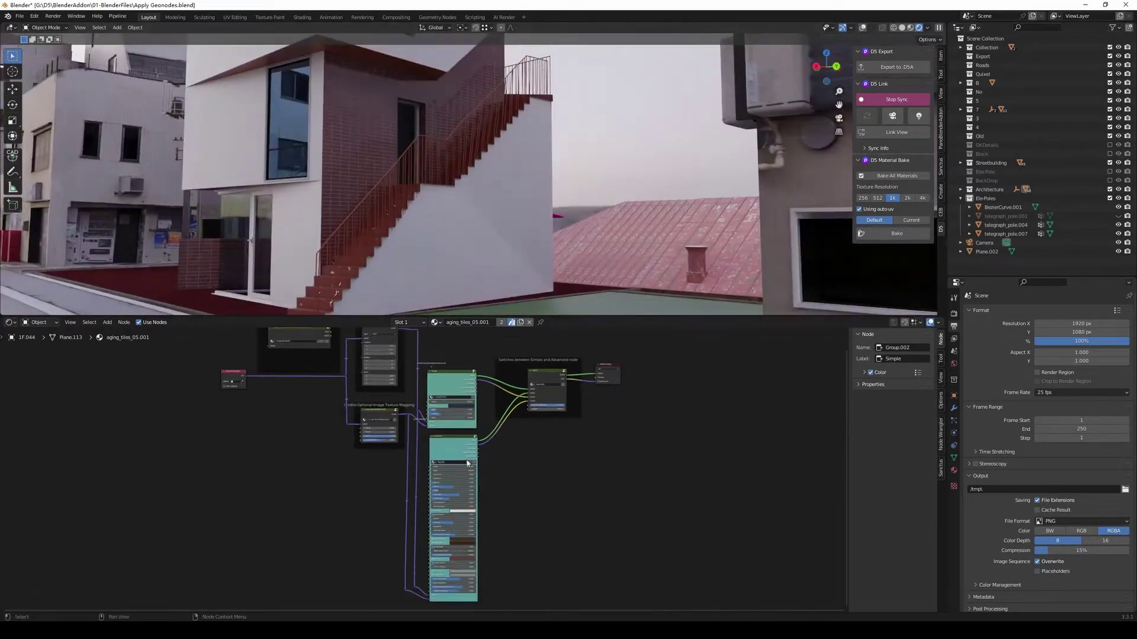
Set the Sanctus bake sockets for the aging_tiles_05.001 node tree and bring up the Sanctus baking controls.
{"action": "right_click", "coordinate": [402, 569]}
{"action": "left_click", "coordinate": [401, 568]}
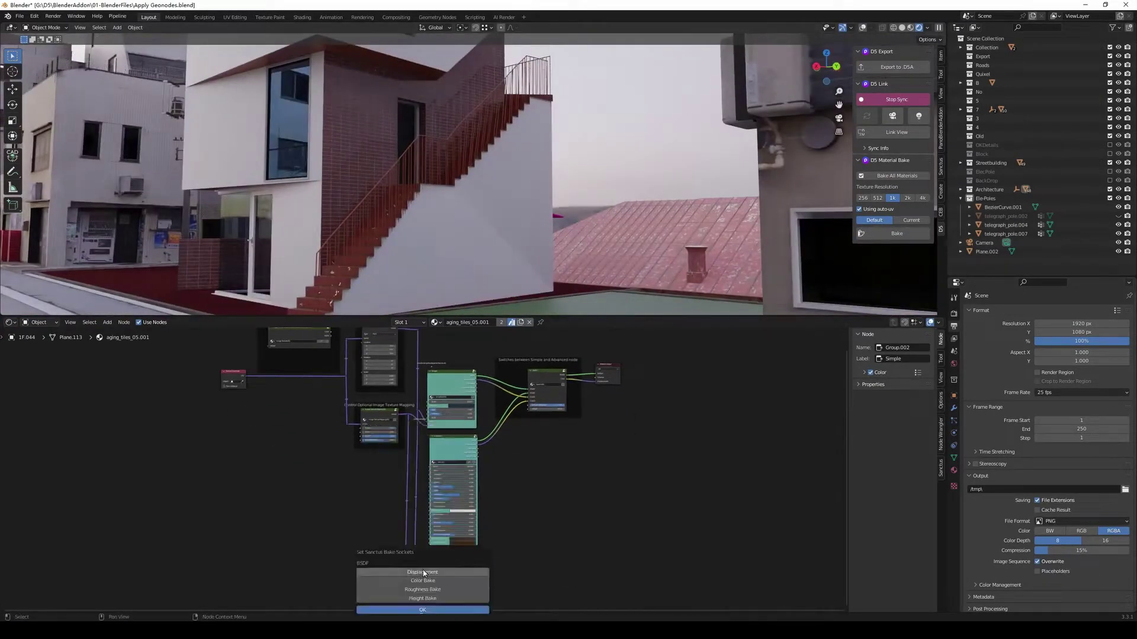
{"action": "left_click", "coordinate": [423, 610]}
{"action": "middle_click_drag", "start_coordinate": [568, 495], "coordinate": [561, 504]}
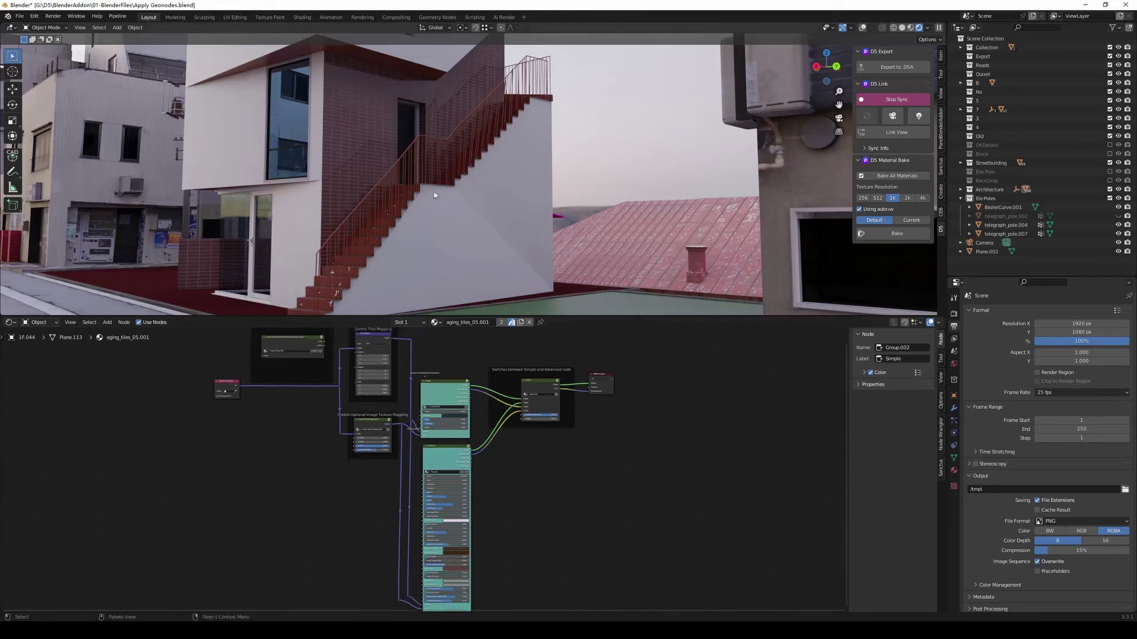
{"action": "left_click", "coordinate": [940, 469]}
{"action": "left_click", "coordinate": [902, 491]}
{"action": "left_click", "coordinate": [895, 527]}
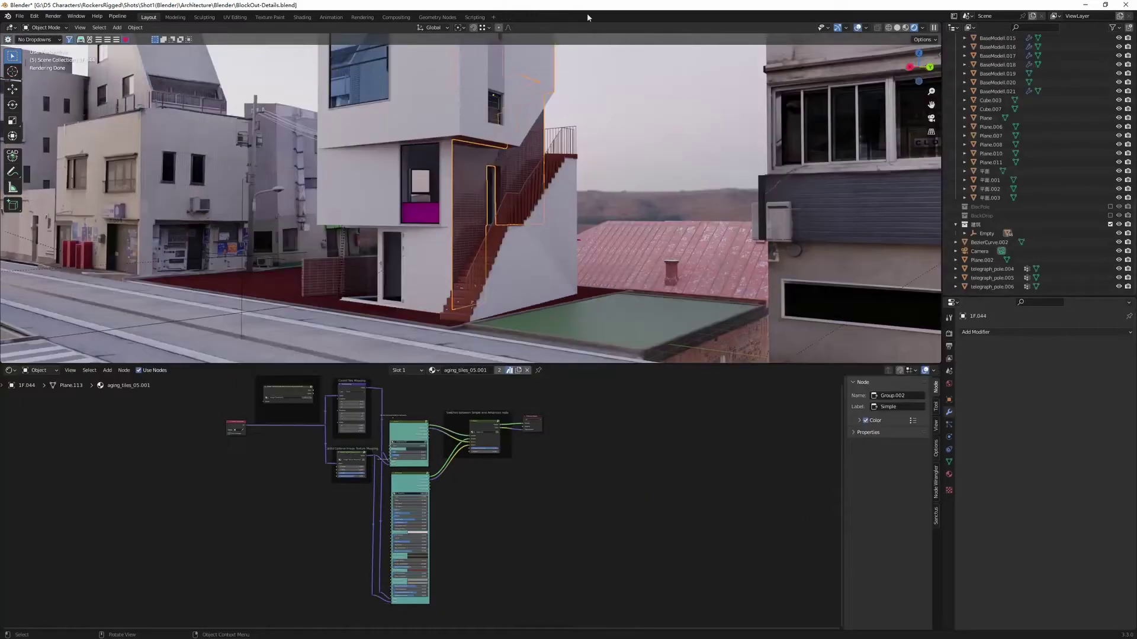
View the image texture nodes of the tiled wall's aging_tiles_05.002 material and inspect the outdoor stairs.
{"action": "key", "text": "z"}
{"action": "left_click", "coordinate": [602, 96]}
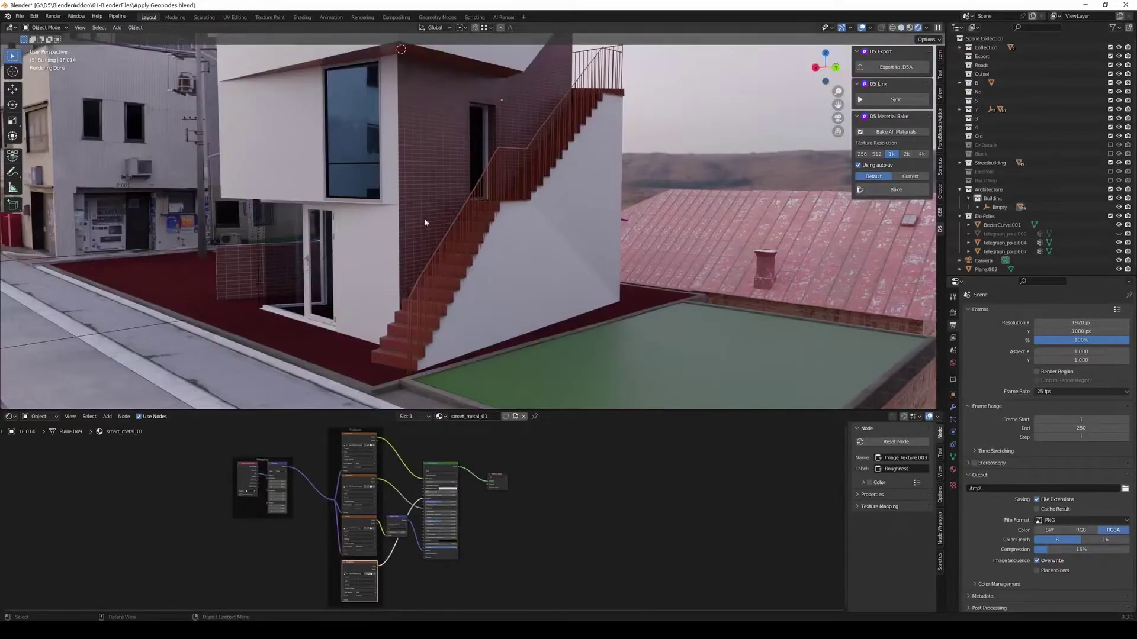
{"action": "scroll", "coordinate": [610, 569], "scroll_direction": "up", "scroll_amount": 2}
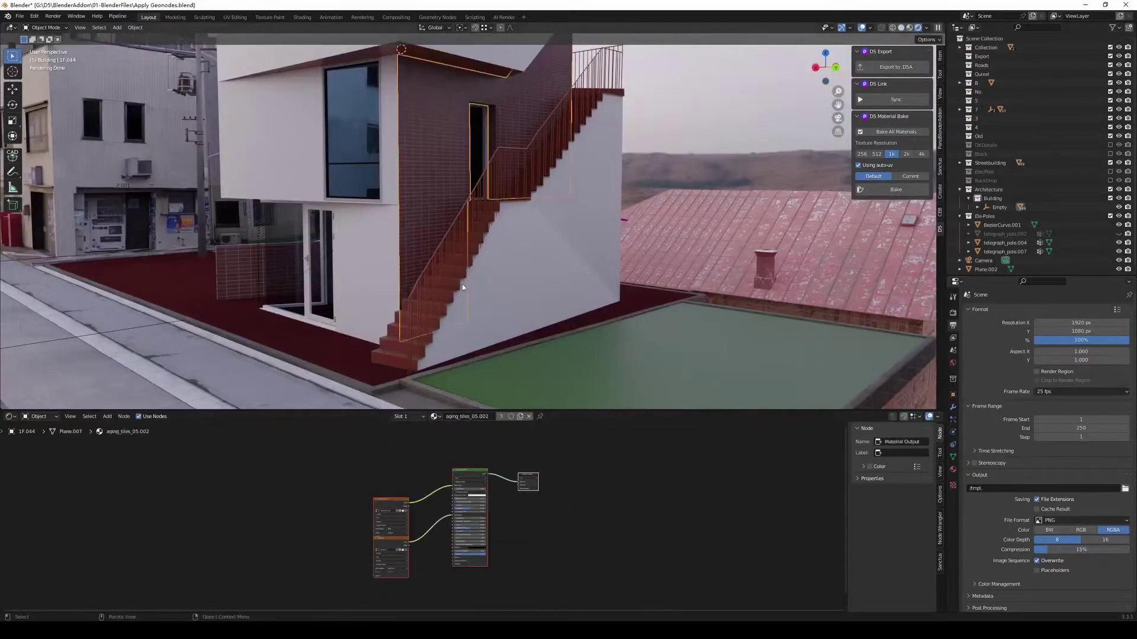
{"action": "left_click", "coordinate": [441, 317]}
{"action": "key", "text": "a"}
{"action": "middle_click_drag", "start_coordinate": [477, 220], "coordinate": [503, 207]}
{"action": "key", "text": "alt+a"}
Start the D5 sync and link the views, framing the white building's upper facade.
{"action": "left_click", "coordinate": [901, 99]}
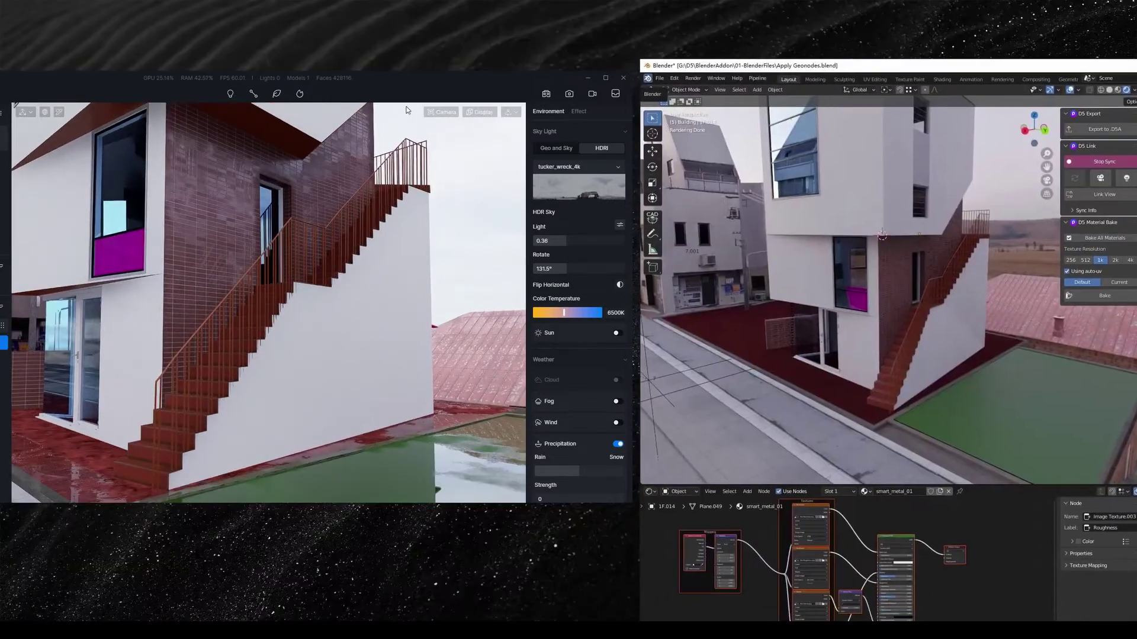
{"action": "left_click", "coordinate": [1098, 194]}
{"action": "scroll", "coordinate": [945, 285], "scroll_direction": "up", "scroll_amount": 3}
{"action": "middle_click_drag", "start_coordinate": [945, 284], "coordinate": [854, 194]}
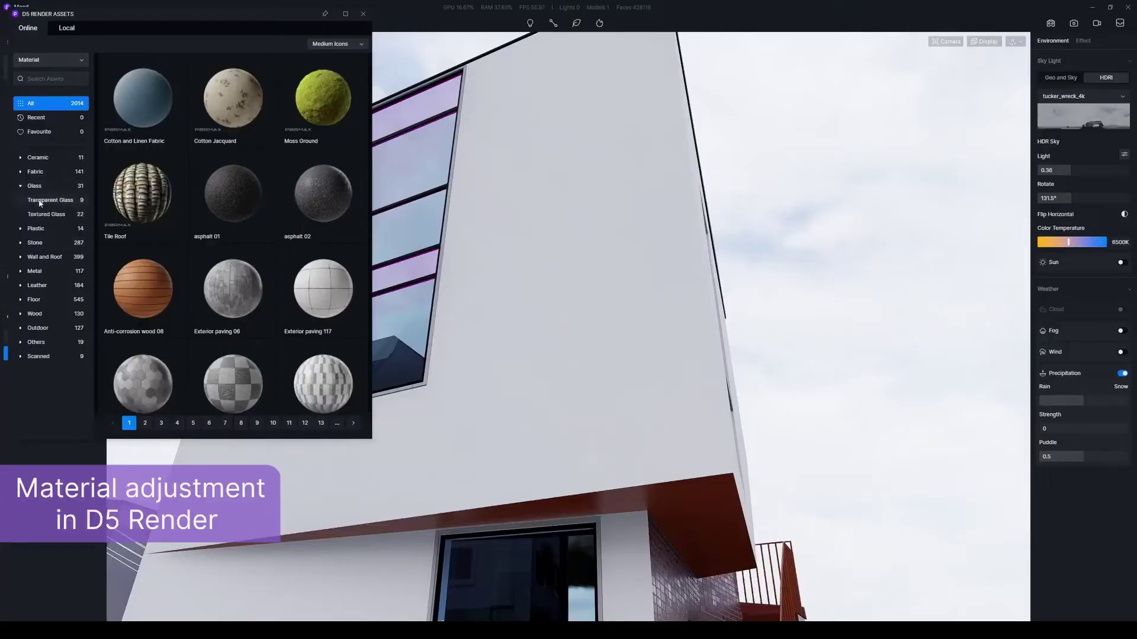
In D5 Render, apply the Normal Glass material from the Transparent Glass category to the large upper window and pick it for editing.
{"action": "left_click", "coordinate": [59, 200]}
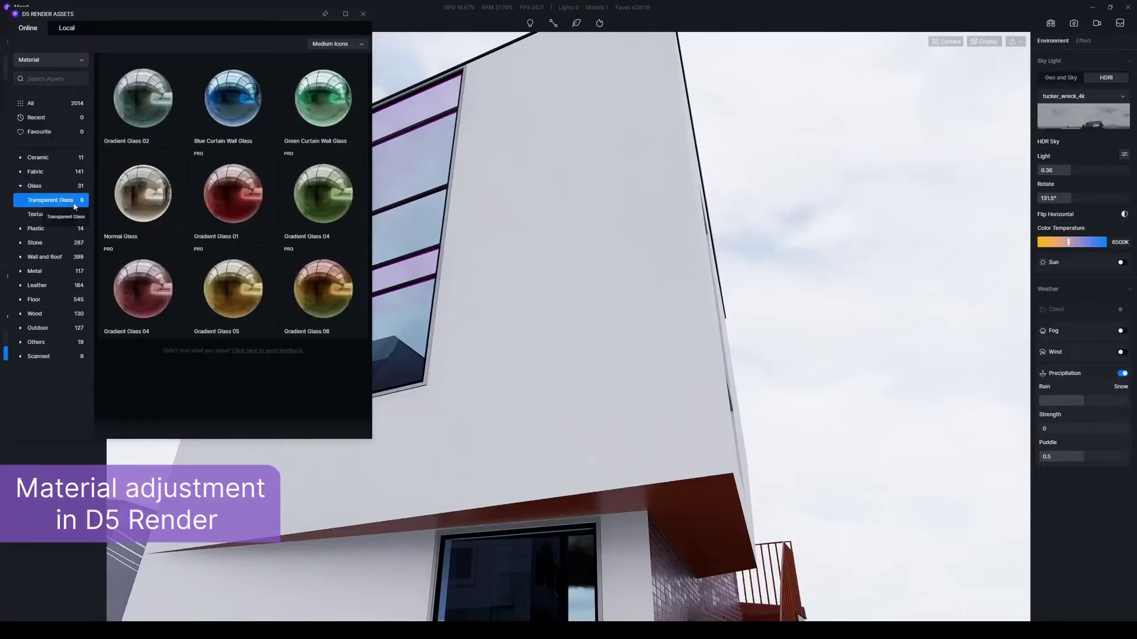
{"action": "left_click_drag", "start_coordinate": [151, 210], "coordinate": [438, 190]}
{"action": "left_click", "coordinate": [363, 13]}
{"action": "scroll", "coordinate": [396, 264], "scroll_direction": "up", "scroll_amount": 2}
{"action": "right_click_drag", "start_coordinate": [396, 264], "coordinate": [349, 394]}
{"action": "key", "text": "i"}
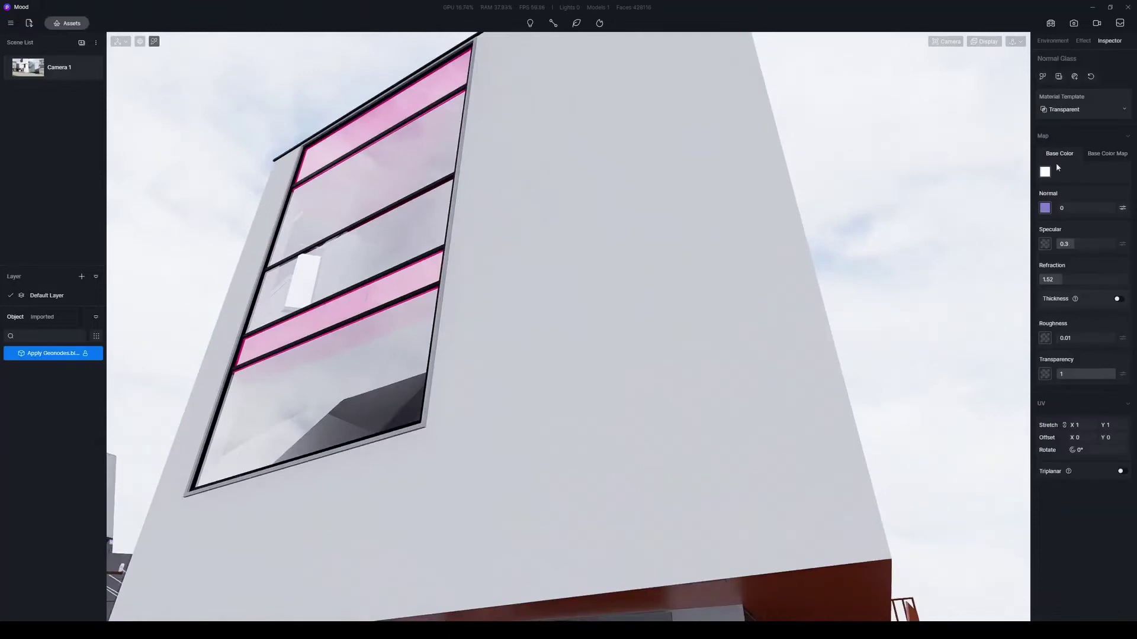
Tint the window glass's base color pale cyan with a hue of about 193, and enable Thickness at 5.
{"action": "left_click", "coordinate": [1044, 173]}
{"action": "left_click", "coordinate": [1074, 264]}
{"action": "left_click", "coordinate": [1081, 250]}
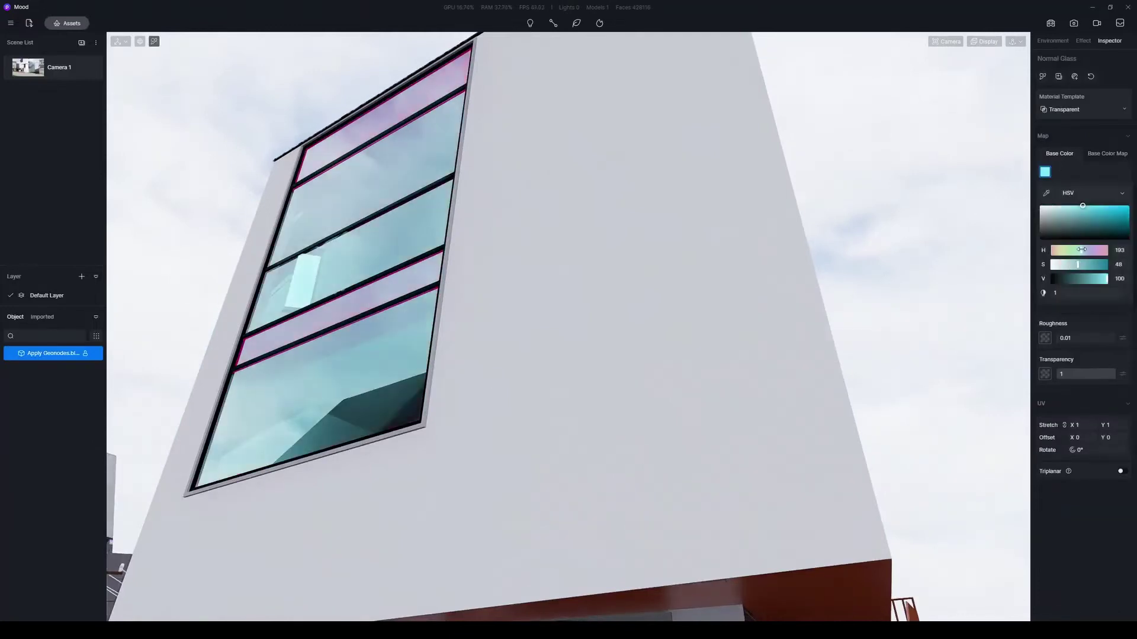
{"action": "left_click", "coordinate": [1062, 206]}
{"action": "left_click", "coordinate": [1058, 312]}
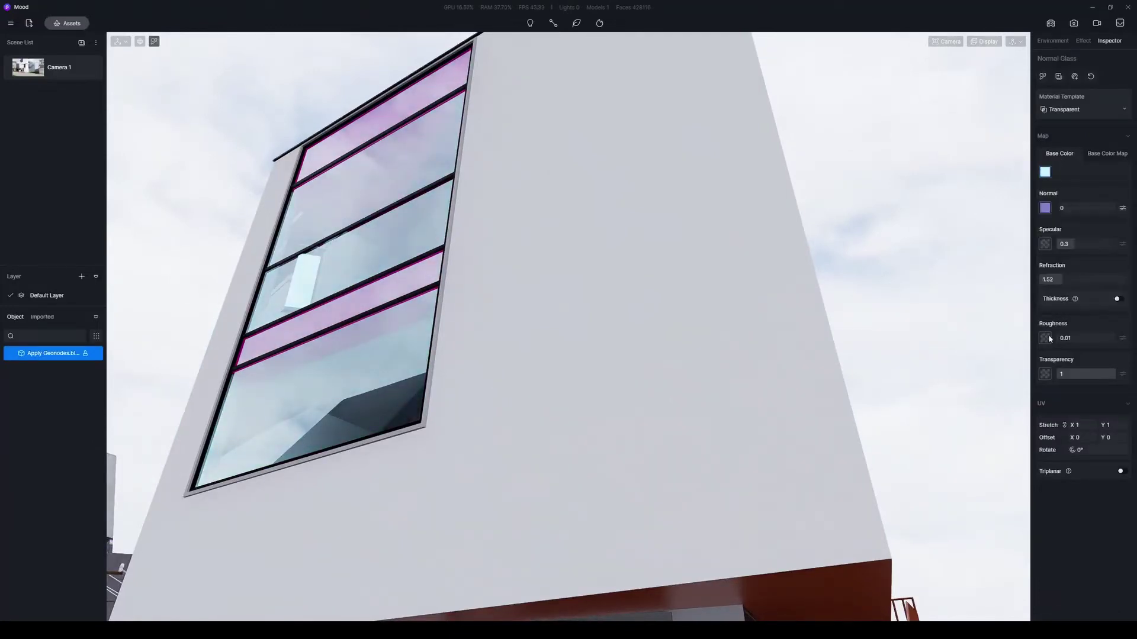
{"action": "left_click", "coordinate": [1118, 299]}
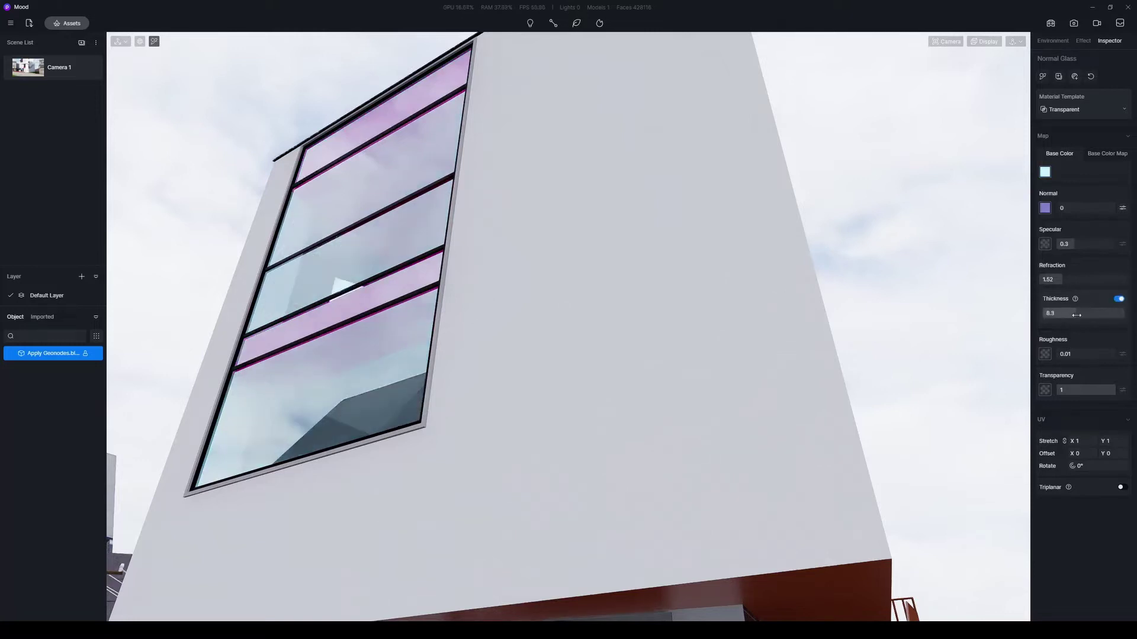
{"action": "right_click_drag", "start_coordinate": [616, 231], "coordinate": [591, 296]}
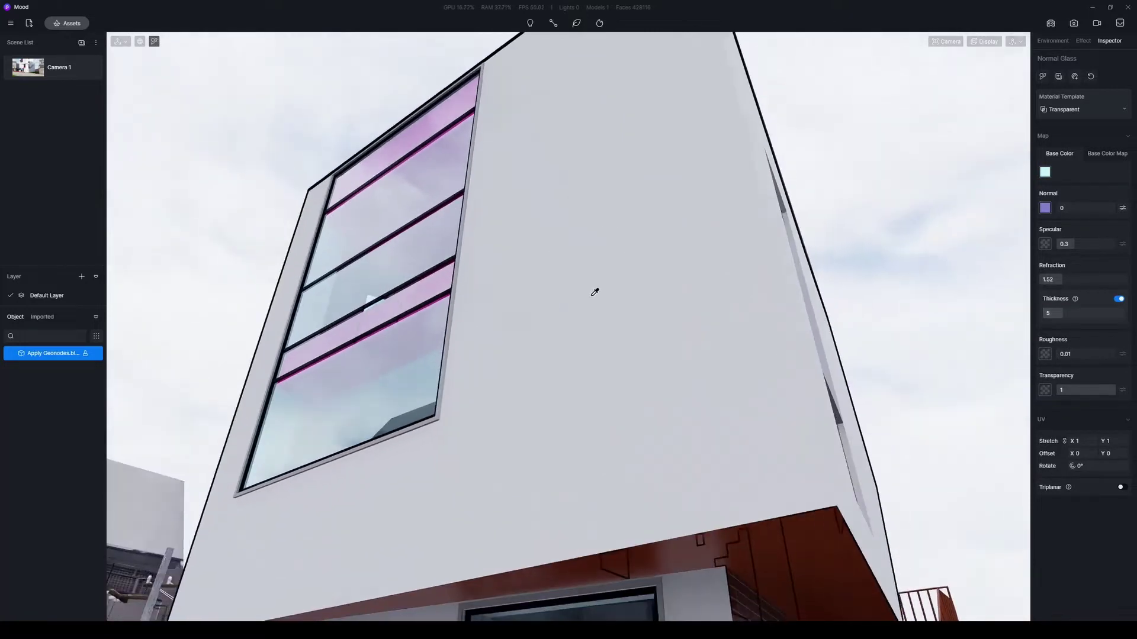
Apply the Ordinary Concrete material from the Wall Paint category to the building's exterior walls.
{"action": "left_click", "coordinate": [64, 24]}
{"action": "left_click", "coordinate": [325, 274]}
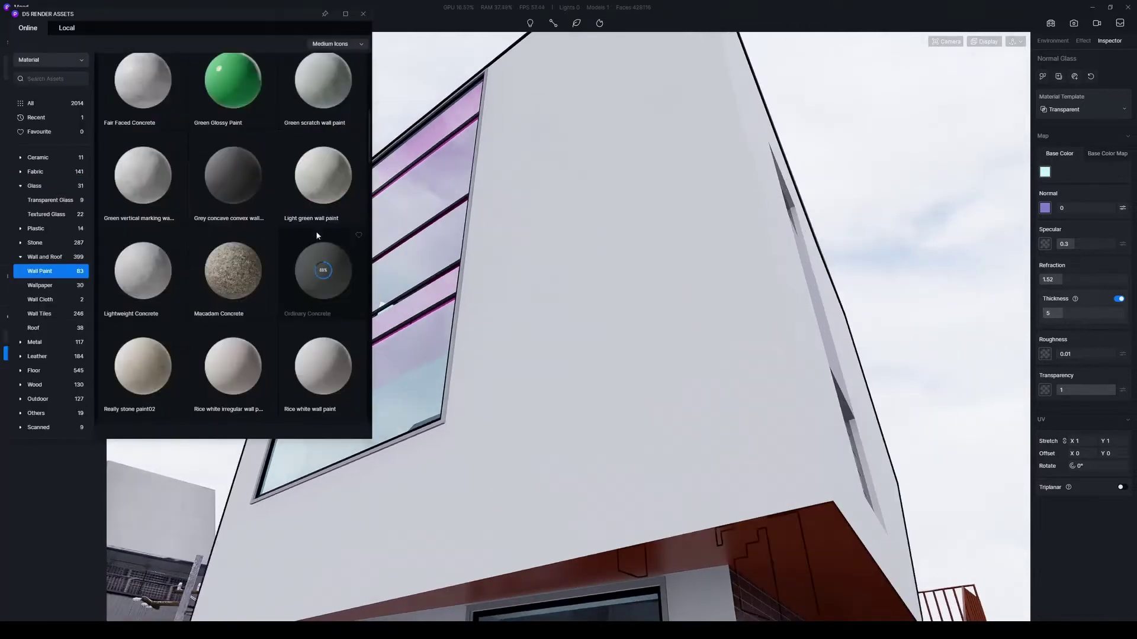
{"action": "left_click", "coordinate": [718, 401]}
{"action": "left_click", "coordinate": [707, 362]}
Set the concrete's Normal strength to 0.1 and enable Triplanar mapping.
{"action": "left_click", "coordinate": [1084, 222]}
{"action": "type", "text": "0.1"}
{"action": "key", "text": "Return"}
{"action": "right_click_drag", "start_coordinate": [780, 365], "coordinate": [915, 345]}
{"action": "left_click", "coordinate": [1120, 481]}
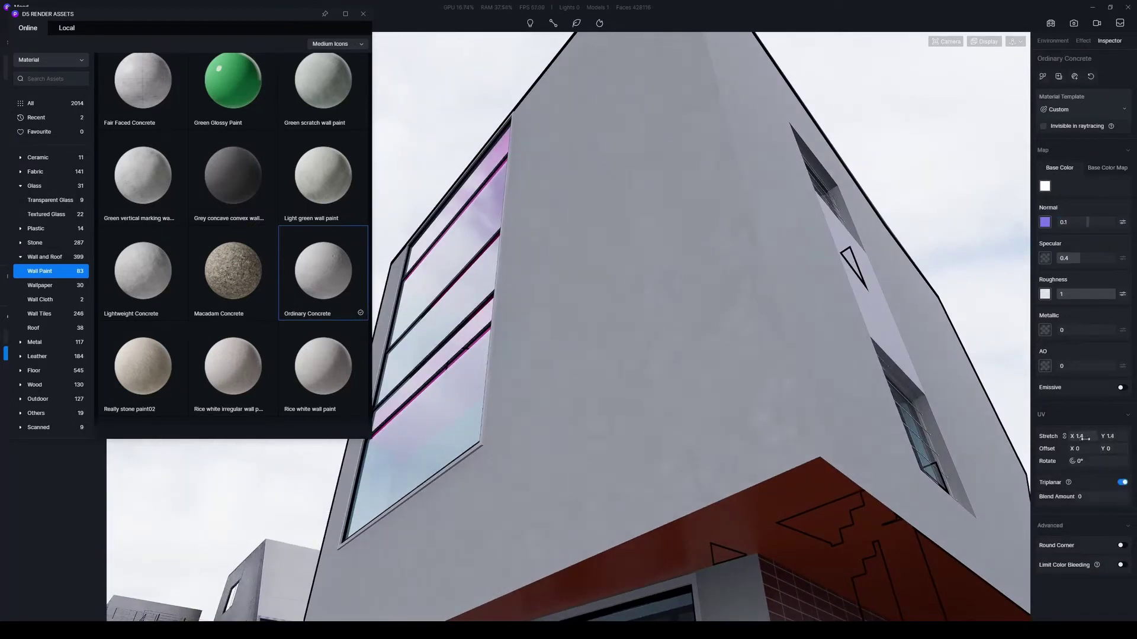
{"action": "right_click_drag", "start_coordinate": [859, 255], "coordinate": [651, 361]}
Enable Round Corner on the Ordinary Concrete material with a radius of 14.
{"action": "left_click", "coordinate": [1120, 545]}
{"action": "left_click_drag", "start_coordinate": [1085, 572], "coordinate": [1080, 572]}
{"action": "right_click_drag", "start_coordinate": [772, 243], "coordinate": [679, 508]}
{"action": "right_click_drag", "start_coordinate": [736, 445], "coordinate": [723, 406]}
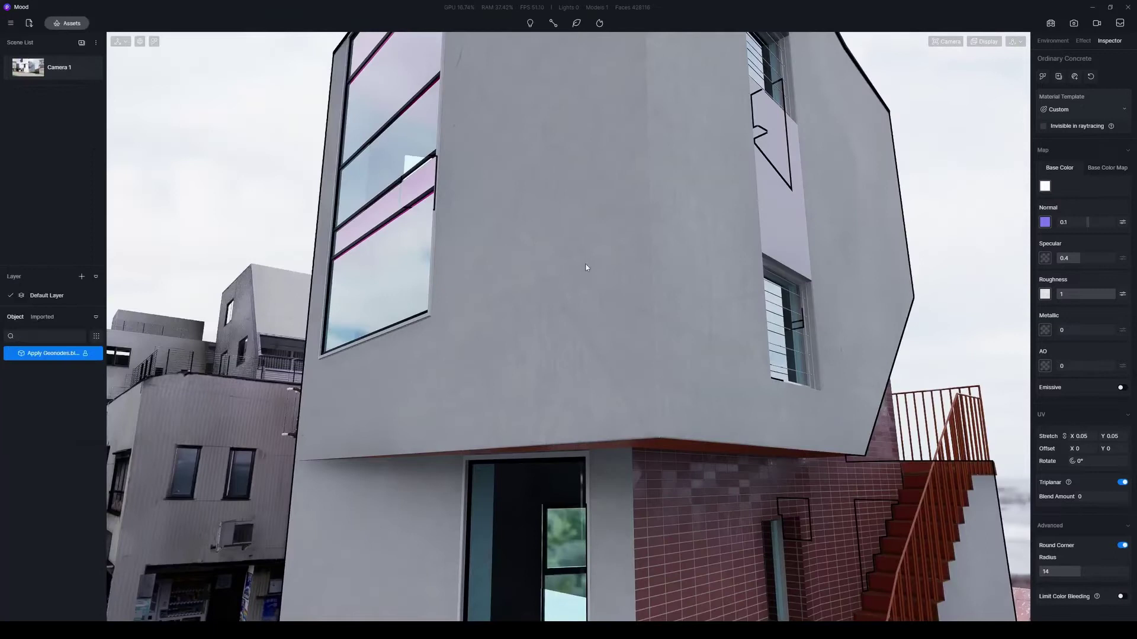
Apply Brushed Aluminum Alloy to the stair railing and set its base color to a reddish brown with saturation 56.
{"action": "scroll", "coordinate": [584, 267], "scroll_direction": "down", "scroll_amount": 5}
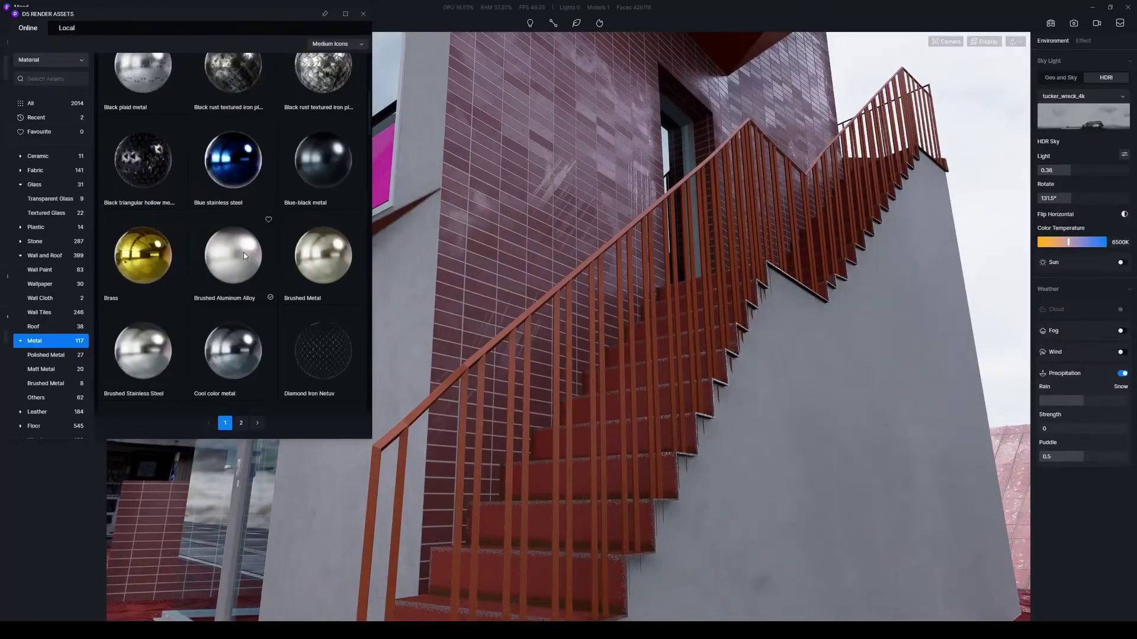
{"action": "mouse_move", "coordinate": [244, 252]}
{"action": "left_mouse_down"}
{"action": "mouse_move", "coordinate": [482, 419]}
{"action": "mouse_move", "coordinate": [451, 387]}
{"action": "left_mouse_up"}
{"action": "left_click", "coordinate": [1044, 186]}
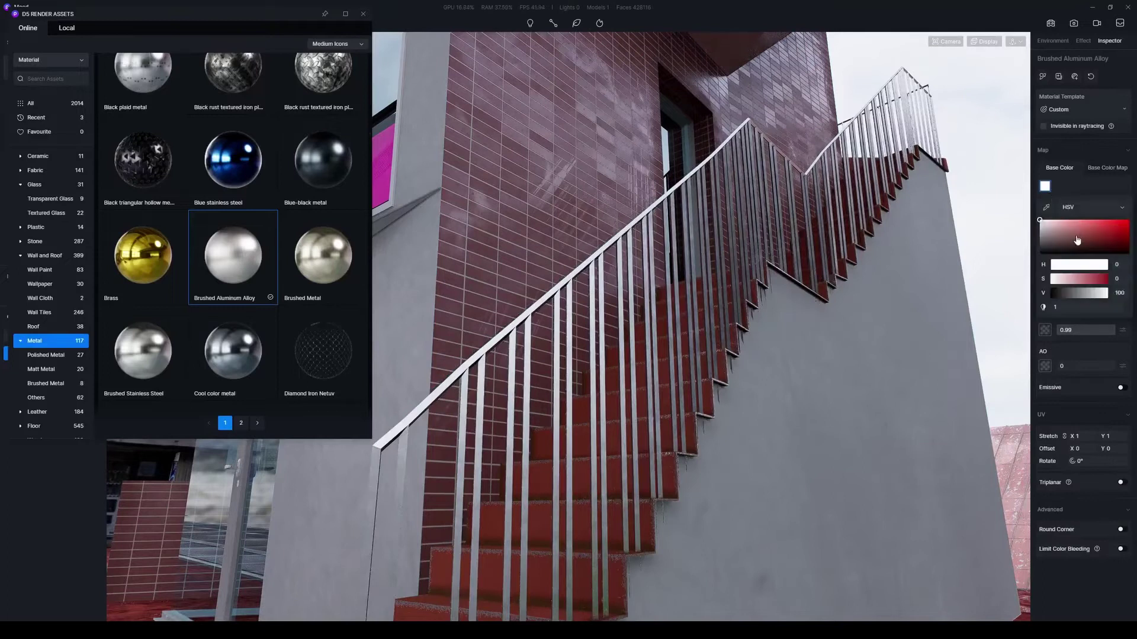
{"action": "left_click", "coordinate": [1089, 234]}
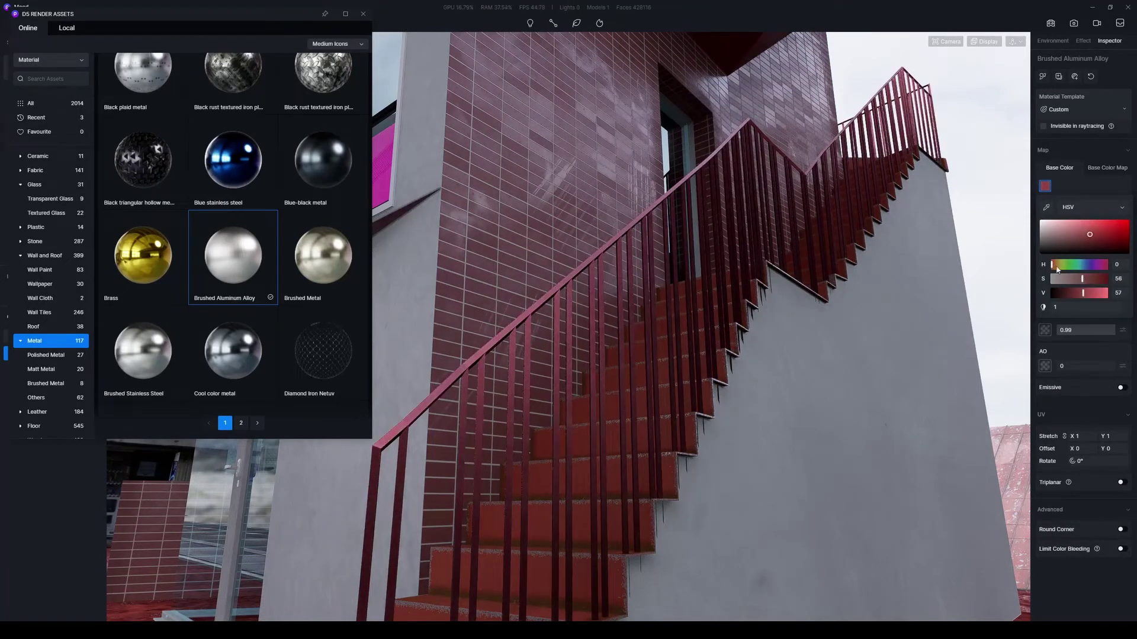
{"action": "left_click_drag", "start_coordinate": [1054, 267], "coordinate": [1055, 265]}
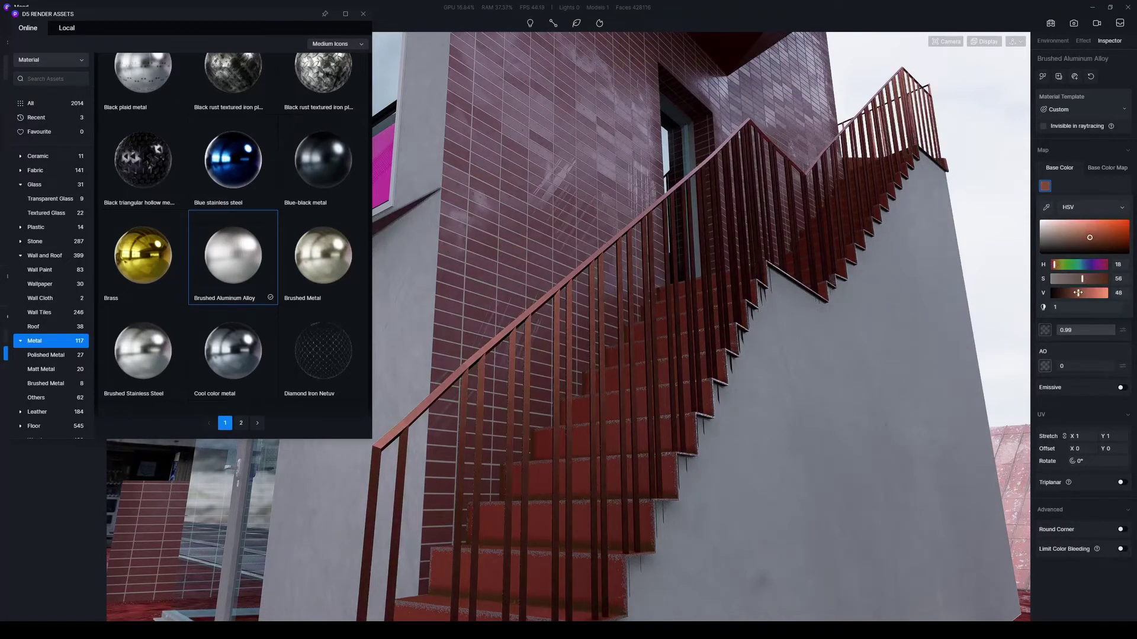
Enable Round Corner on the railing's metal material and adjust its radius.
{"action": "left_click", "coordinate": [1120, 530]}
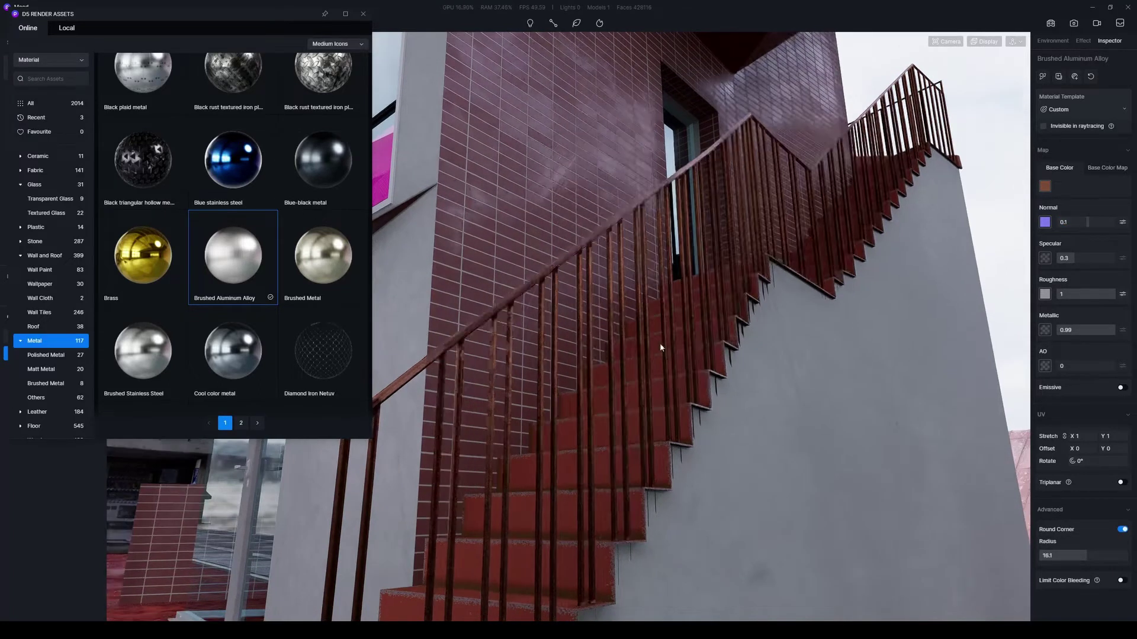
{"action": "left_click_drag", "start_coordinate": [1088, 555], "coordinate": [1066, 559]}
{"action": "scroll", "coordinate": [656, 370], "scroll_direction": "down", "scroll_amount": 3}
{"action": "right_click_drag", "start_coordinate": [656, 370], "coordinate": [680, 385]}
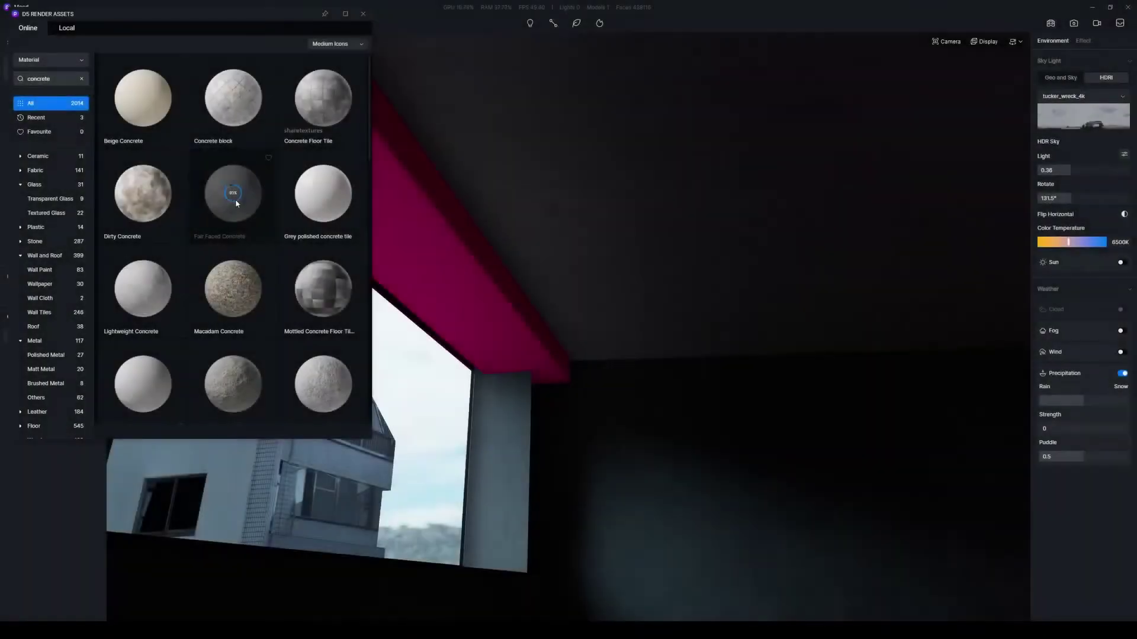
Apply Fair Faced Concrete to the magenta lintel above the interior window and darken its base color to a value of about 81.
{"action": "left_click_drag", "start_coordinate": [236, 201], "coordinate": [538, 264]}
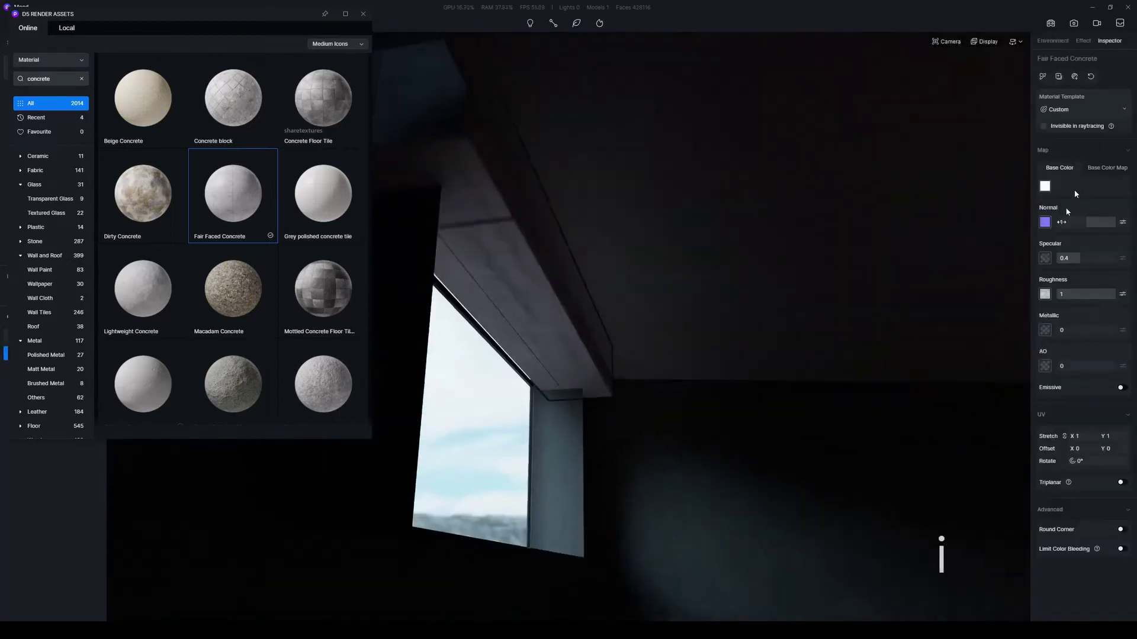
{"action": "left_click", "coordinate": [1044, 186]}
{"action": "left_click_drag", "start_coordinate": [1102, 299], "coordinate": [1099, 296]}
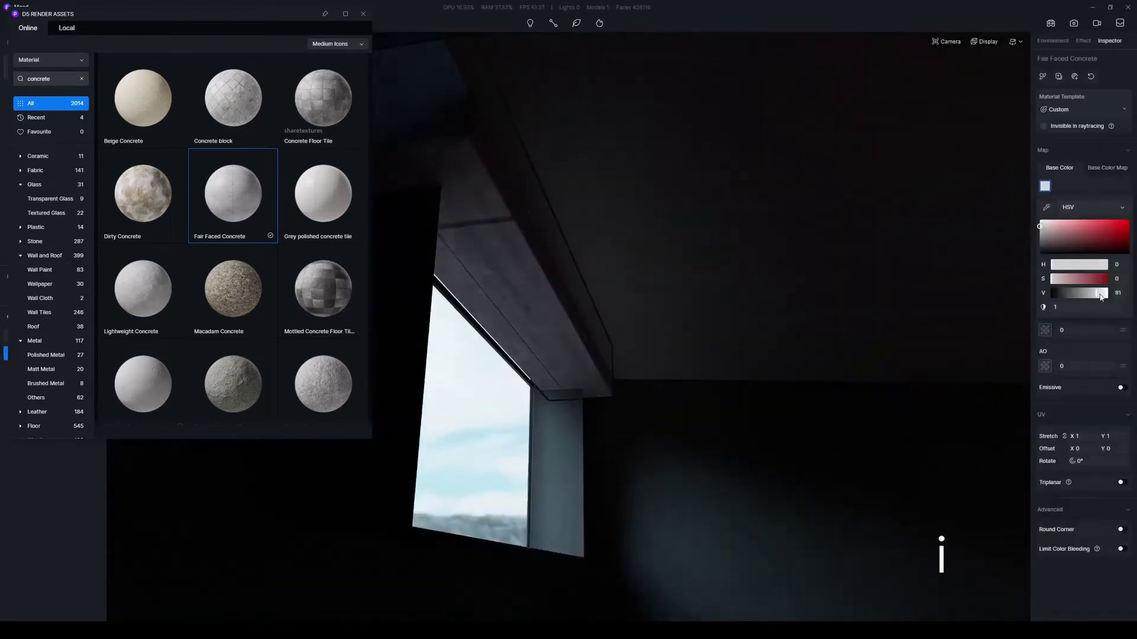
Apply the same Fair Faced Concrete material to the interior ceiling and adjoining surfaces.
{"action": "left_click", "coordinate": [642, 372]}
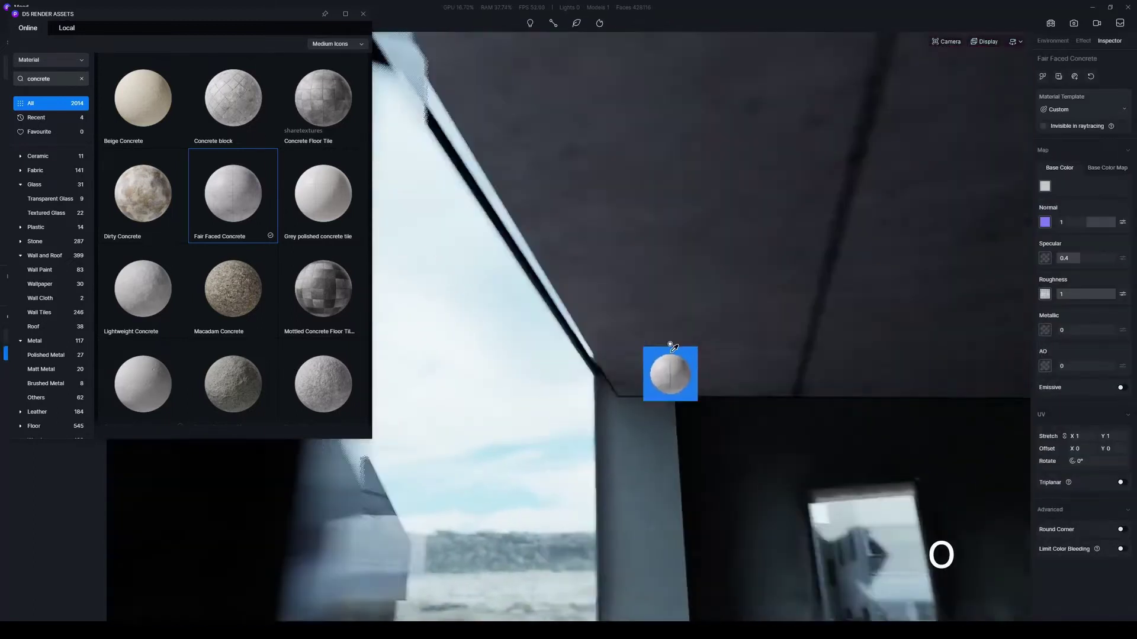
{"action": "right_click_drag", "start_coordinate": [670, 344], "coordinate": [511, 229]}
{"action": "left_click_drag", "start_coordinate": [511, 230], "coordinate": [561, 283]}
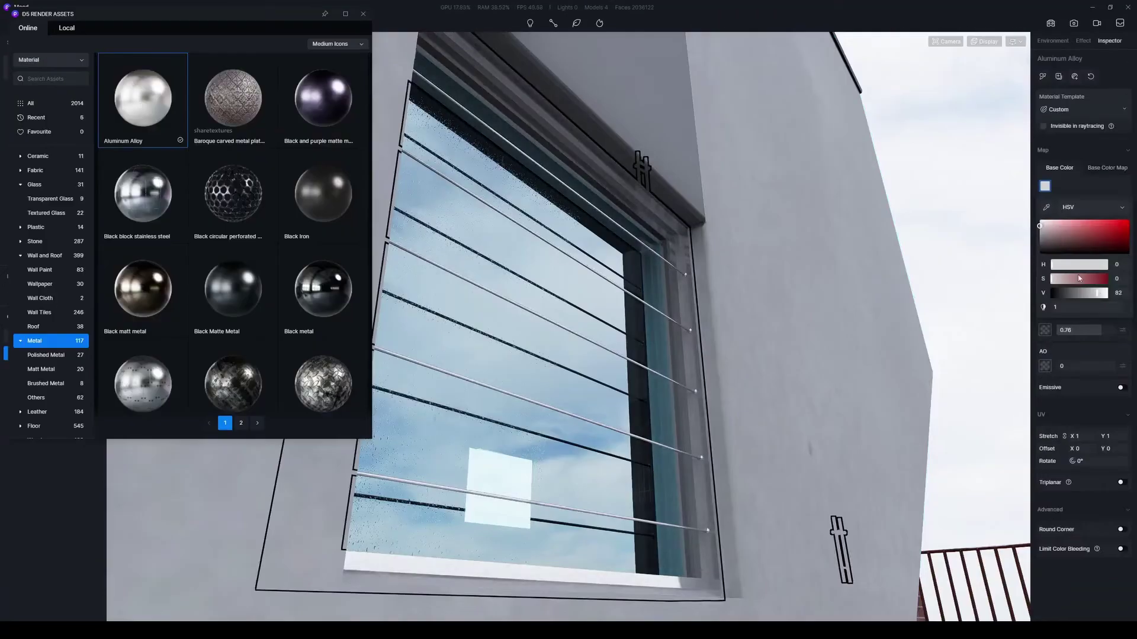
Adjust the base color of the window bars' Aluminum Alloy material to a light grey.
{"action": "left_click", "coordinate": [1057, 168]}
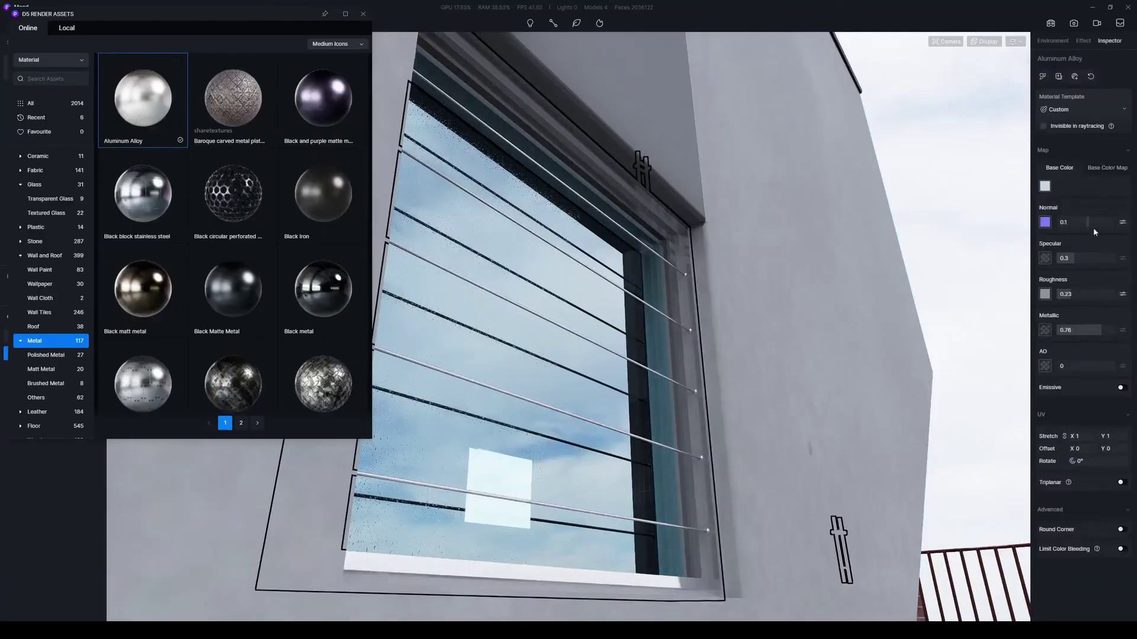
{"action": "scroll", "coordinate": [821, 300], "scroll_direction": "down", "scroll_amount": 3}
{"action": "right_click_drag", "start_coordinate": [820, 301], "coordinate": [820, 251]}
{"action": "left_click", "coordinate": [659, 292]}
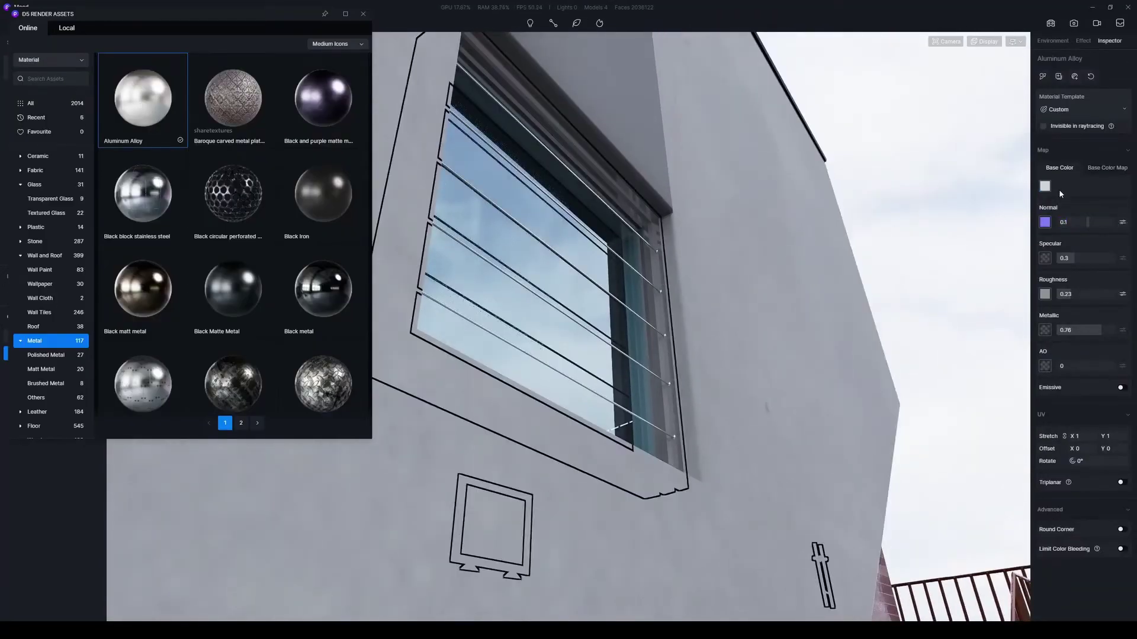
{"action": "left_click", "coordinate": [1044, 188]}
{"action": "left_click", "coordinate": [1042, 228]}
{"action": "left_click", "coordinate": [917, 221]}
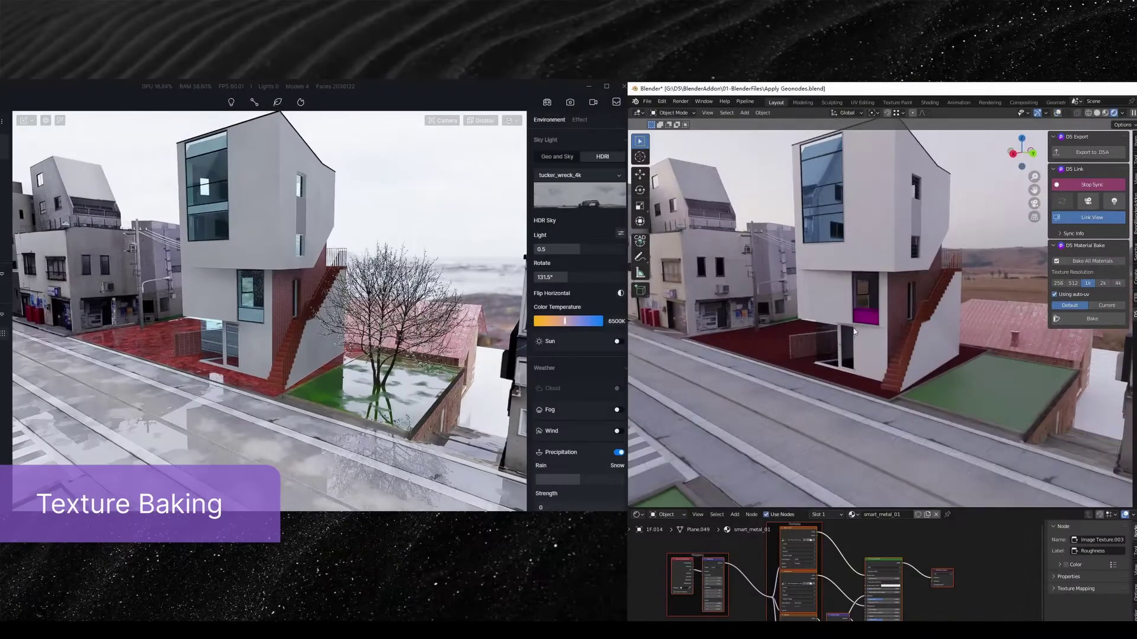
In Blender, select the red ground around the building and view its Arid_Soil material nodes in an enlarged shader editor.
{"action": "left_click", "coordinate": [777, 340]}
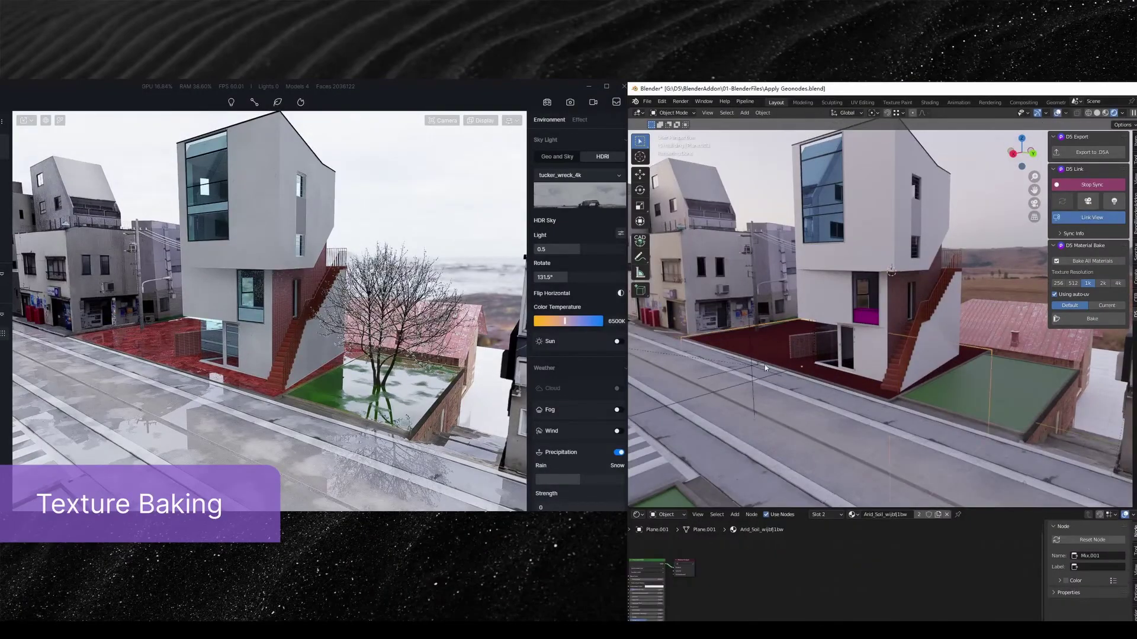
{"action": "middle_click_drag", "start_coordinate": [747, 368], "coordinate": [789, 349]}
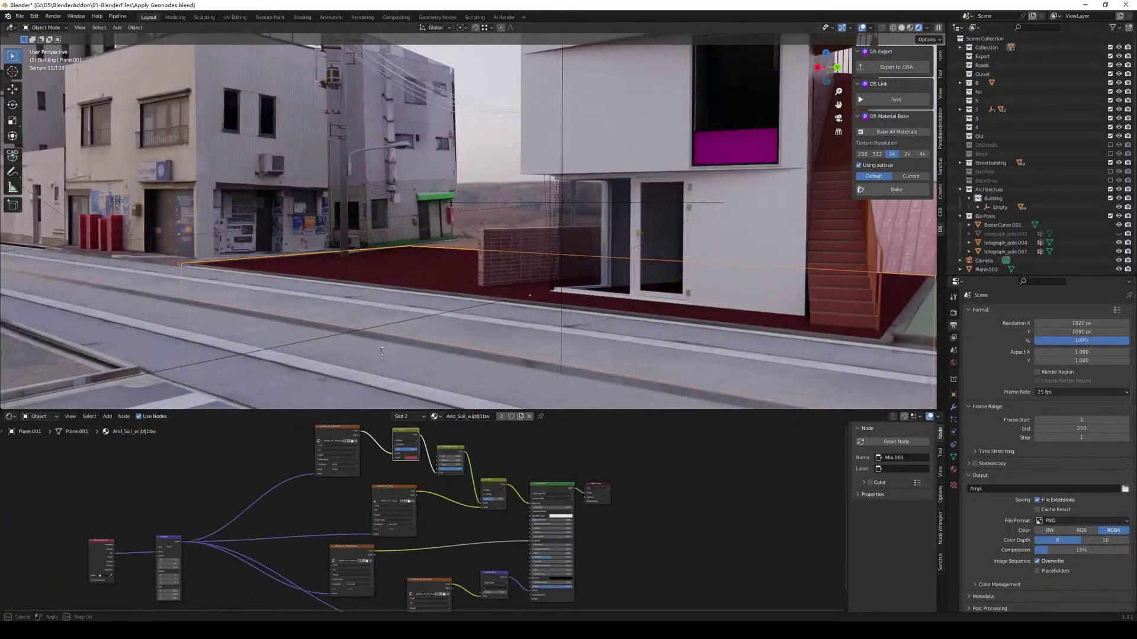
{"action": "left_click_drag", "start_coordinate": [382, 350], "coordinate": [388, 308]}
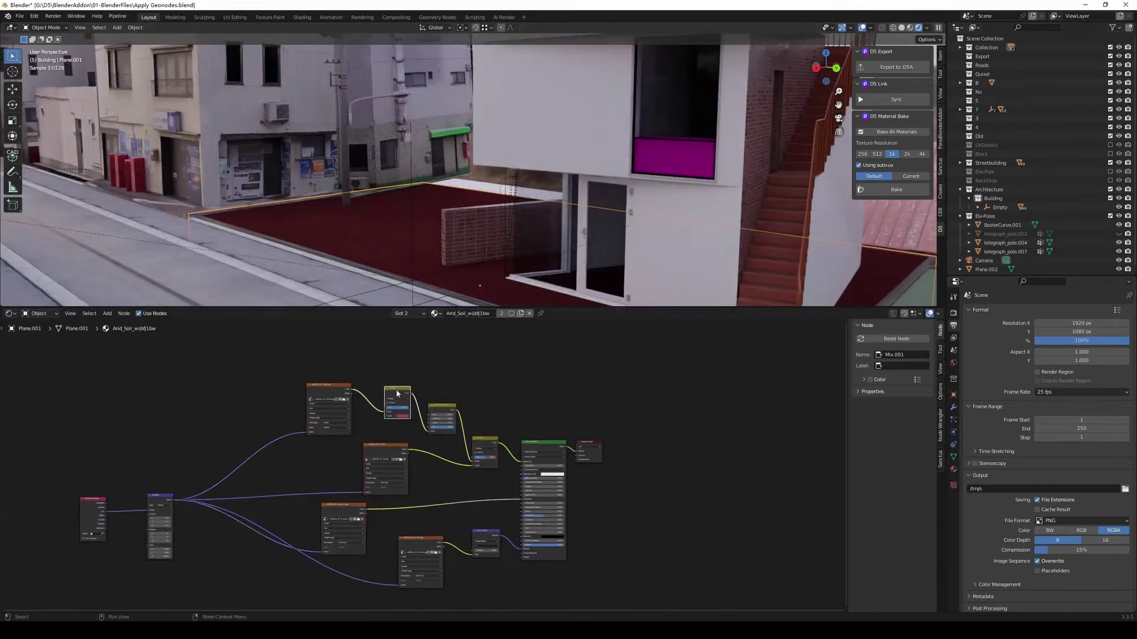
Toggle muting of the Mix.001 node on and off to compare its effect on the Arid_Soil material.
{"action": "key", "text": "m"}
{"action": "key", "text": "m"}
{"action": "key", "text": "m"}
{"action": "key", "text": "m"}
{"action": "middle_click_drag", "start_coordinate": [348, 427], "coordinate": [340, 442]}
{"action": "left_click_drag", "start_coordinate": [771, 308], "coordinate": [771, 314]}
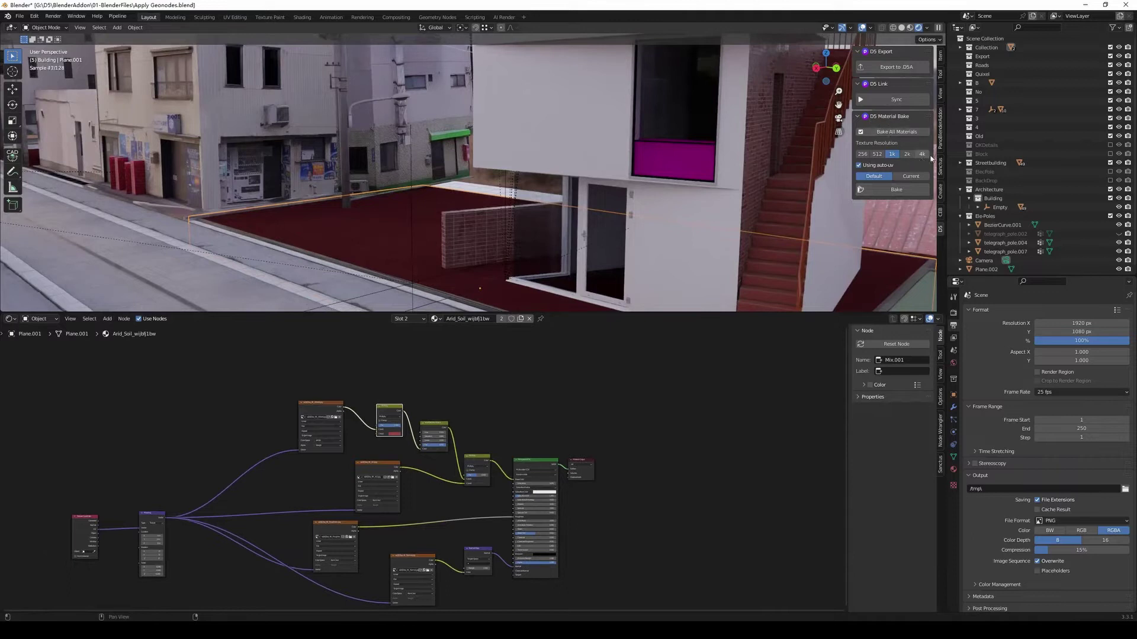
Turn off baking of all materials and choose only the Arid_Soil material for baking at 4k resolution.
{"action": "left_click", "coordinate": [896, 132]}
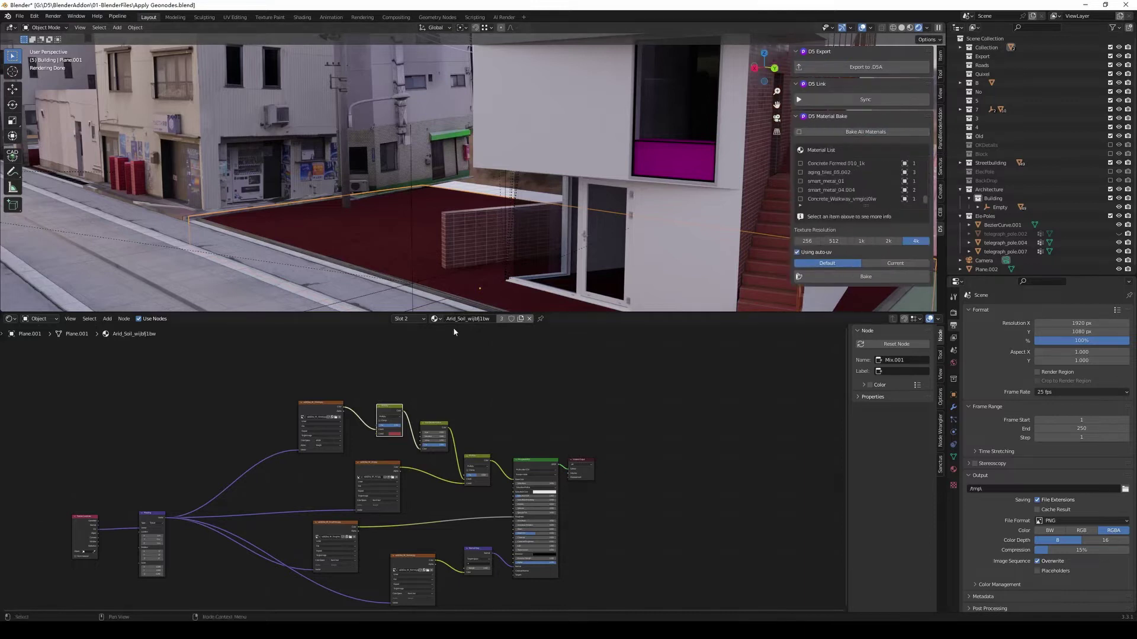
{"action": "left_click", "coordinate": [826, 173]}
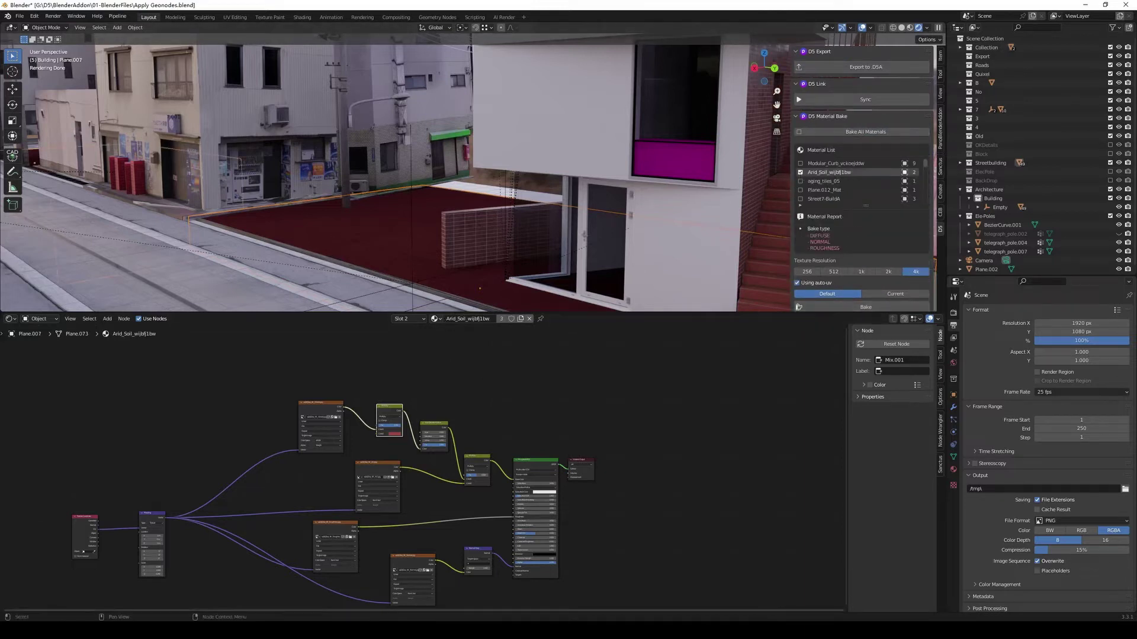
Enable baking of all materials and compare the building's red ground between the Blender and D5 Render views.
{"action": "left_click", "coordinate": [867, 135]}
{"action": "left_click", "coordinate": [867, 133]}
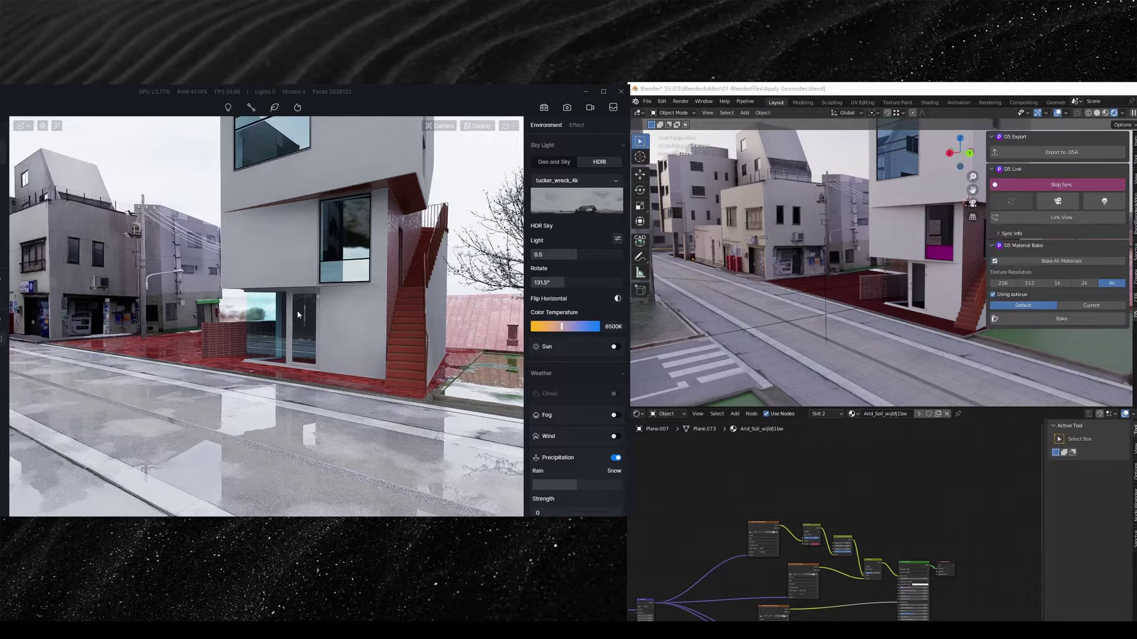
{"action": "scroll", "coordinate": [833, 264], "scroll_direction": "up", "scroll_amount": 5}
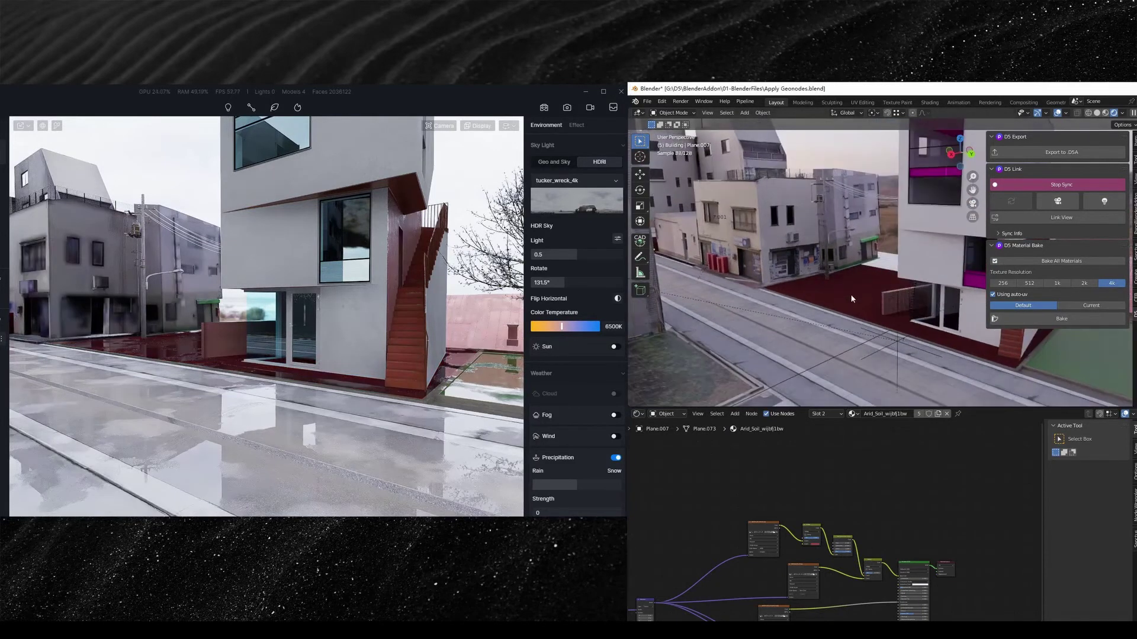
{"action": "middle_click_drag", "start_coordinate": [836, 331], "coordinate": [851, 318]}
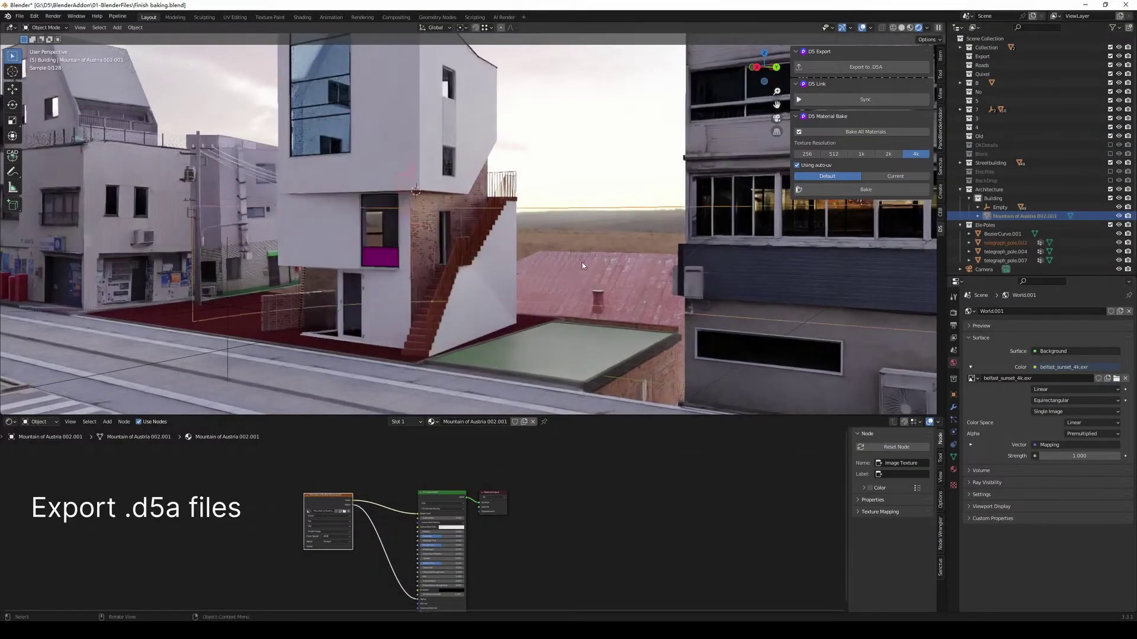
Switch the Blender viewport to solid shading and view the curved mountain backdrop mesh behind the buildings.
{"action": "mouse_move", "coordinate": [549, 303]}
{"action": "middle_mouse_down"}
{"action": "mouse_move", "coordinate": [587, 261]}
{"action": "mouse_move", "coordinate": [566, 192]}
{"action": "mouse_move", "coordinate": [584, 248]}
{"action": "mouse_move", "coordinate": [577, 240]}
{"action": "mouse_move", "coordinate": [609, 259]}
{"action": "middle_mouse_up"}
{"action": "key", "text": "z"}
{"action": "left_click", "coordinate": [657, 258]}
{"action": "middle_click_drag", "start_coordinate": [680, 210], "coordinate": [640, 196]}
Enlarge the backdrop's material node view and export only the selected backdrop as BackGround.d5a.
{"action": "left_click_drag", "start_coordinate": [480, 412], "coordinate": [479, 367]}
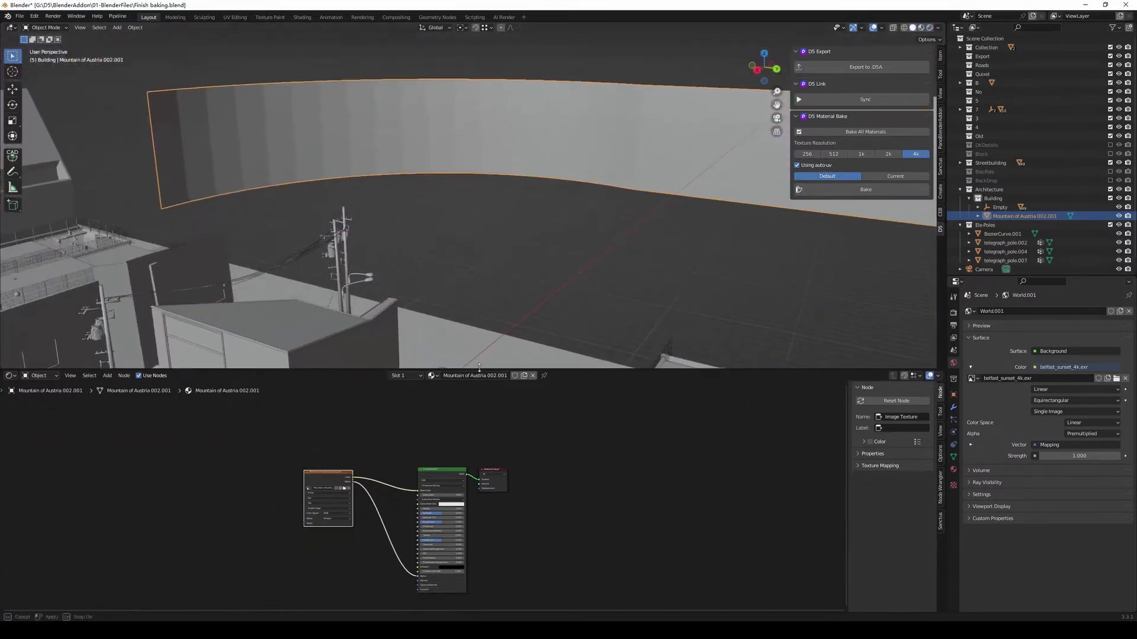
{"action": "middle_click_drag", "start_coordinate": [525, 500], "coordinate": [528, 482]}
{"action": "left_click_drag", "start_coordinate": [502, 538], "coordinate": [195, 450]}
{"action": "left_click", "coordinate": [587, 266]}
{"action": "left_click", "coordinate": [627, 147]}
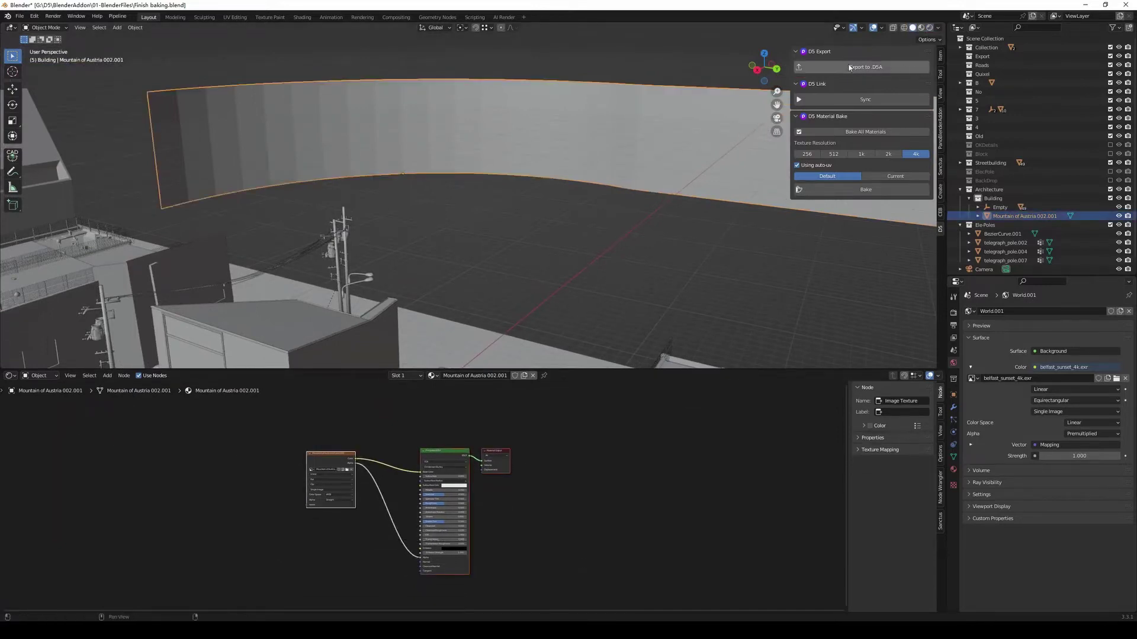
{"action": "left_click", "coordinate": [861, 68]}
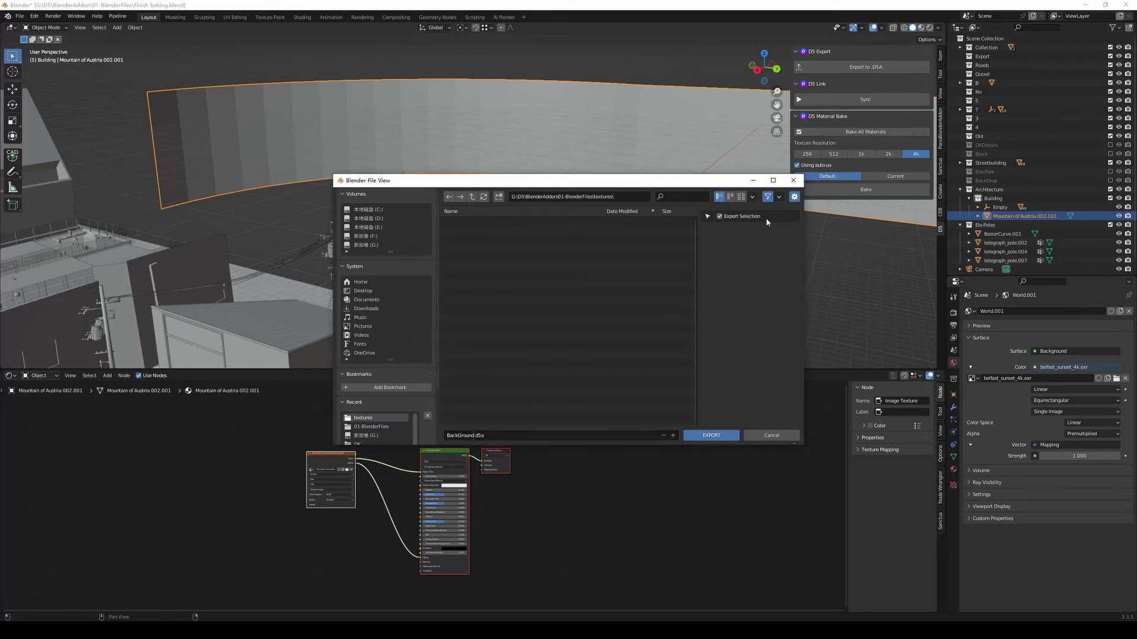
{"action": "left_click", "coordinate": [710, 436]}
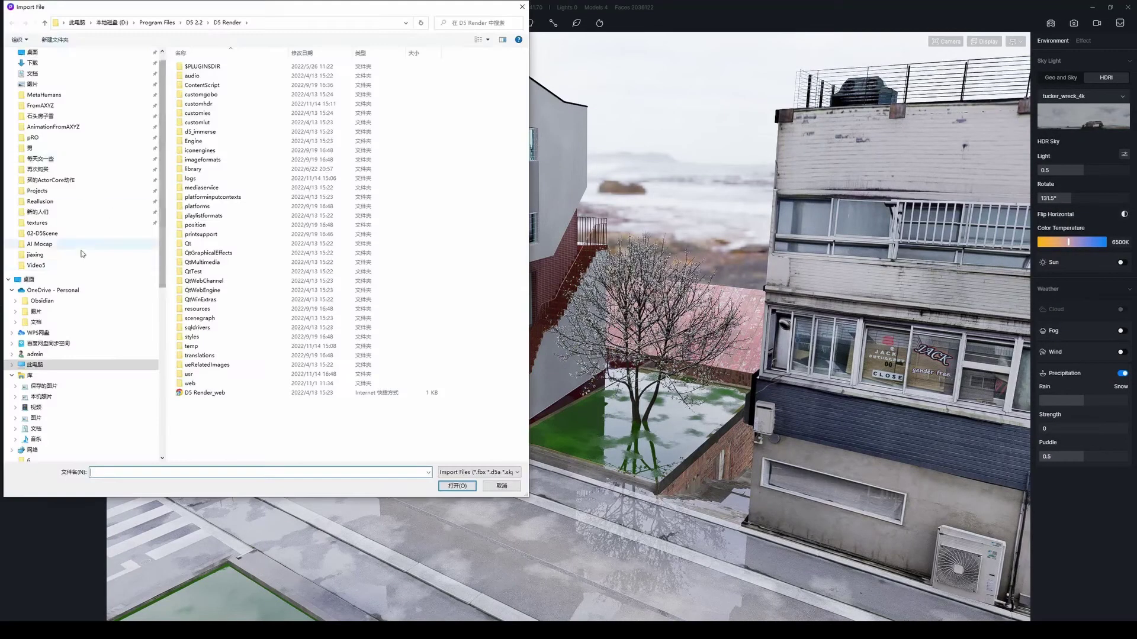
In D5 Render, import the exported BackGround.d5a file into the scene.
{"action": "left_click", "coordinate": [74, 254]}
{"action": "left_click", "coordinate": [137, 23]}
{"action": "double_click", "coordinate": [196, 76]}
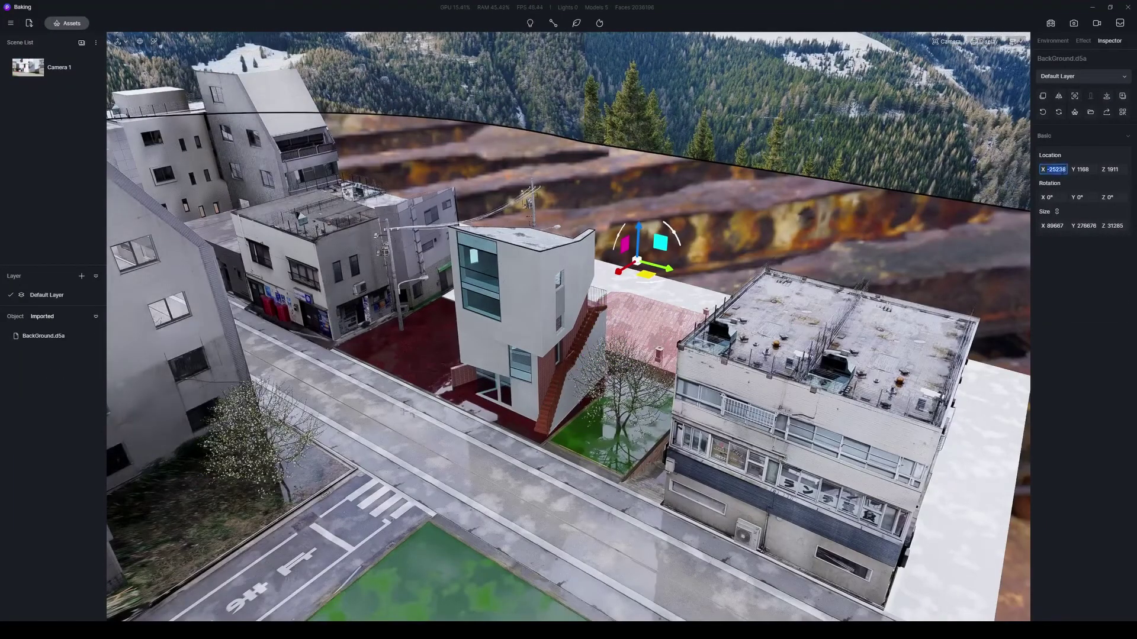
Set the imported backdrop's location to 0 on the X, Y and Z axes.
{"action": "type", "text": "0"}
{"action": "key", "text": "Tab"}
{"action": "type", "text": "0"}
{"action": "key", "text": "Tab"}
{"action": "type", "text": "0"}
{"action": "key", "text": "Return"}
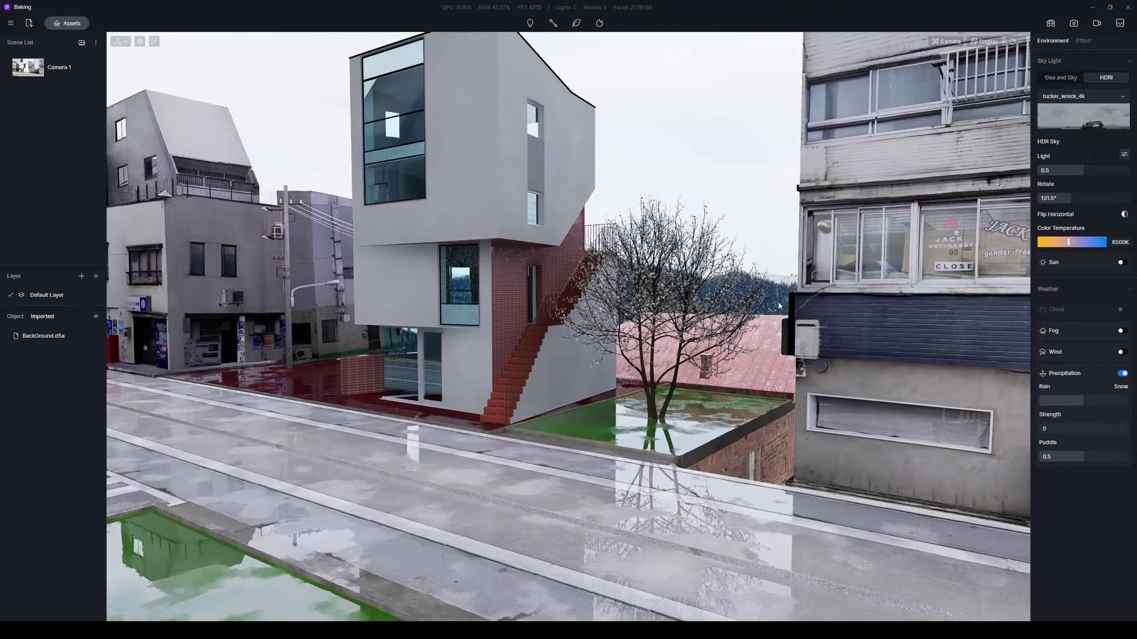
Pick the mountain backdrop's Custom Alpha material and open its base color adjustment.
{"action": "left_click", "coordinate": [791, 309]}
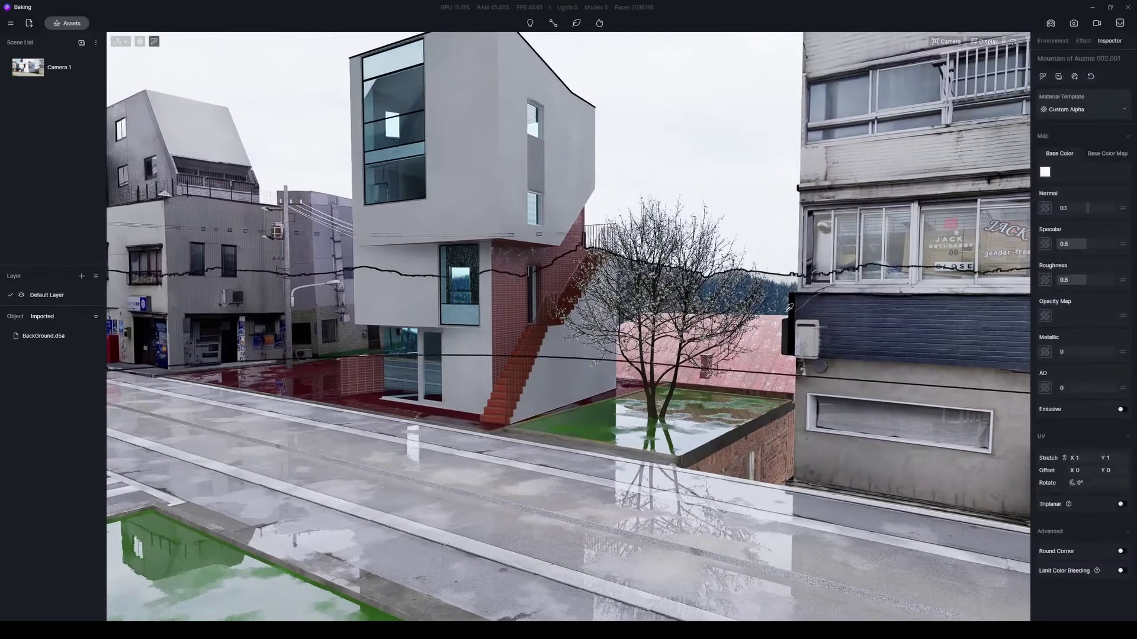
{"action": "left_click", "coordinate": [1122, 173]}
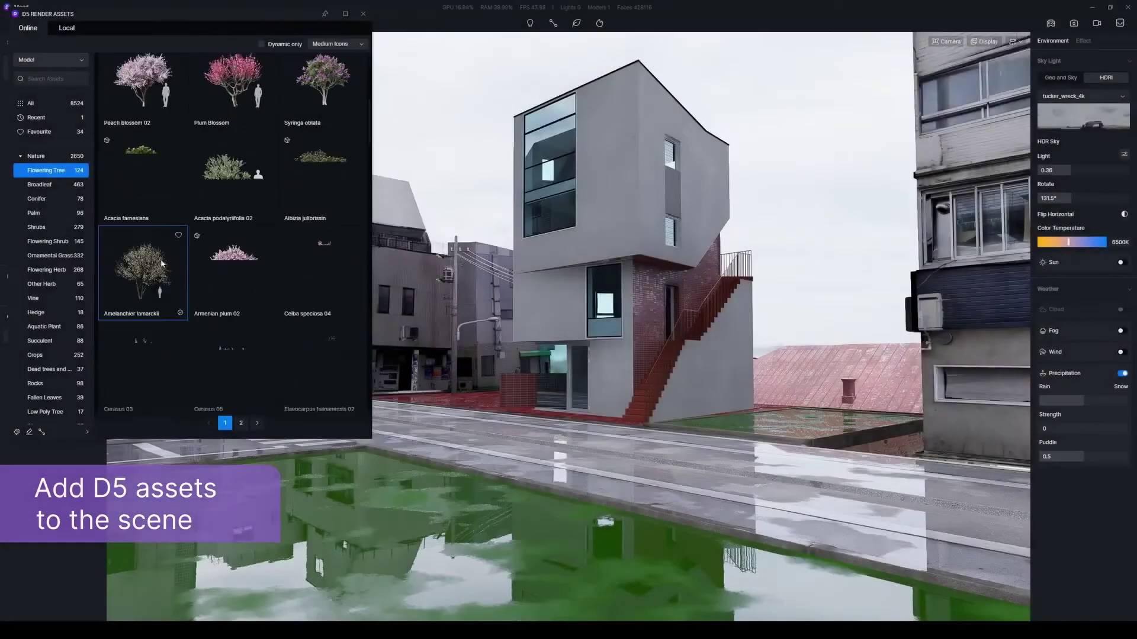
Place an Amelanchier lamarckii tree in the planter beside the building's red staircase and view it from along the street.
{"action": "left_click", "coordinate": [805, 435]}
{"action": "left_click_drag", "start_coordinate": [806, 435], "coordinate": [802, 426]}
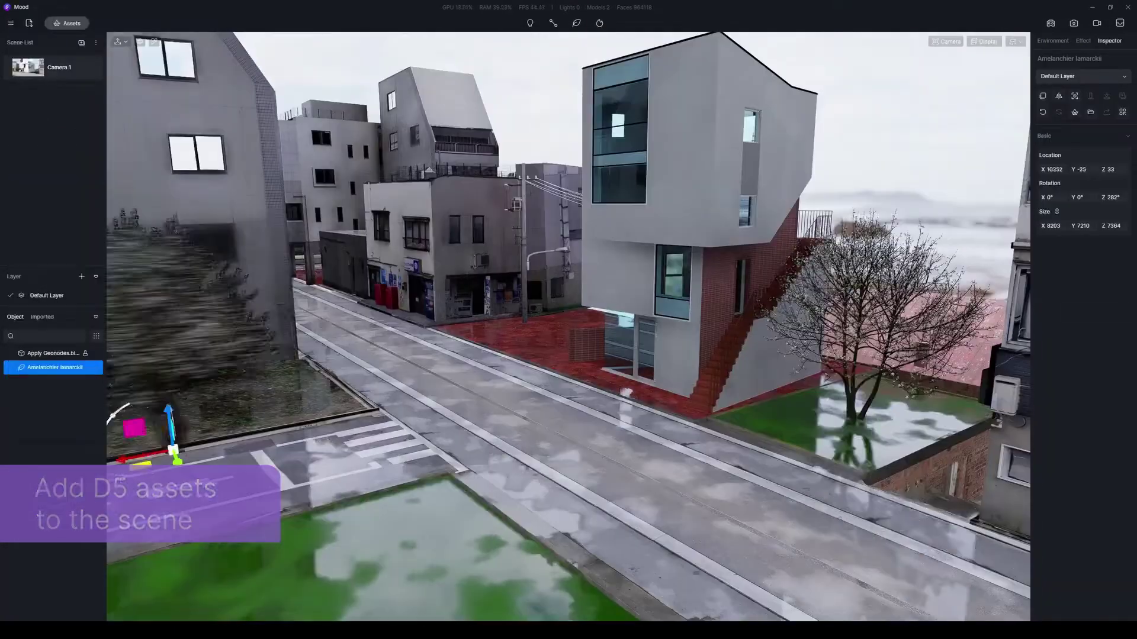
{"action": "left_click_drag", "start_coordinate": [305, 295], "coordinate": [359, 290]}
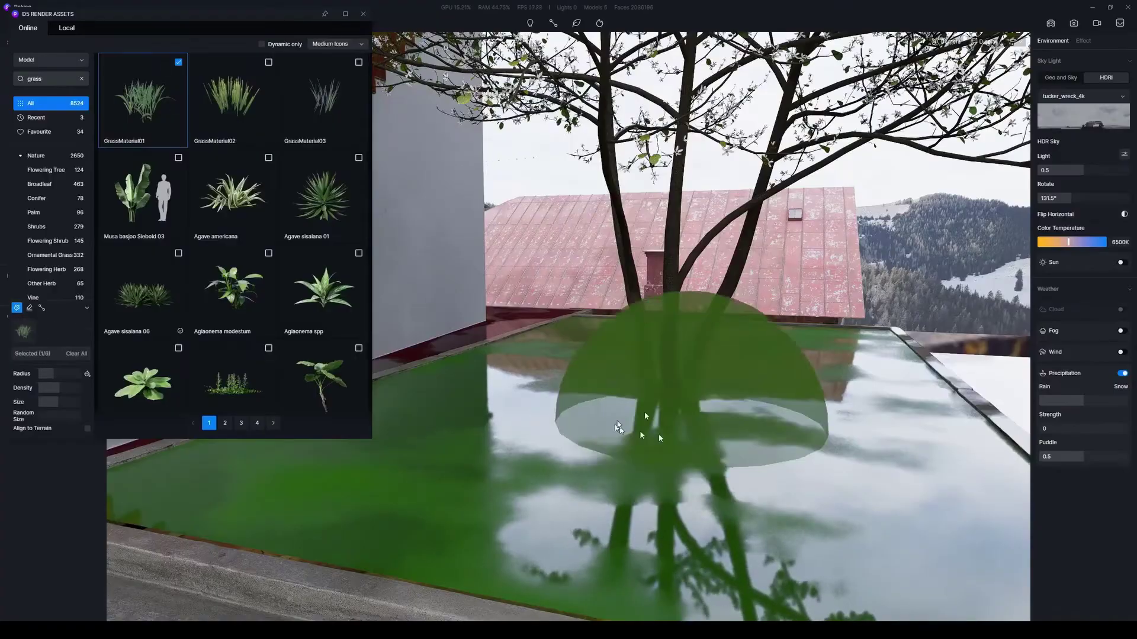
Brush GrassMaterial01 grass around the tree trunk and place a Mahonia fortunei shrub in the same planter.
{"action": "left_click", "coordinate": [651, 409]}
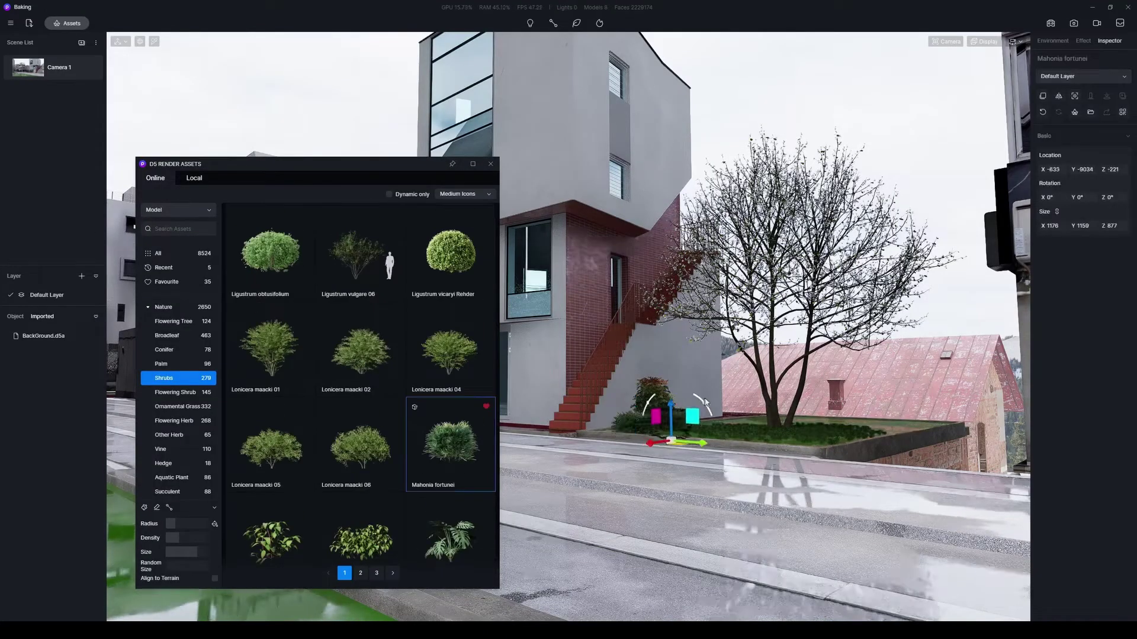
{"action": "left_click", "coordinate": [718, 443]}
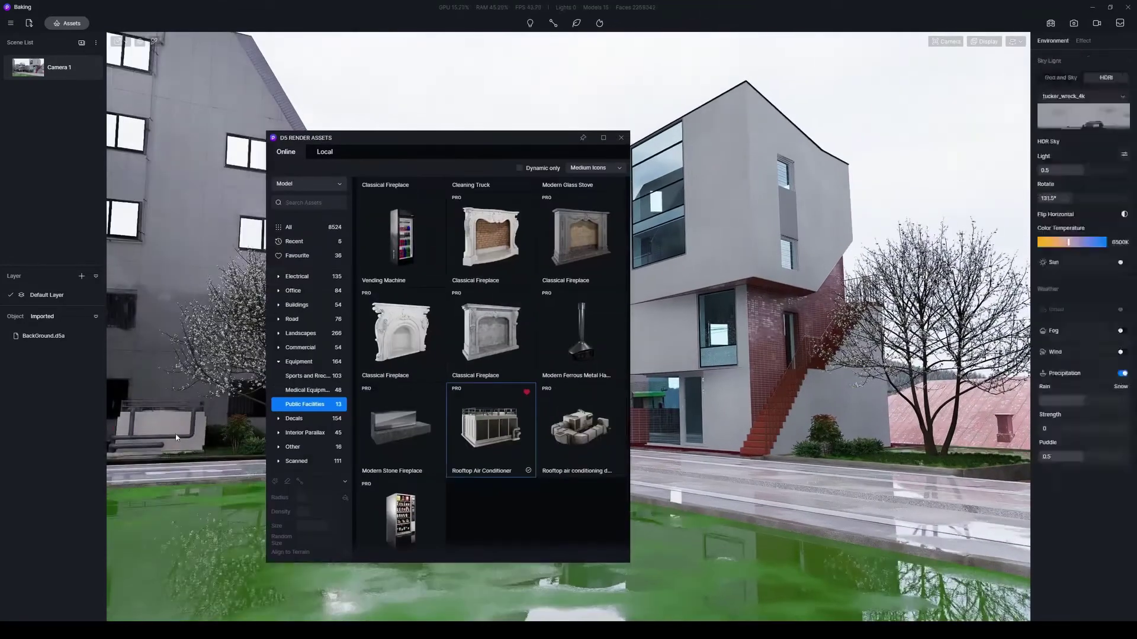
Place a Rooftop Air Conditioner beside the large grey building across the street.
{"action": "left_click", "coordinate": [164, 462]}
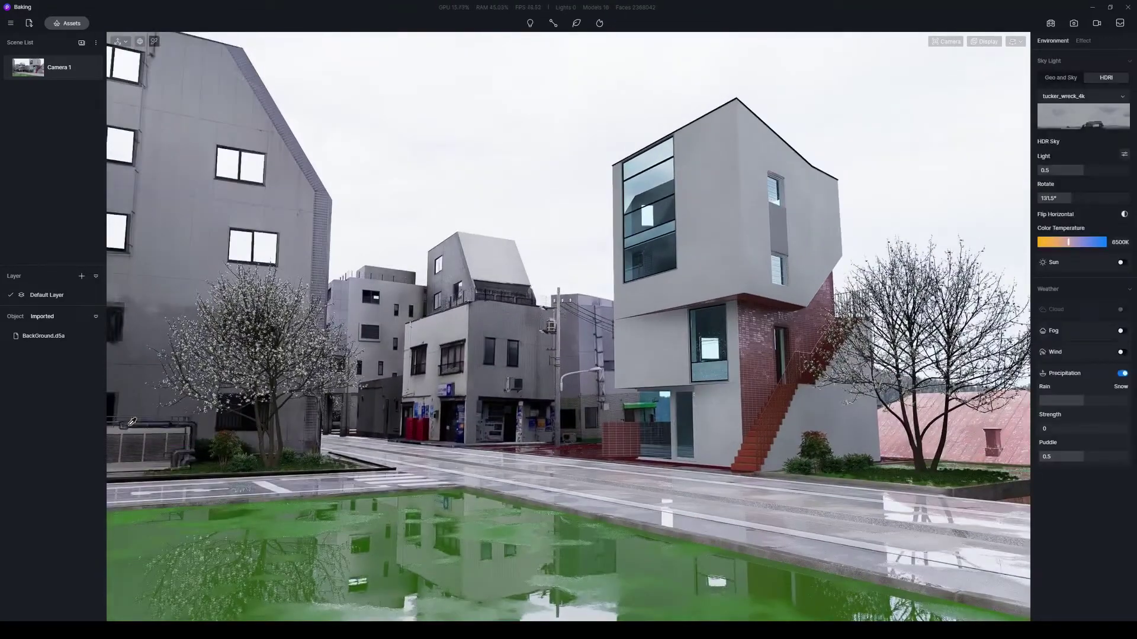
{"action": "key", "text": "Escape"}
{"action": "right_click_drag", "start_coordinate": [568, 320], "coordinate": [498, 308]}
{"action": "scroll", "coordinate": [565, 296], "scroll_direction": "up", "scroll_amount": 1}
{"action": "left_click", "coordinate": [294, 457]}
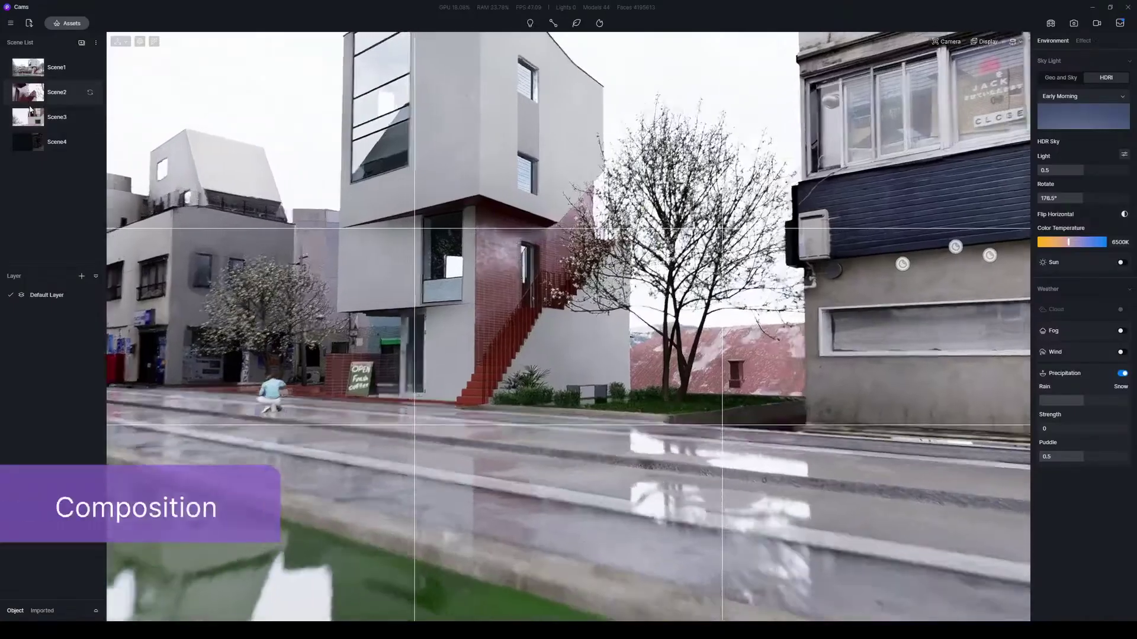
Place a standing person in a checked shirt on the red staircase's upper landing in the Scene2 camera view.
{"action": "left_click", "coordinate": [33, 118]}
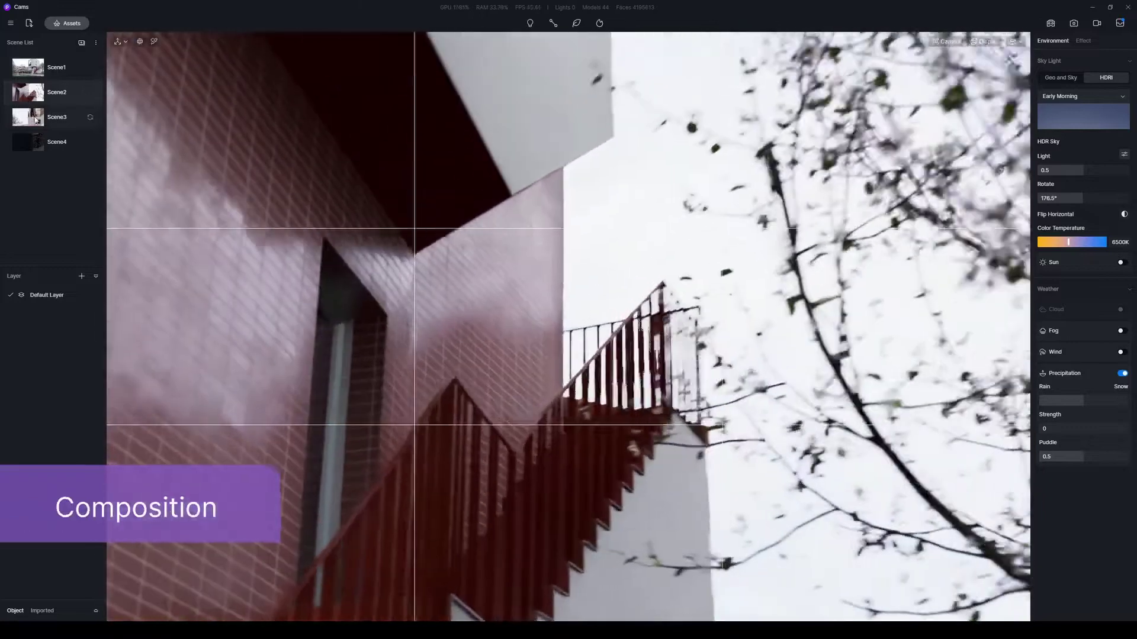
{"action": "left_click", "coordinate": [609, 479]}
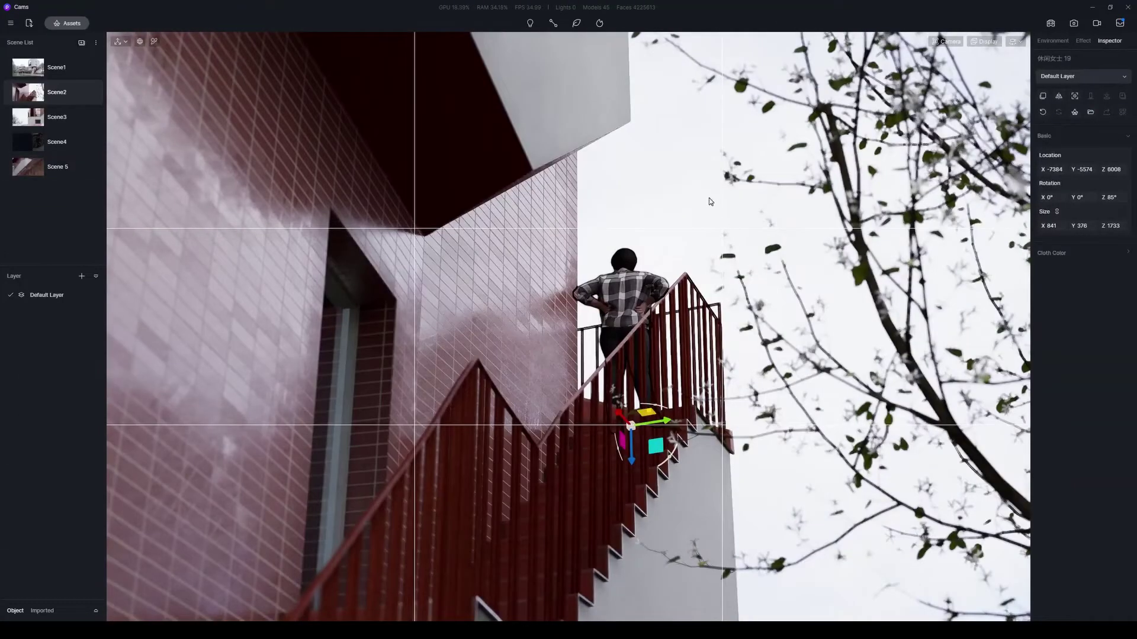
{"action": "key", "text": "Escape"}
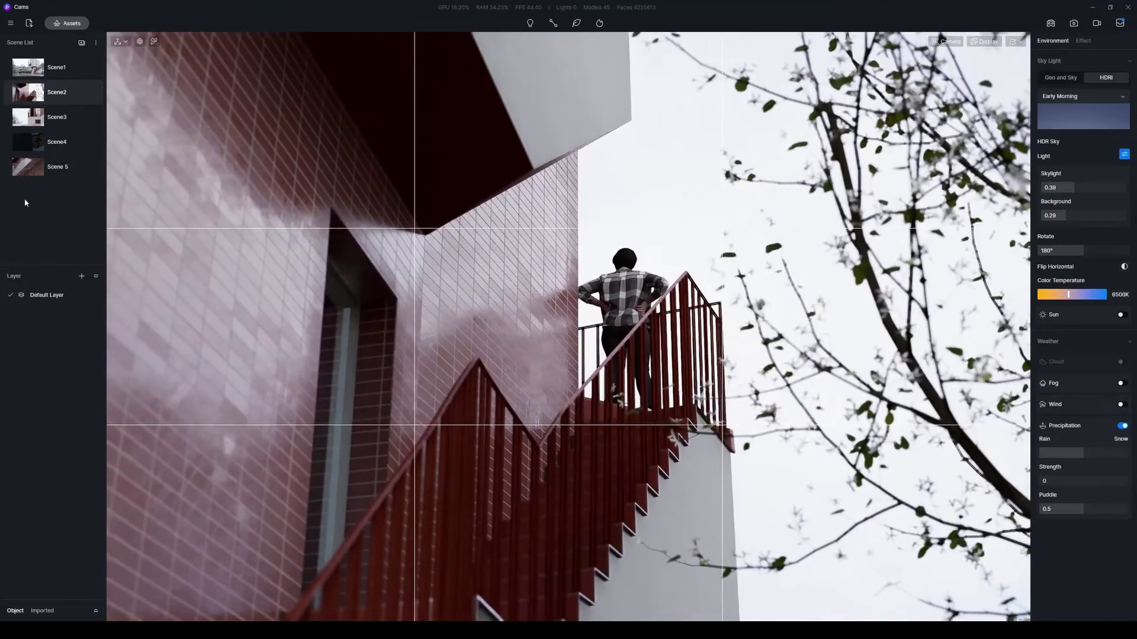
In the dark Scene4 view, place the Residential Interior 02 interior parallax behind the doorway beside the stairs.
{"action": "left_click", "coordinate": [53, 142]}
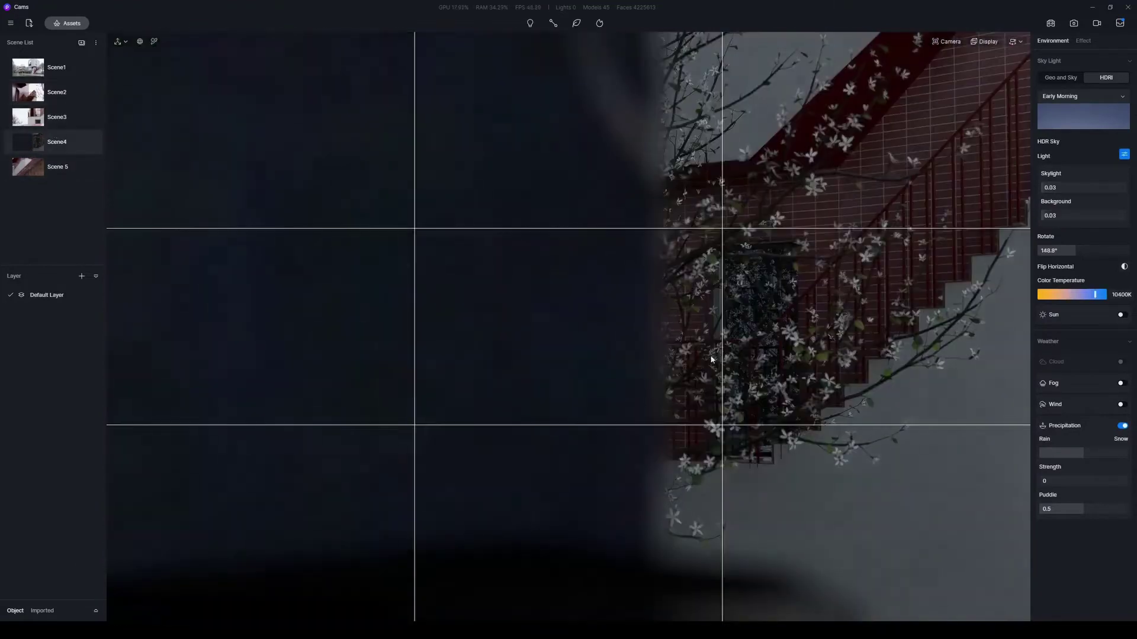
{"action": "middle_click_drag", "start_coordinate": [748, 338], "coordinate": [669, 331]}
{"action": "left_click", "coordinate": [66, 23]}
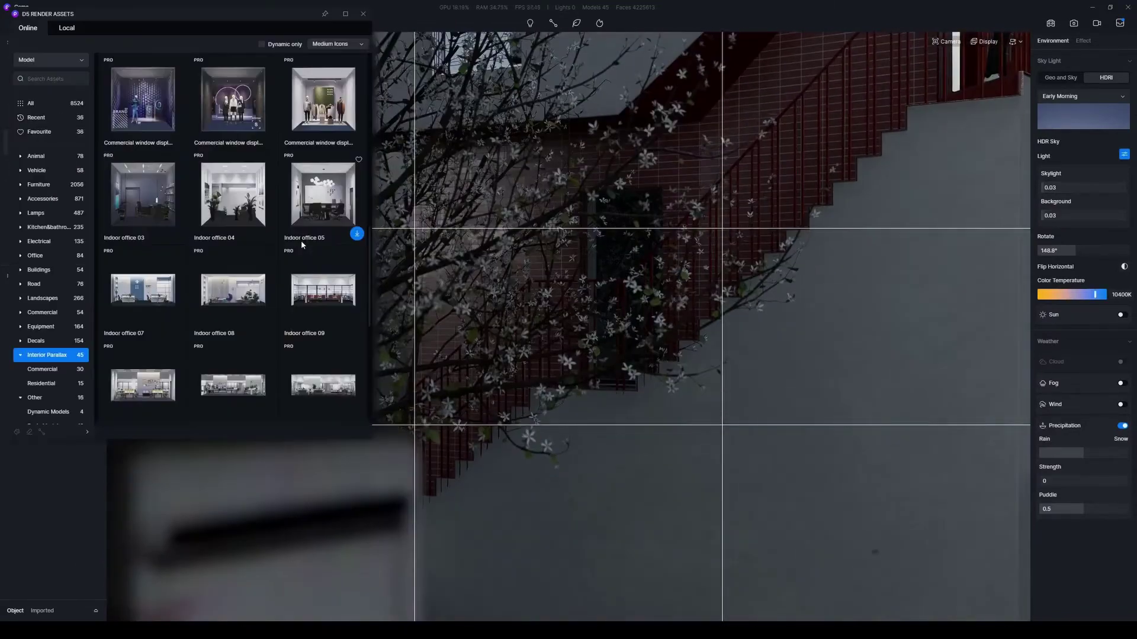
{"action": "scroll", "coordinate": [300, 239], "scroll_direction": "down", "scroll_amount": 5}
{"action": "left_click", "coordinate": [325, 274]}
{"action": "left_click", "coordinate": [612, 353]}
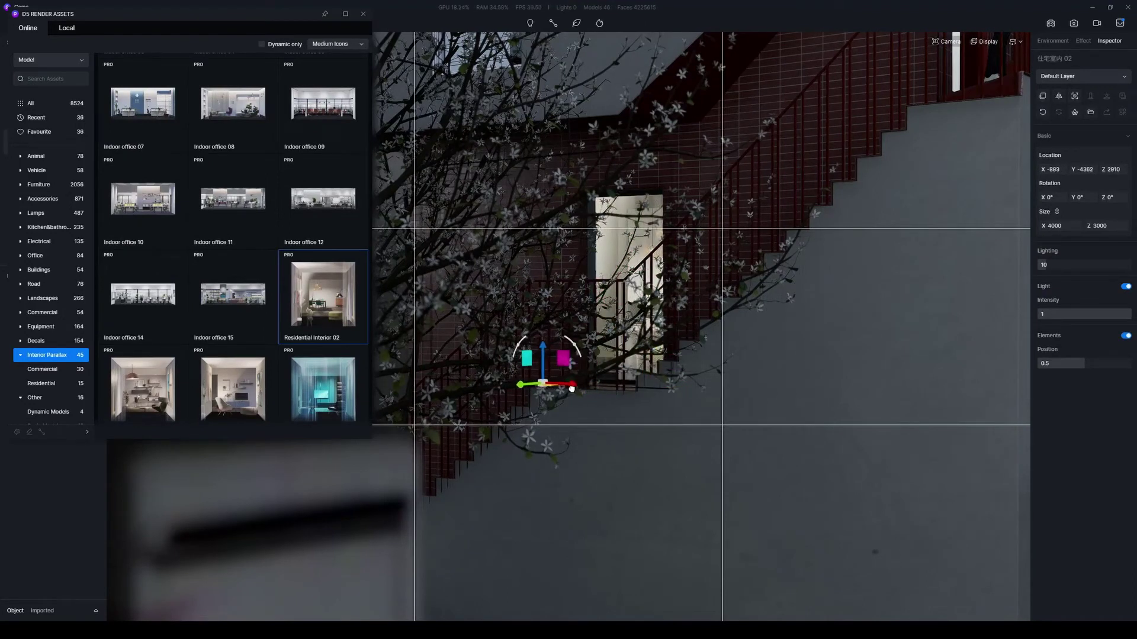
{"action": "key", "text": "Escape"}
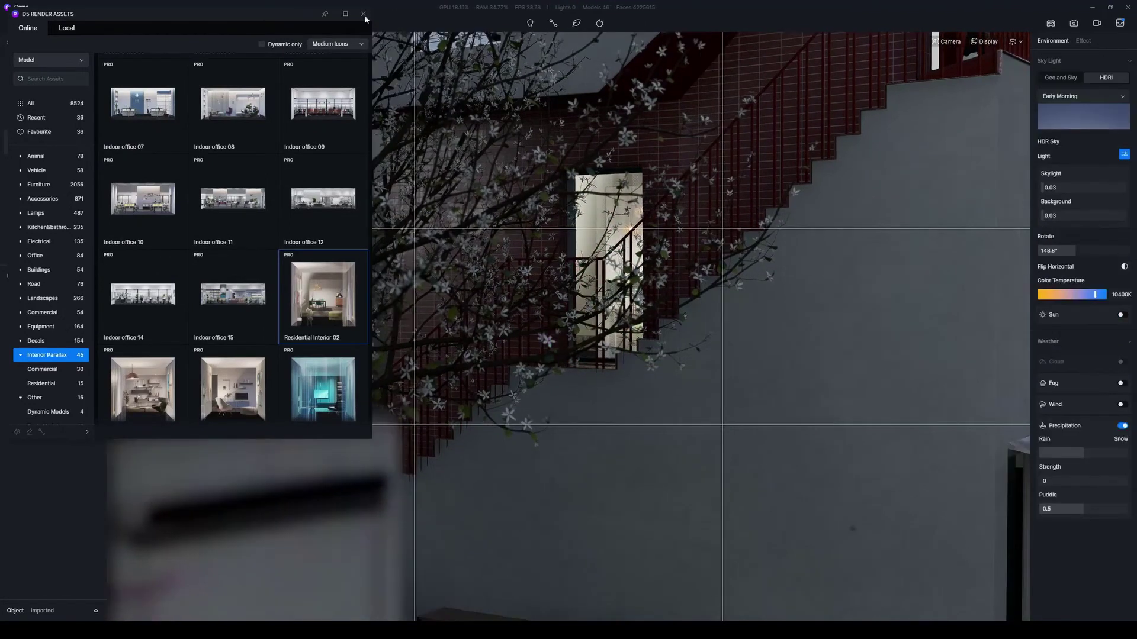
{"action": "left_click", "coordinate": [363, 14]}
Add a spotlight beside the stairs with intensity 400 and color temperature 2300, rotated 180° about X to shine upward.
{"action": "mouse_move", "coordinate": [654, 255]}
{"action": "middle_mouse_down"}
{"action": "mouse_move", "coordinate": [654, 305]}
{"action": "mouse_move", "coordinate": [664, 259]}
{"action": "middle_mouse_up"}
{"action": "right_click_drag", "start_coordinate": [663, 259], "coordinate": [403, 304]}
{"action": "left_click", "coordinate": [473, 269]}
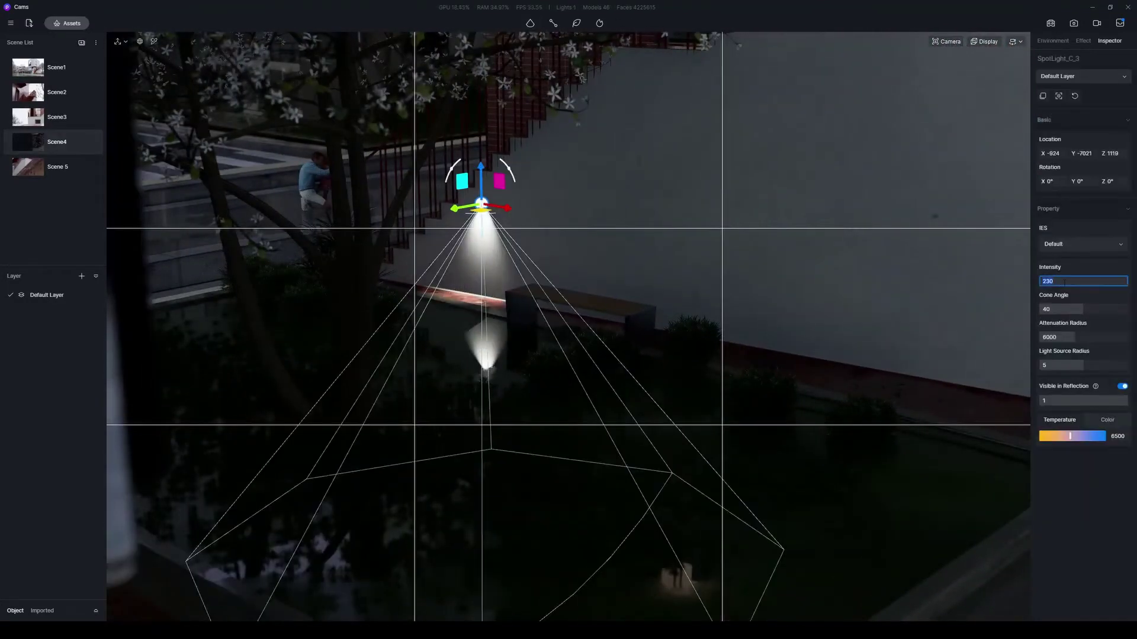
{"action": "left_click_drag", "start_coordinate": [453, 174], "coordinate": [587, 335]}
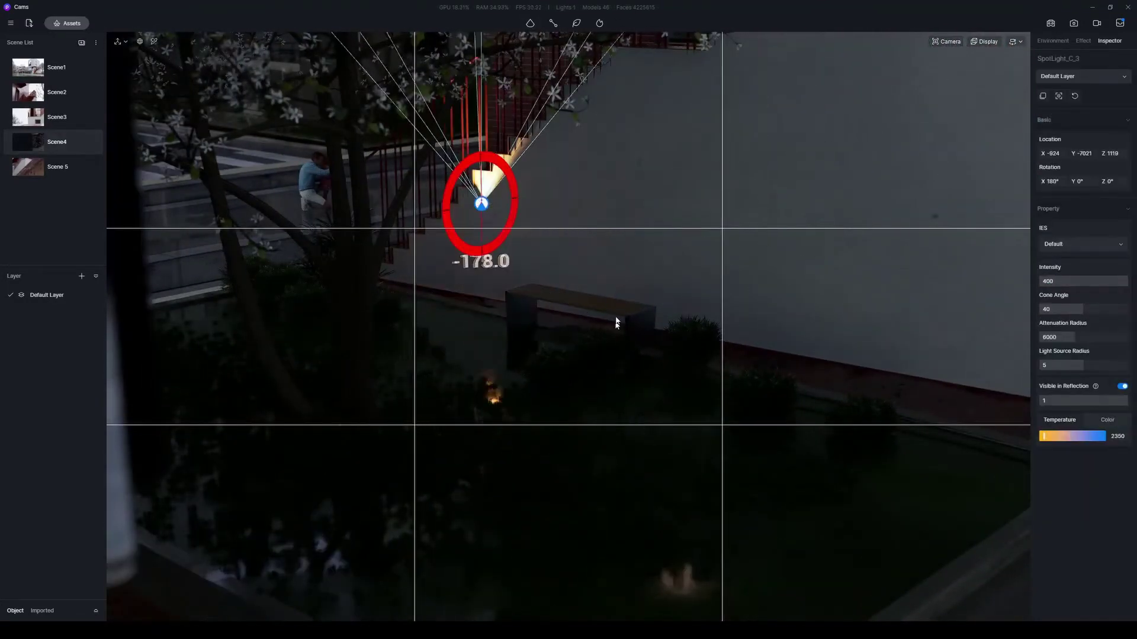
Reposition the spotlight lighting along the white wall past the bench, and return to a saved camera view.
{"action": "left_click_drag", "start_coordinate": [481, 210], "coordinate": [848, 398]}
{"action": "mouse_move", "coordinate": [819, 352]}
{"action": "left_mouse_down"}
{"action": "mouse_move", "coordinate": [823, 364]}
{"action": "mouse_move", "coordinate": [820, 354]}
{"action": "left_mouse_up"}
{"action": "left_click", "coordinate": [20, 171]}
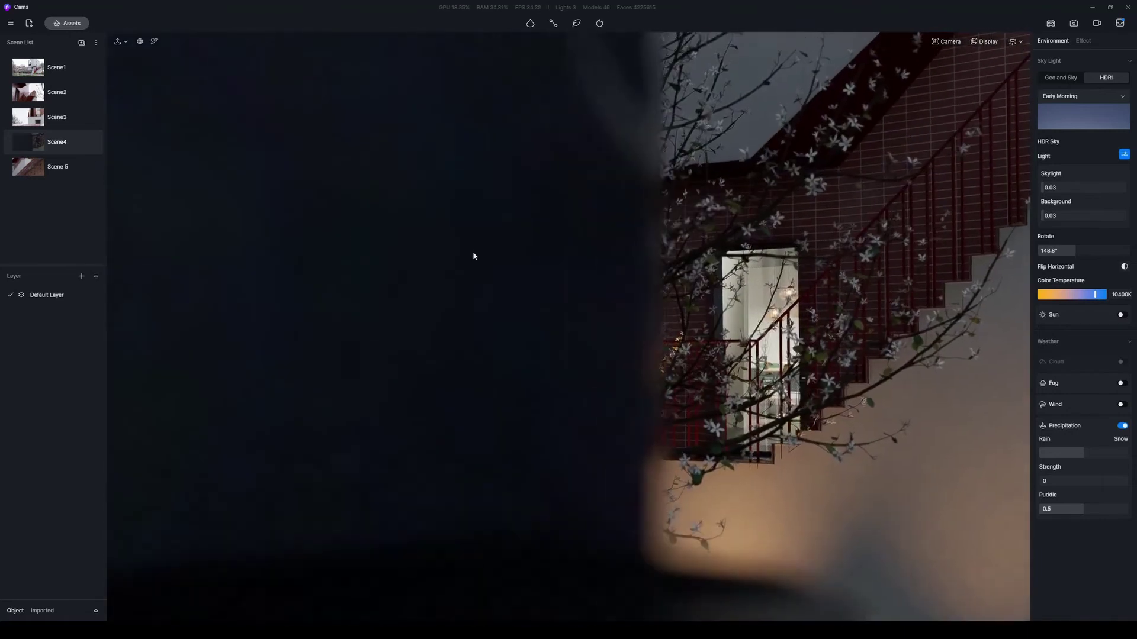
Start a video clip from the Scene4 view, add a second shot to it and preview the animation.
{"action": "left_click", "coordinate": [1096, 23]}
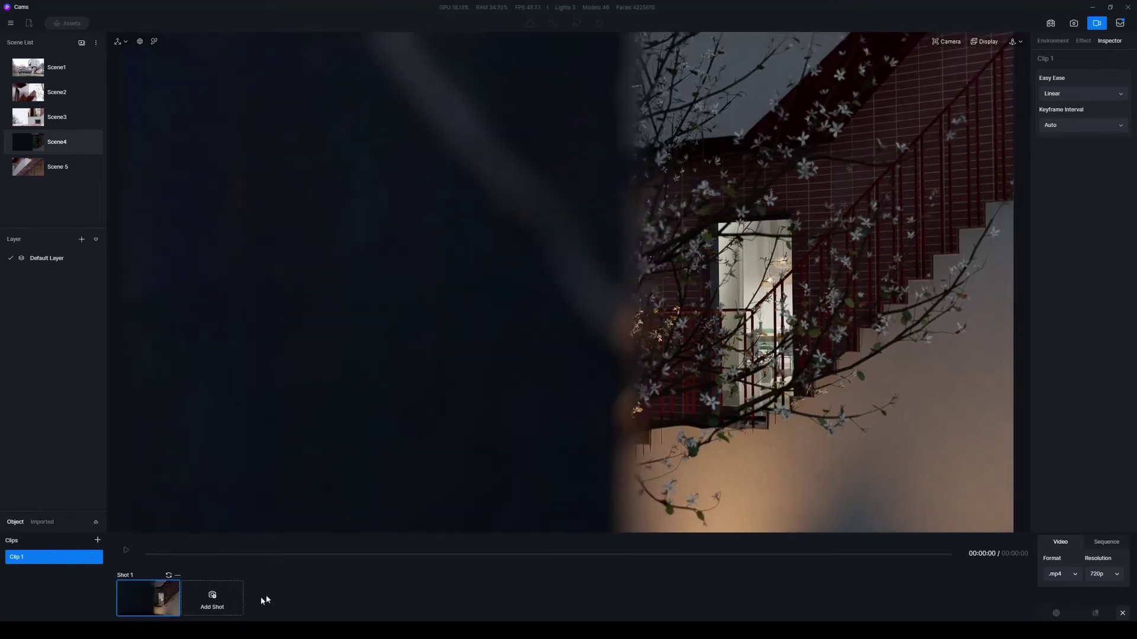
{"action": "left_click", "coordinate": [212, 598]}
{"action": "left_click", "coordinate": [127, 550]}
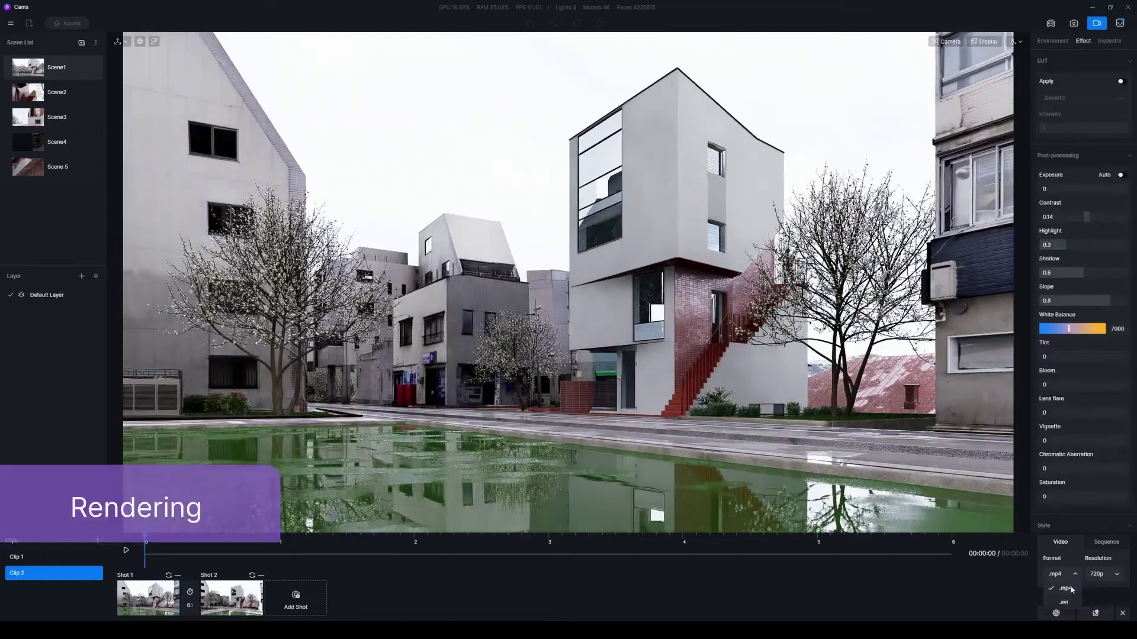
Render Scene1 as a 2080 × 1328 PNG still with the Sky Mask, AO, Material ID and Reflection channels included.
{"action": "left_click", "coordinate": [1074, 23]}
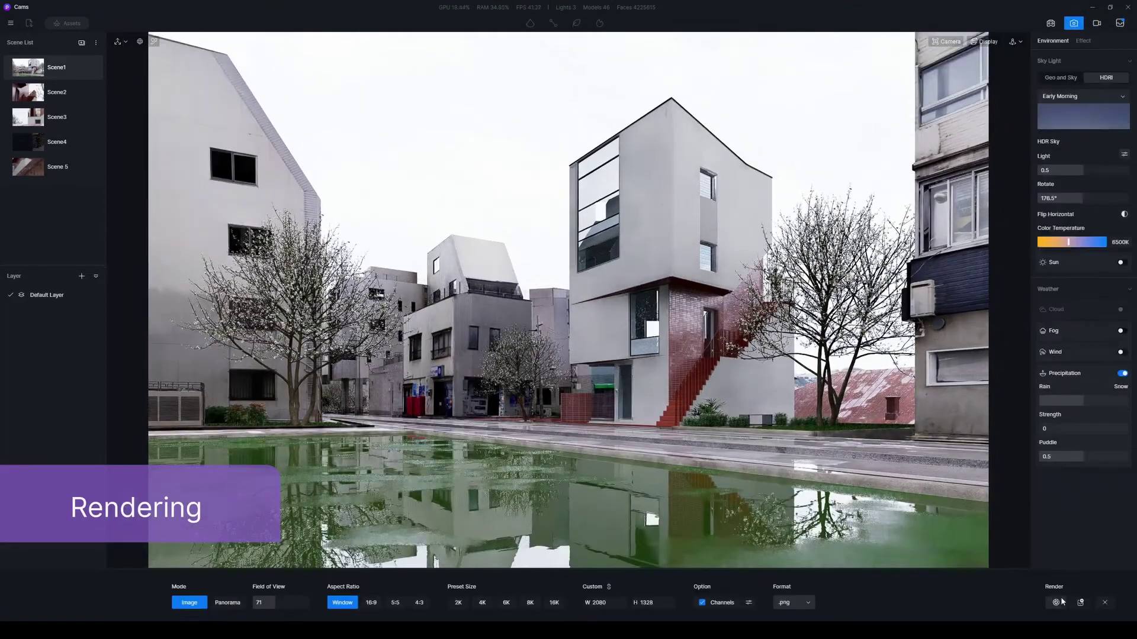
{"action": "left_click", "coordinate": [749, 602]}
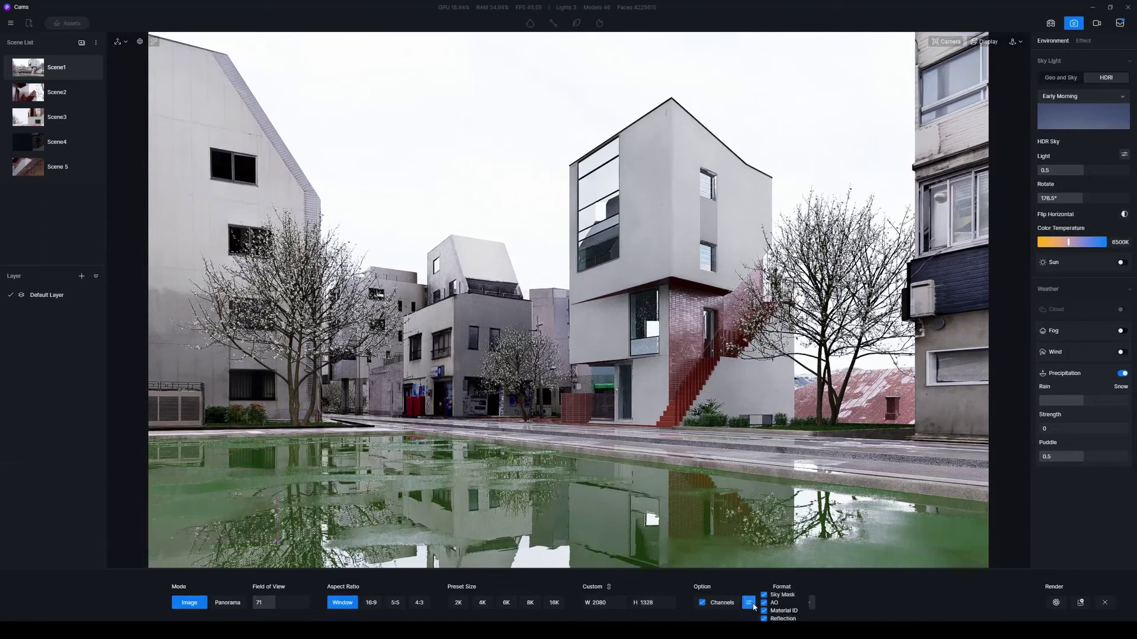
{"action": "left_click", "coordinate": [1052, 604]}
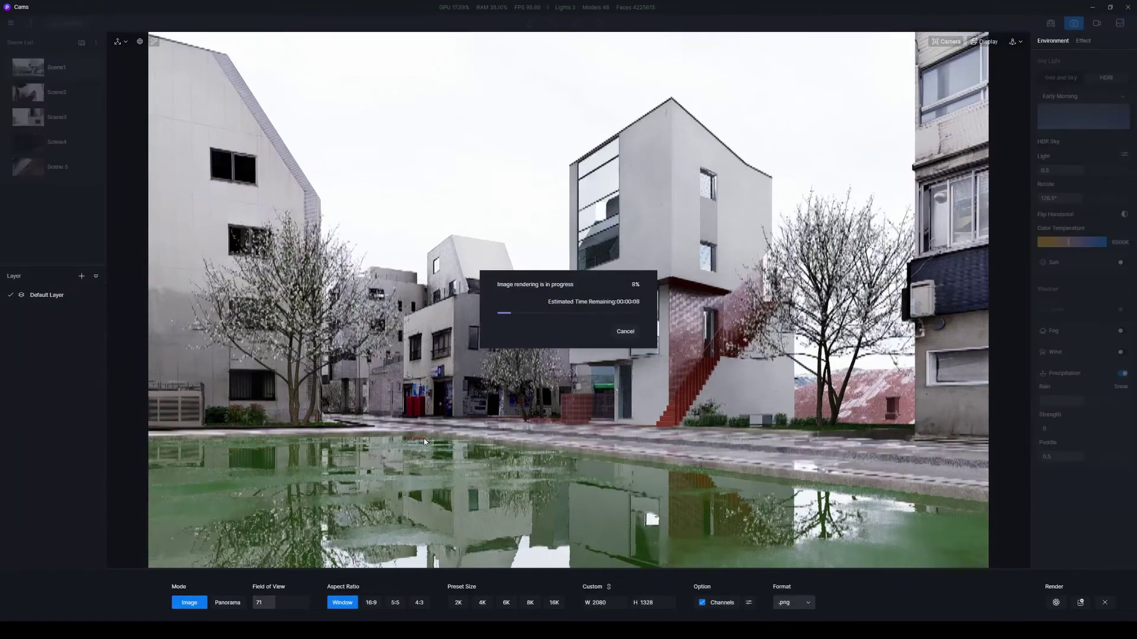